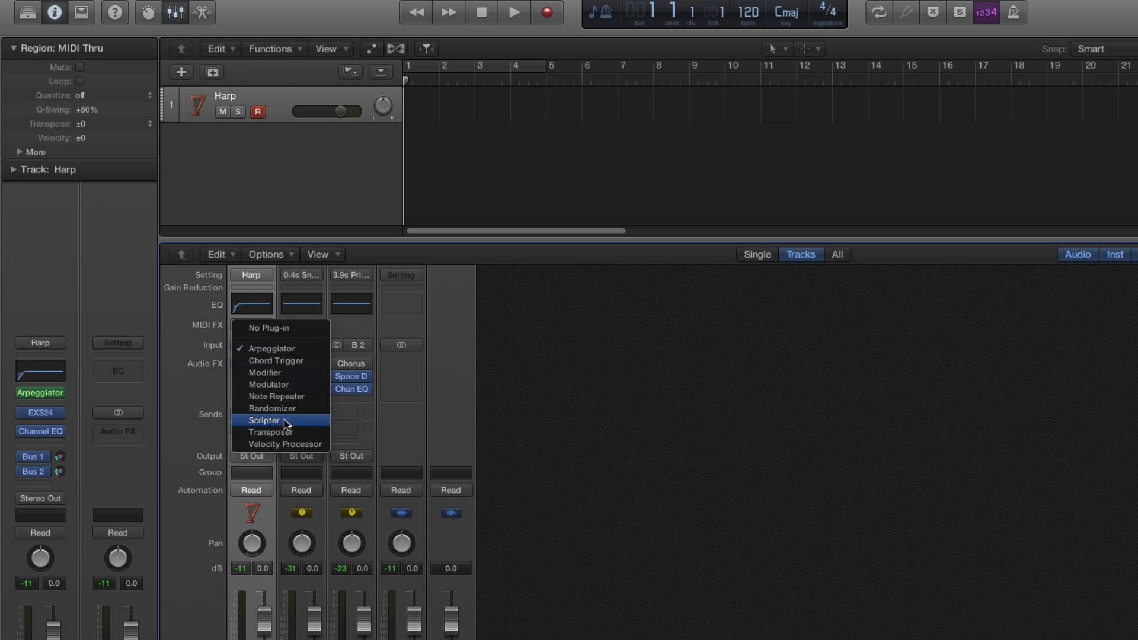
{"action": "left_click", "coordinate": [284, 471]}
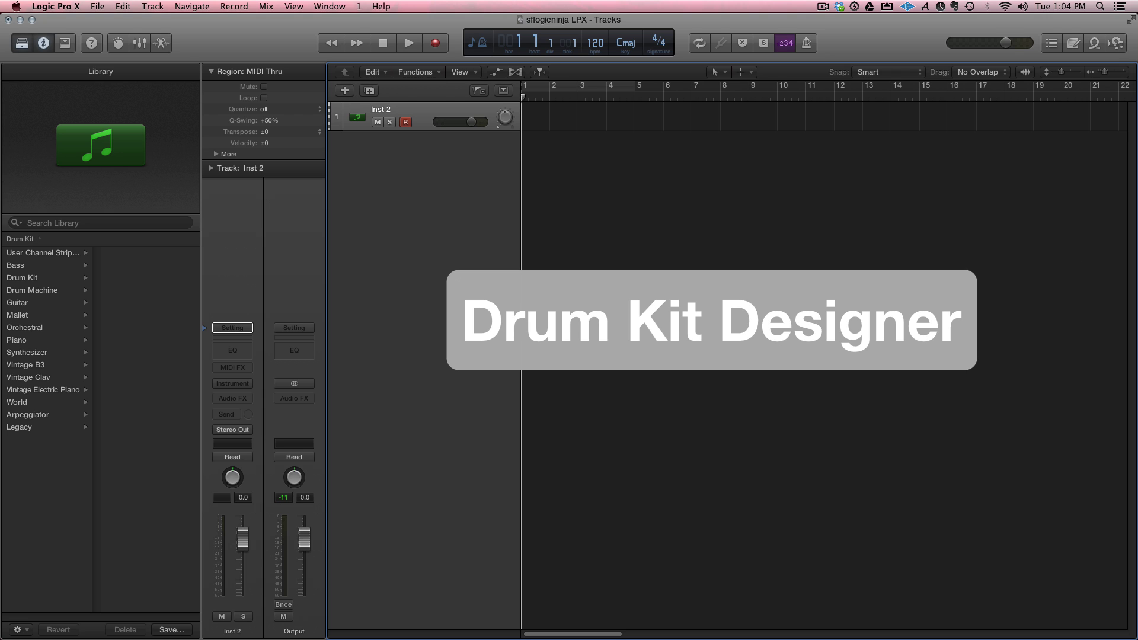
Step: Insert a stereo Drum Kit Designer instrument on the Inst 2 track and move its window clear of the channel strip
{"action": "left_click", "coordinate": [244, 385]}
{"action": "mouse_move", "coordinate": [246, 403]}
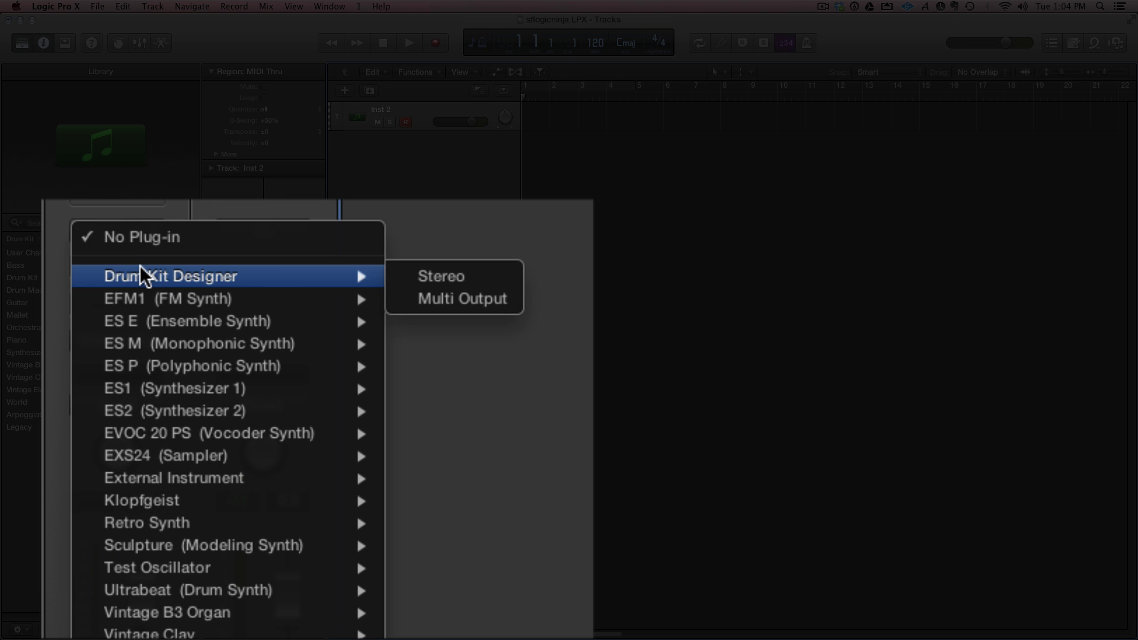
{"action": "left_click", "coordinate": [439, 274]}
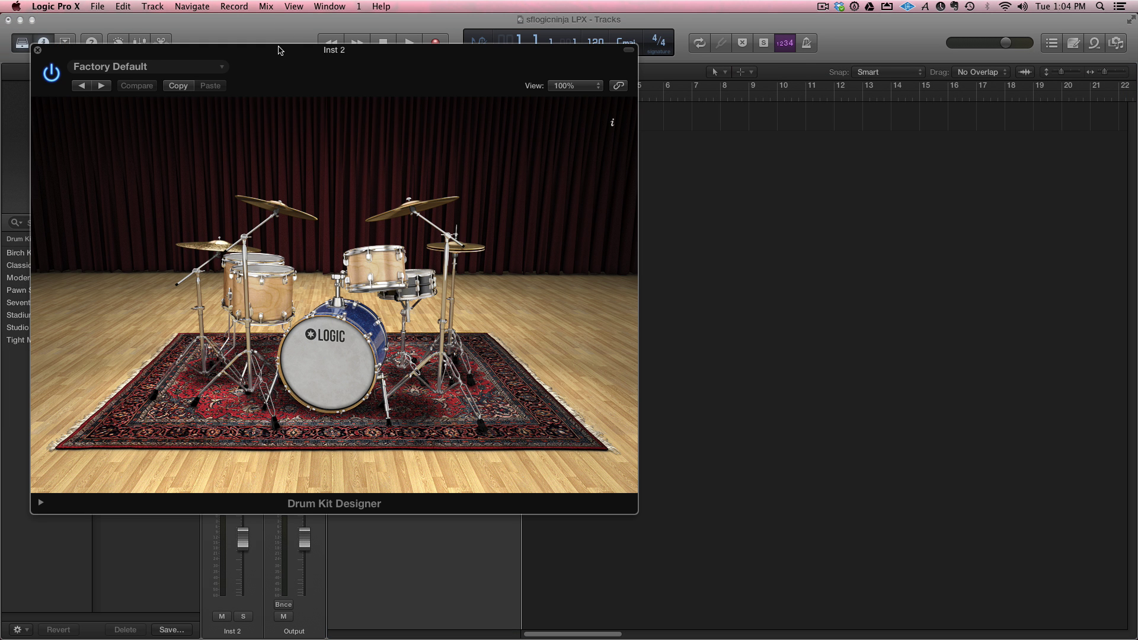
{"action": "left_click_drag", "start_coordinate": [280, 50], "coordinate": [509, 79]}
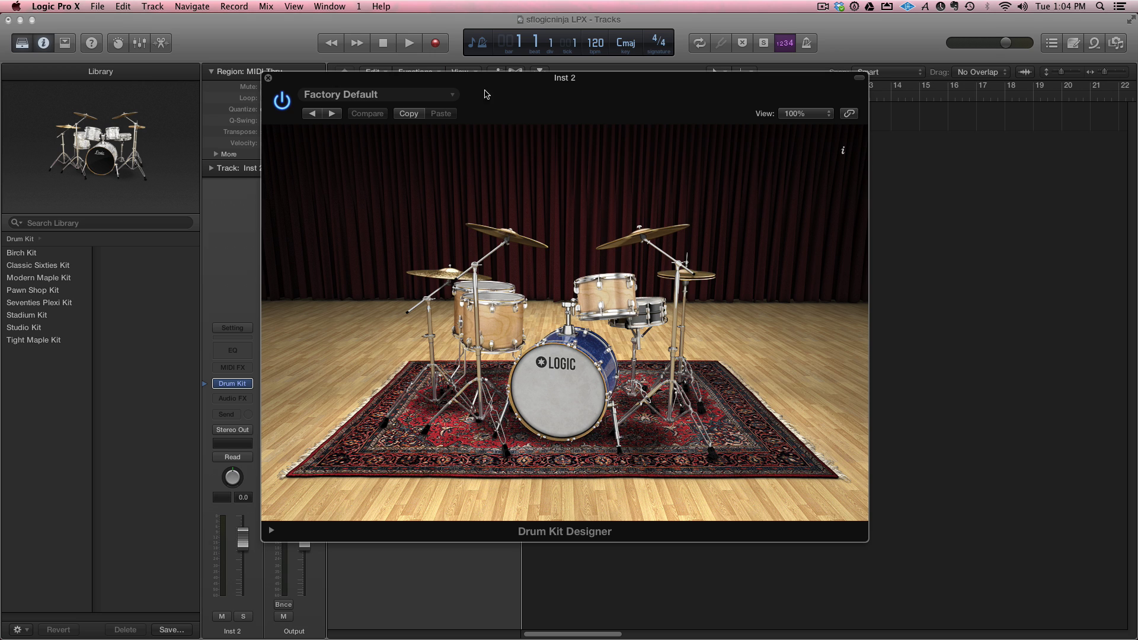
Step: Load the Seventies Plexi Kit setting in Drum Kit Designer and display the kick drum's exchange and edit controls
{"action": "left_click", "coordinate": [445, 96]}
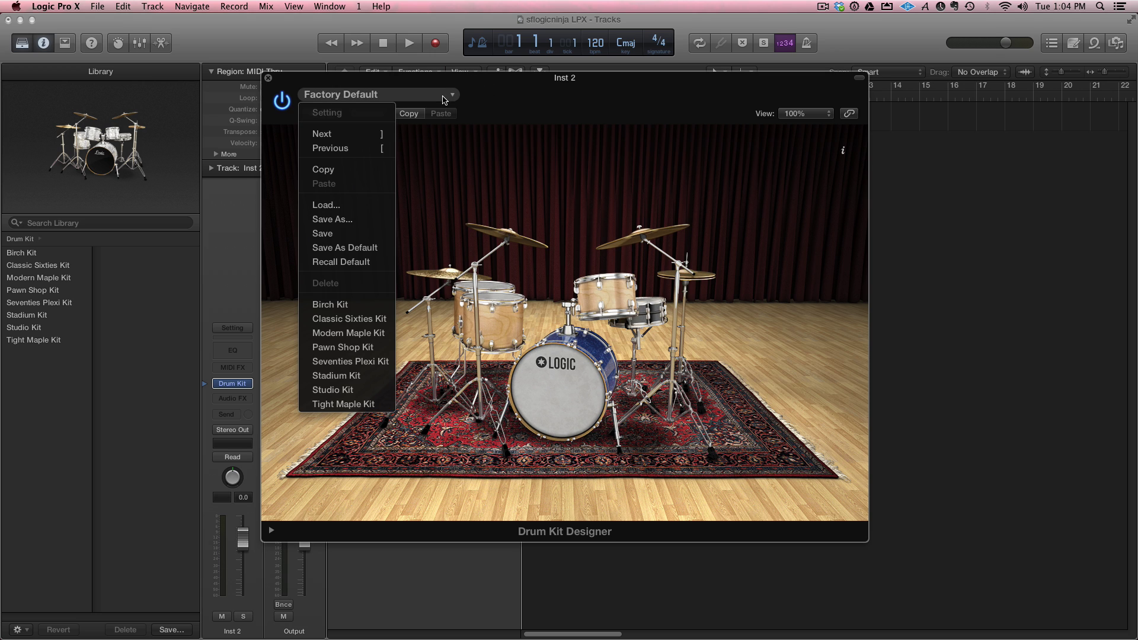
{"action": "left_click", "coordinate": [365, 361]}
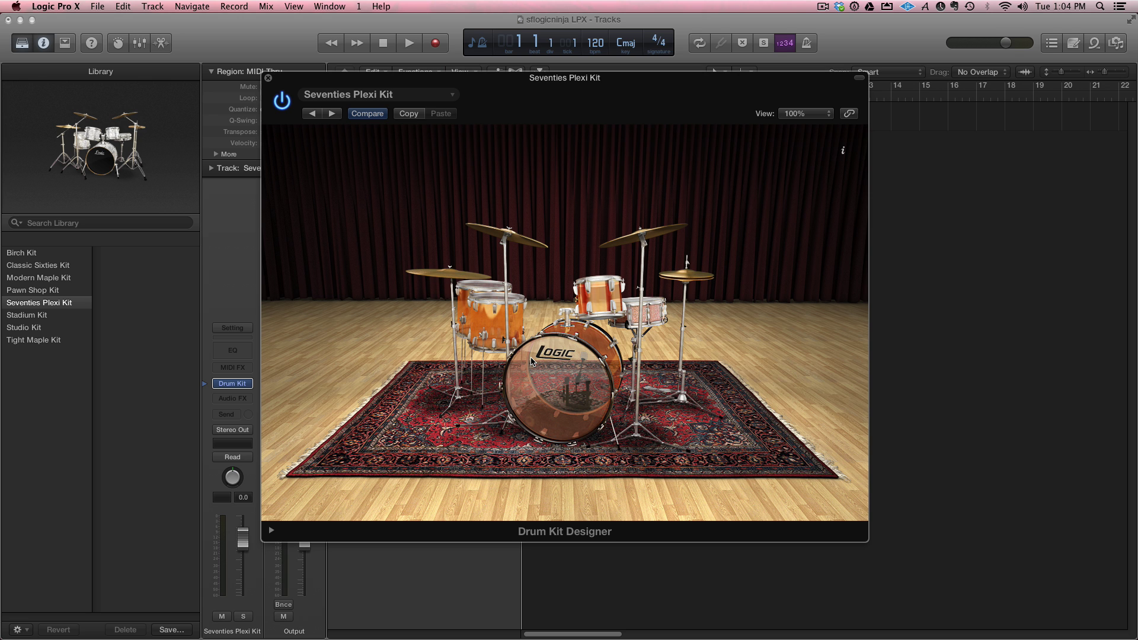
{"action": "left_click", "coordinate": [531, 361]}
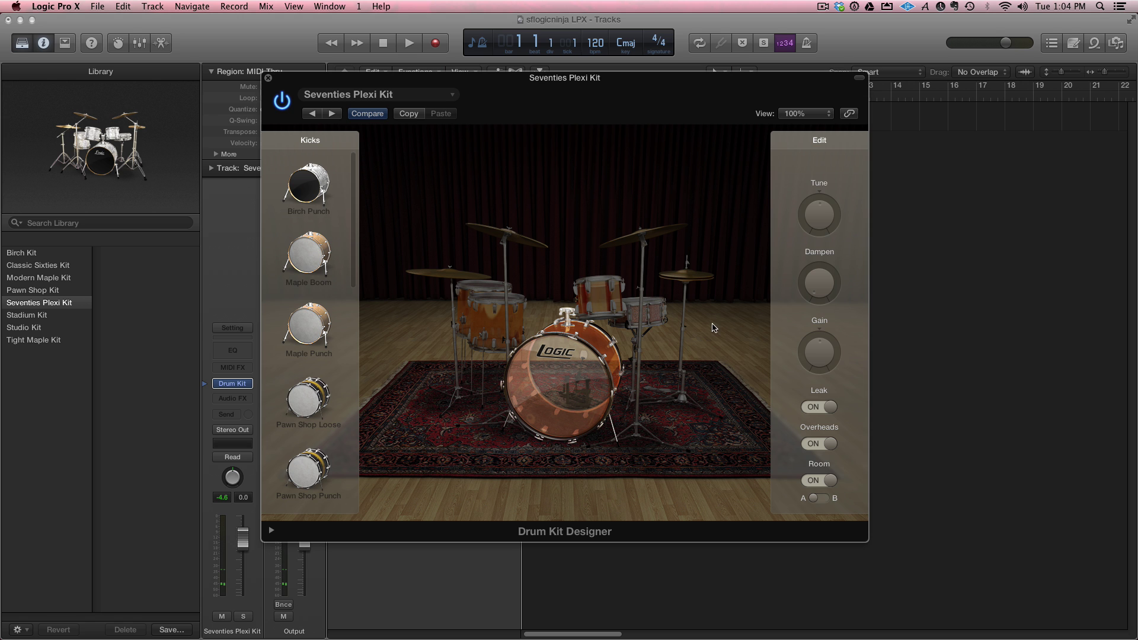
{"action": "left_click", "coordinate": [721, 398]}
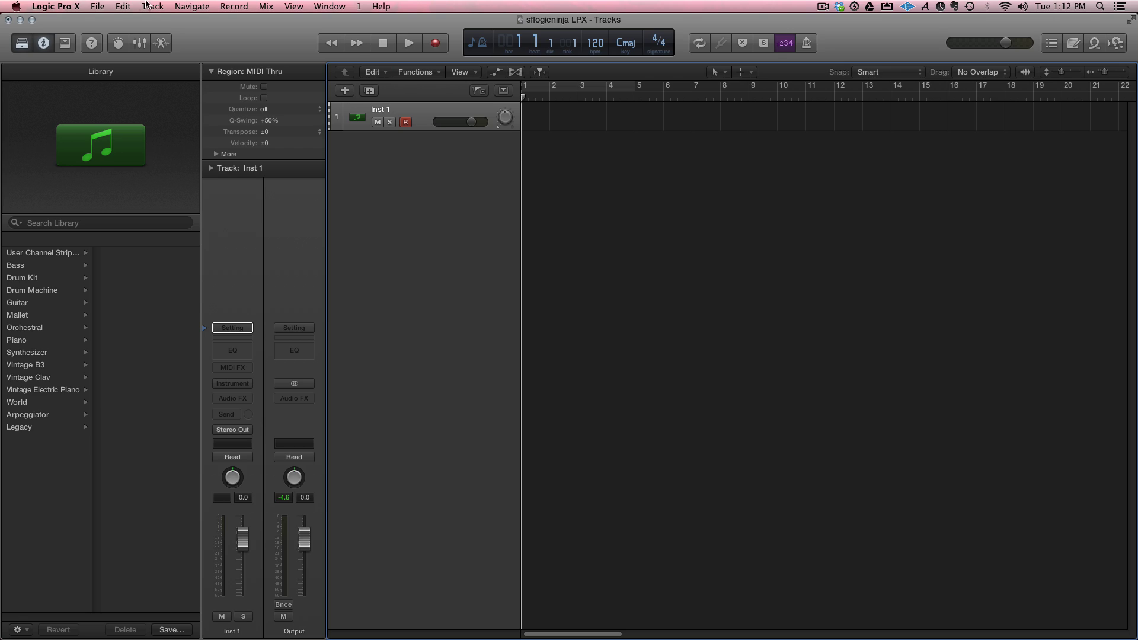
Step: Create a new Drummer track, check its second region's settings and reselect the first region
{"action": "left_click", "coordinate": [137, 6]}
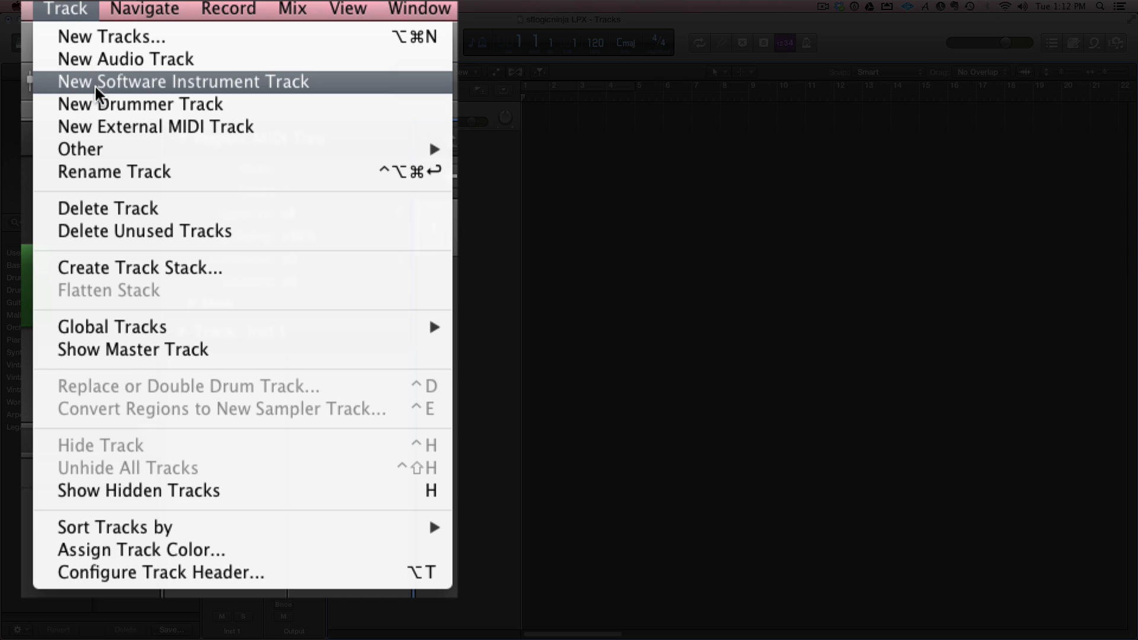
{"action": "left_click", "coordinate": [97, 102]}
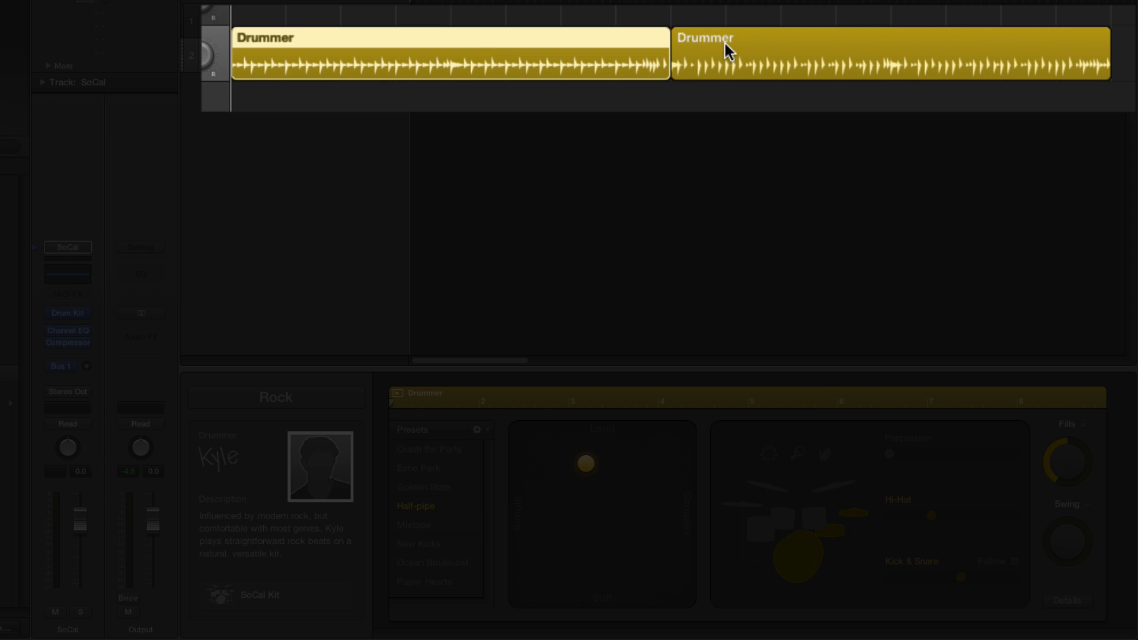
{"action": "left_click", "coordinate": [729, 50]}
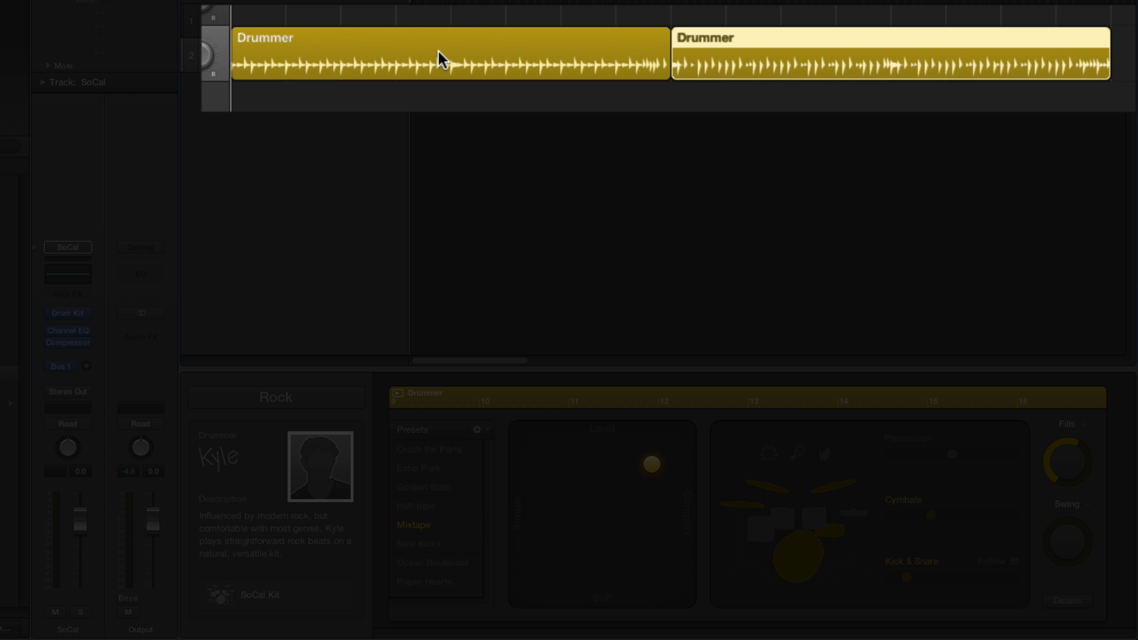
{"action": "left_click", "coordinate": [437, 59]}
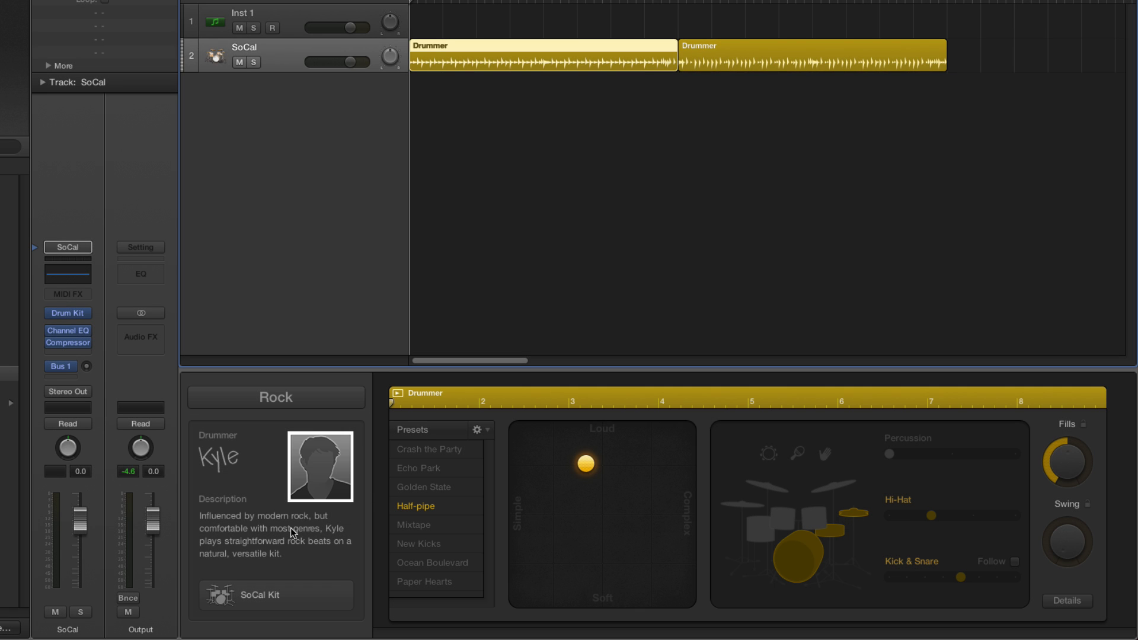
Step: Change the Drummer track's genre to Alternative and choose the drummer Gavin
{"action": "left_click", "coordinate": [334, 400]}
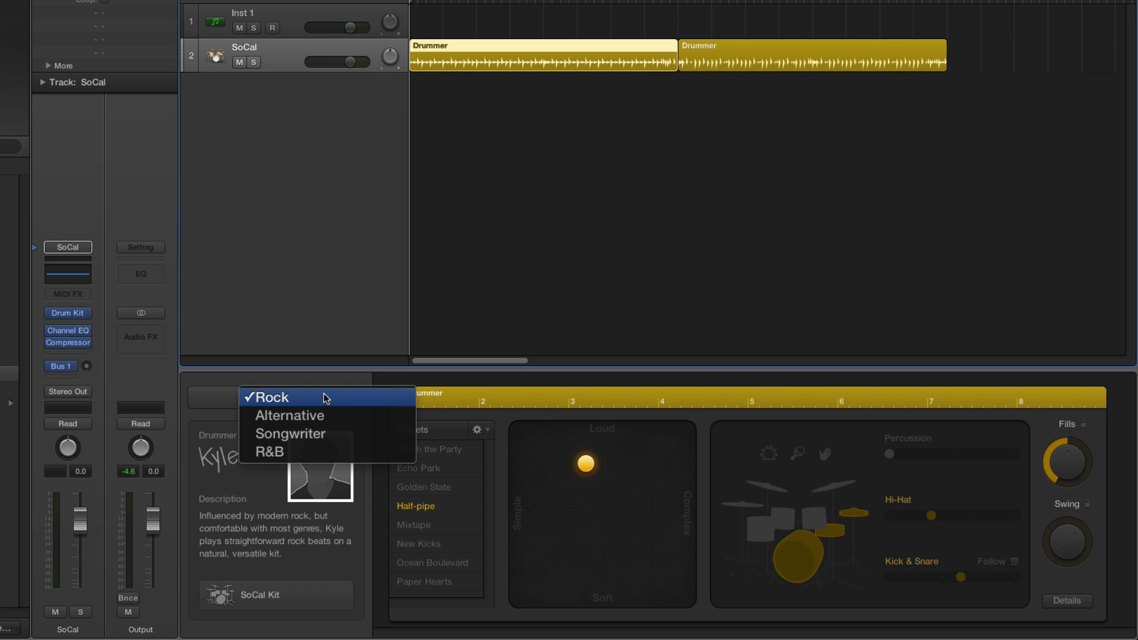
{"action": "left_click", "coordinate": [200, 538]}
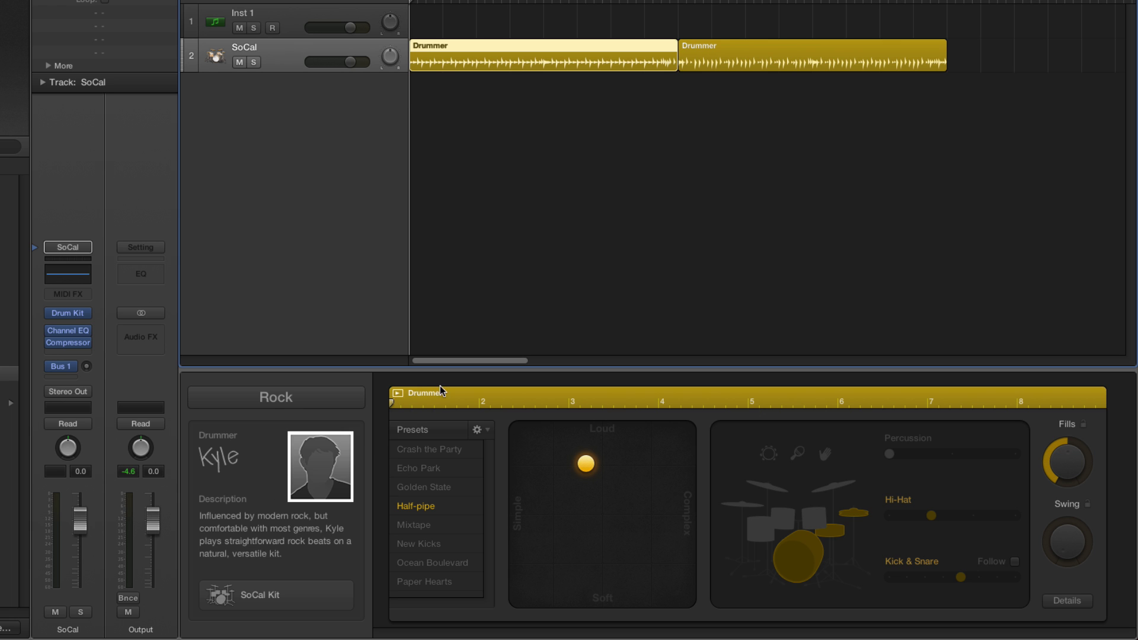
{"action": "left_click", "coordinate": [281, 396]}
{"action": "left_click", "coordinate": [287, 415]}
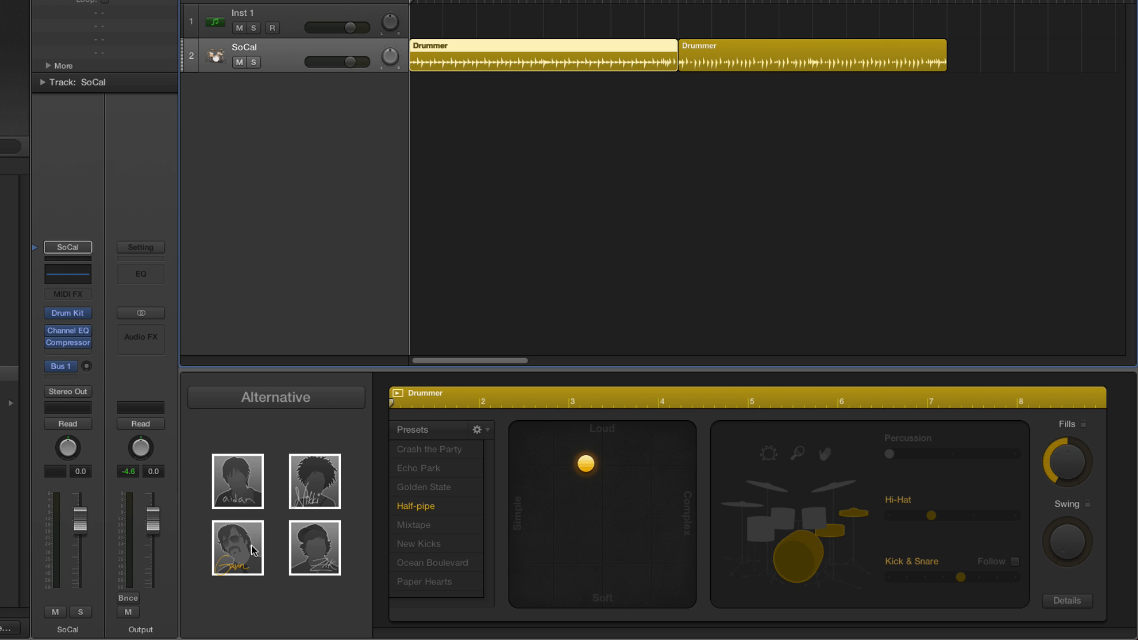
{"action": "left_click", "coordinate": [252, 546]}
{"action": "left_click", "coordinate": [546, 195]}
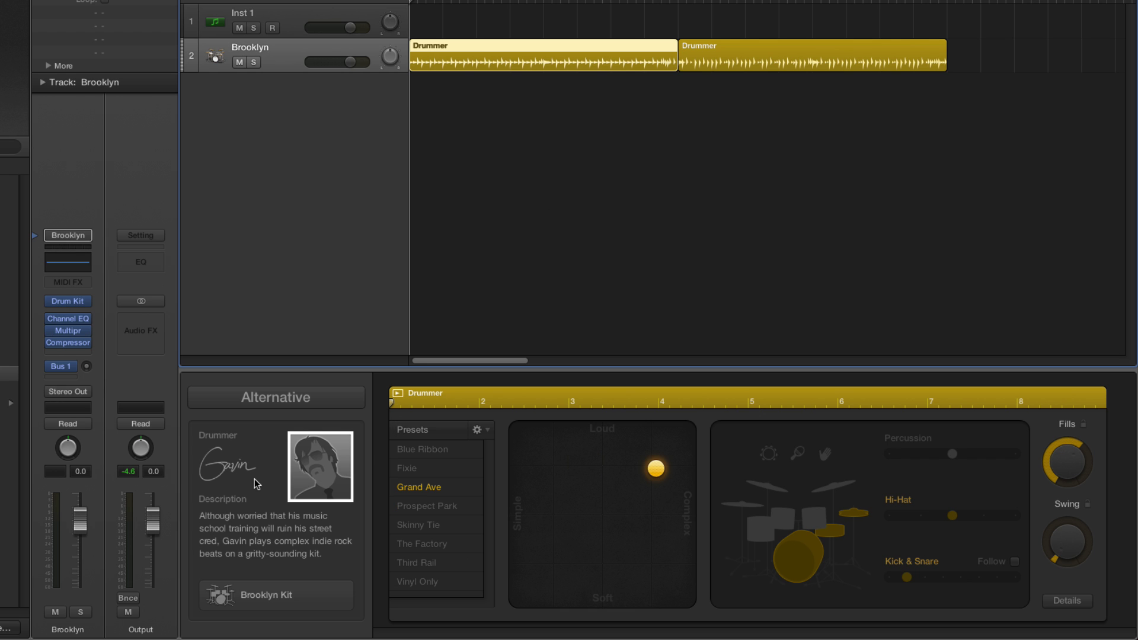
Step: Try the Fixie and Grand Ave drummer presets, and settle on Prospect Park for the first region
{"action": "left_click", "coordinate": [428, 508]}
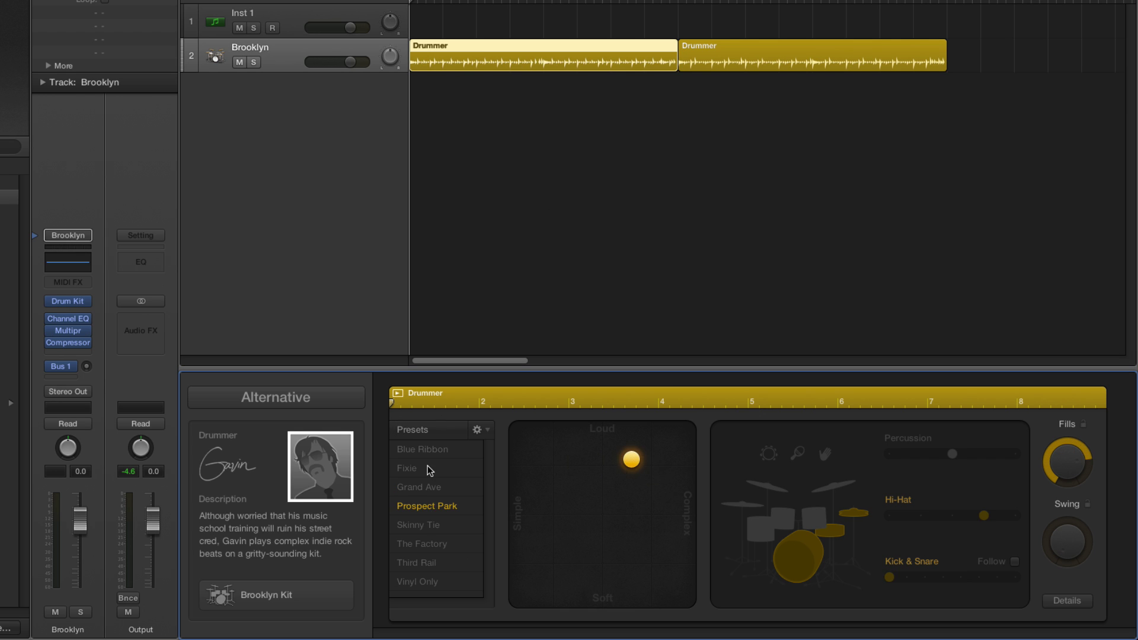
{"action": "left_click", "coordinate": [428, 467]}
{"action": "left_click", "coordinate": [427, 487]}
{"action": "left_click", "coordinate": [429, 504]}
Step: Play back the drum performance and inspect the Brooklyn Kit in Drum Kit Designer
{"action": "key", "text": "space"}
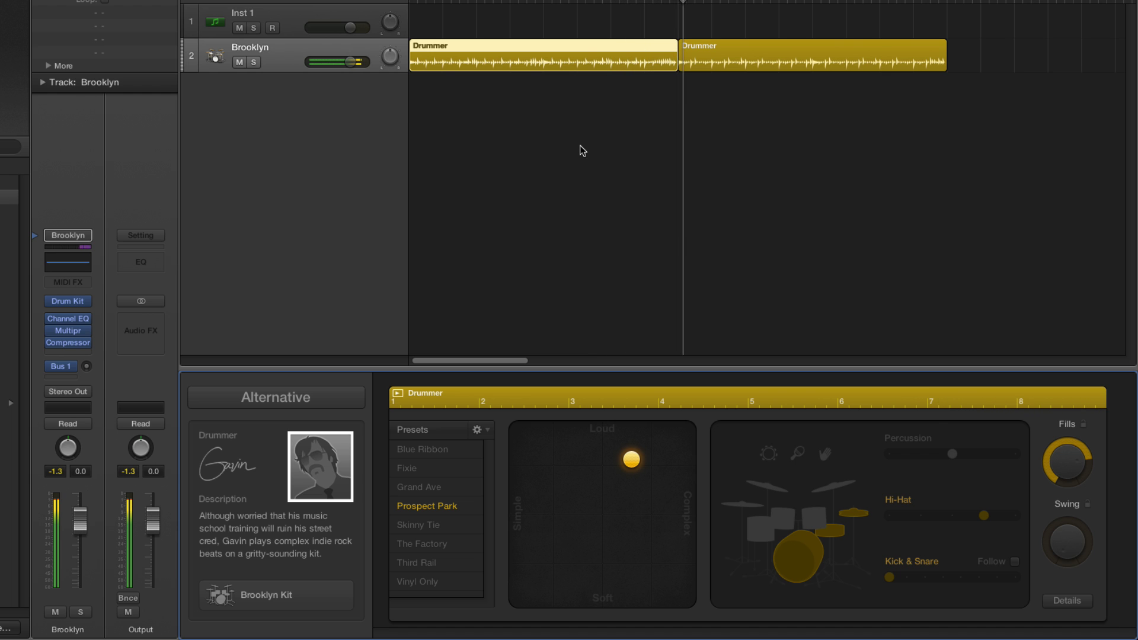
{"action": "key", "text": "space"}
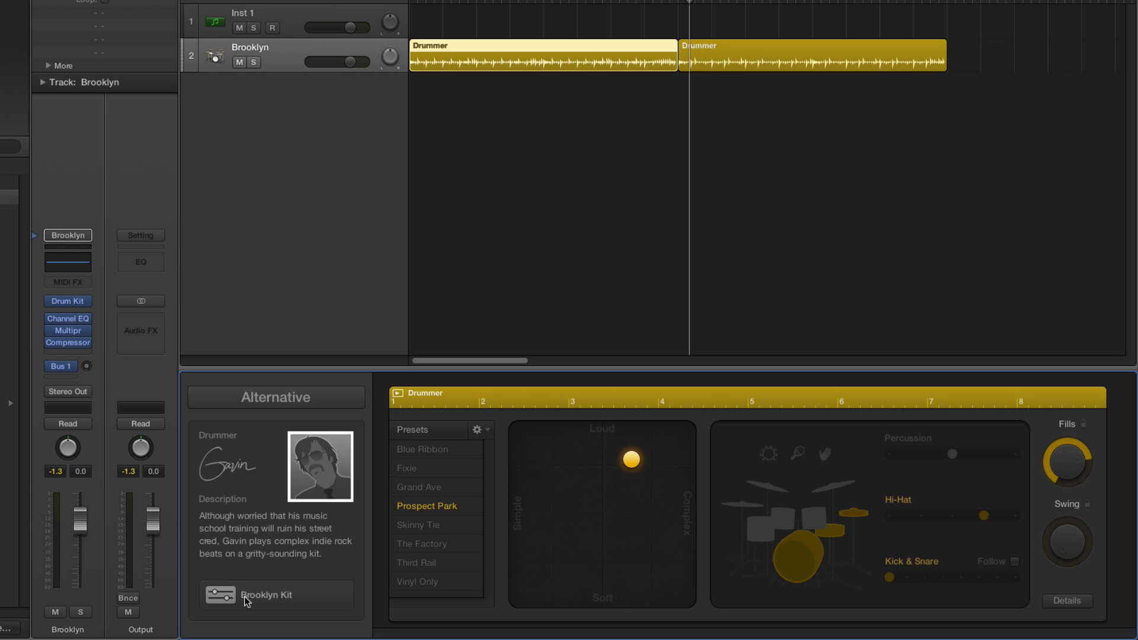
{"action": "left_click", "coordinate": [297, 595]}
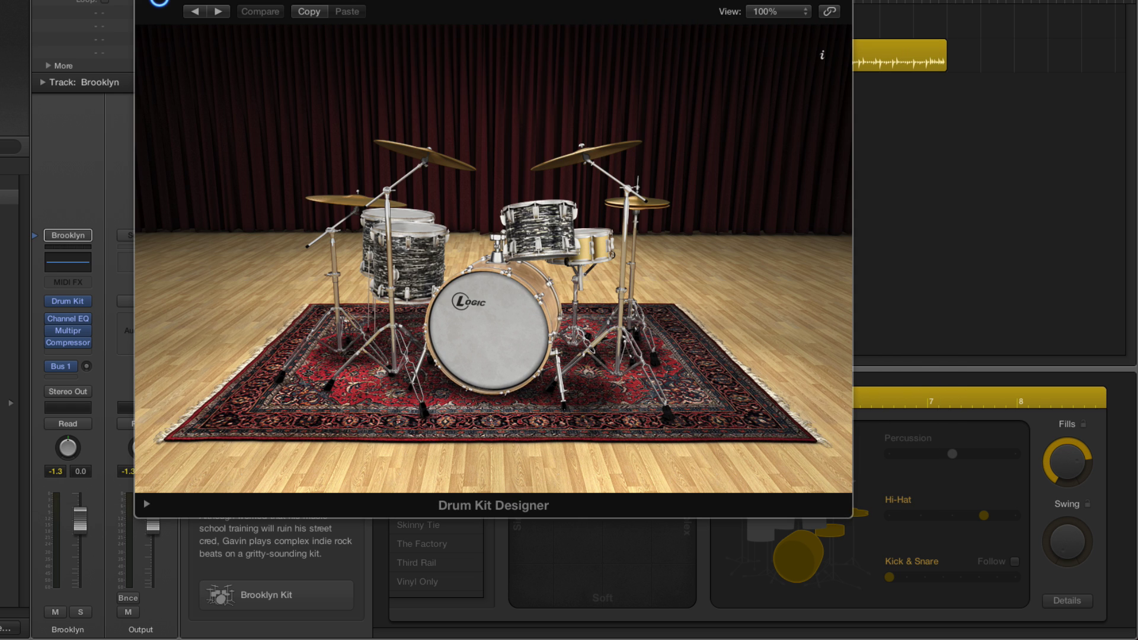
{"action": "key", "text": "super+w"}
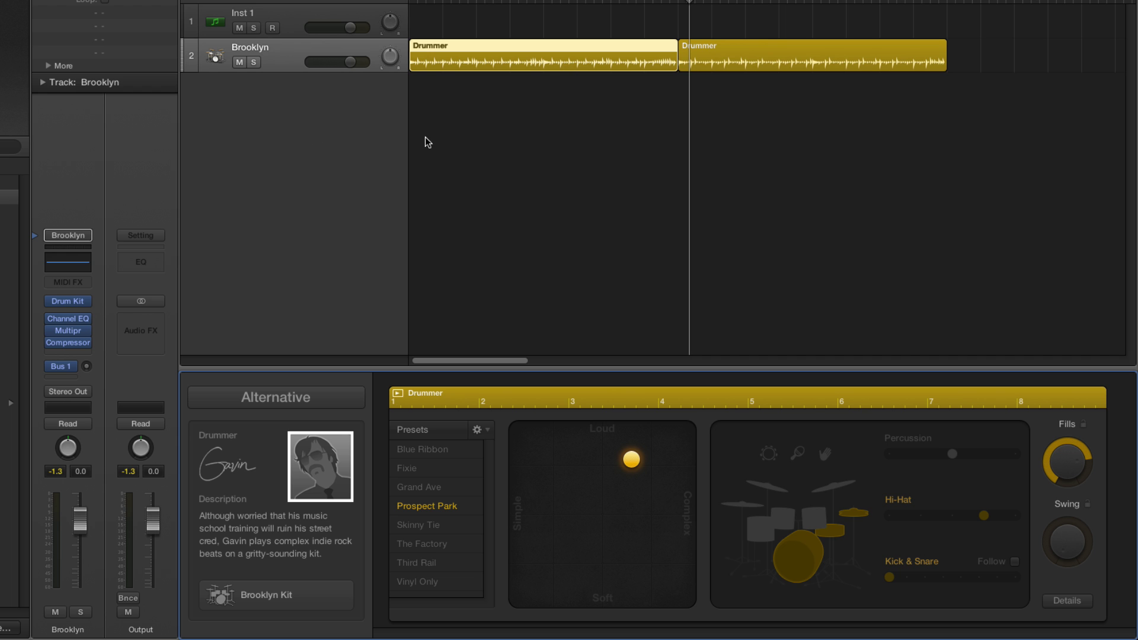
Step: Select both Drummer regions on the Brooklyn track and move them up to the Inst 1 track
{"action": "left_click_drag", "start_coordinate": [560, 119], "coordinate": [889, 31]}
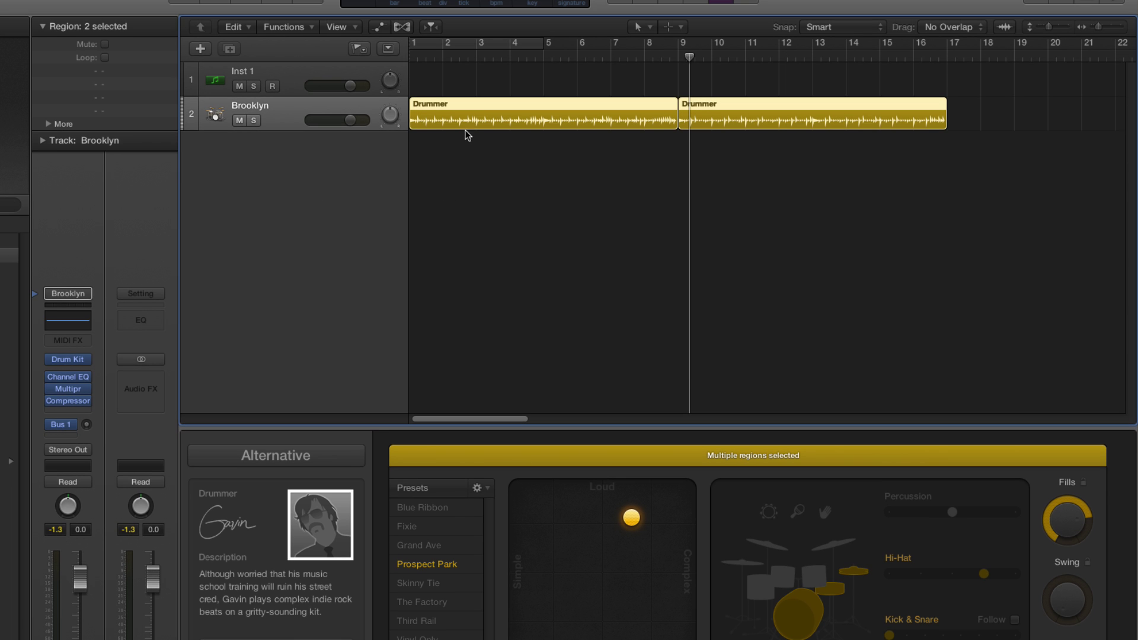
{"action": "left_click_drag", "start_coordinate": [471, 118], "coordinate": [471, 73]}
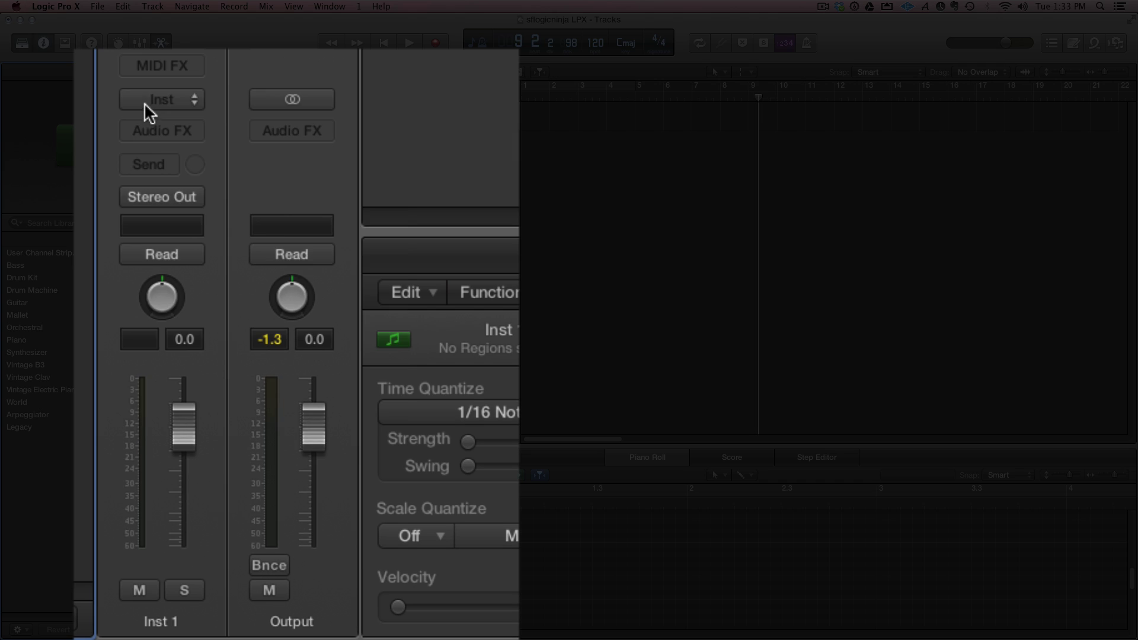
Step: Insert a stereo Retro Synth on the Inst 1 track and move its window toward the middle of the workspace
{"action": "left_click", "coordinate": [232, 383]}
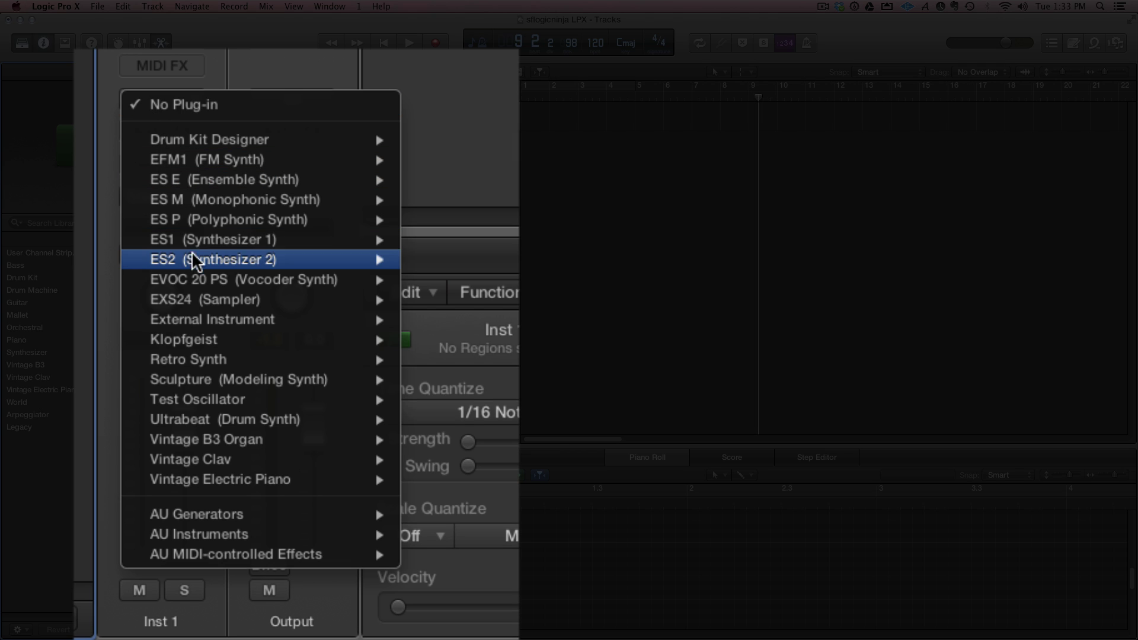
{"action": "mouse_move", "coordinate": [267, 360]}
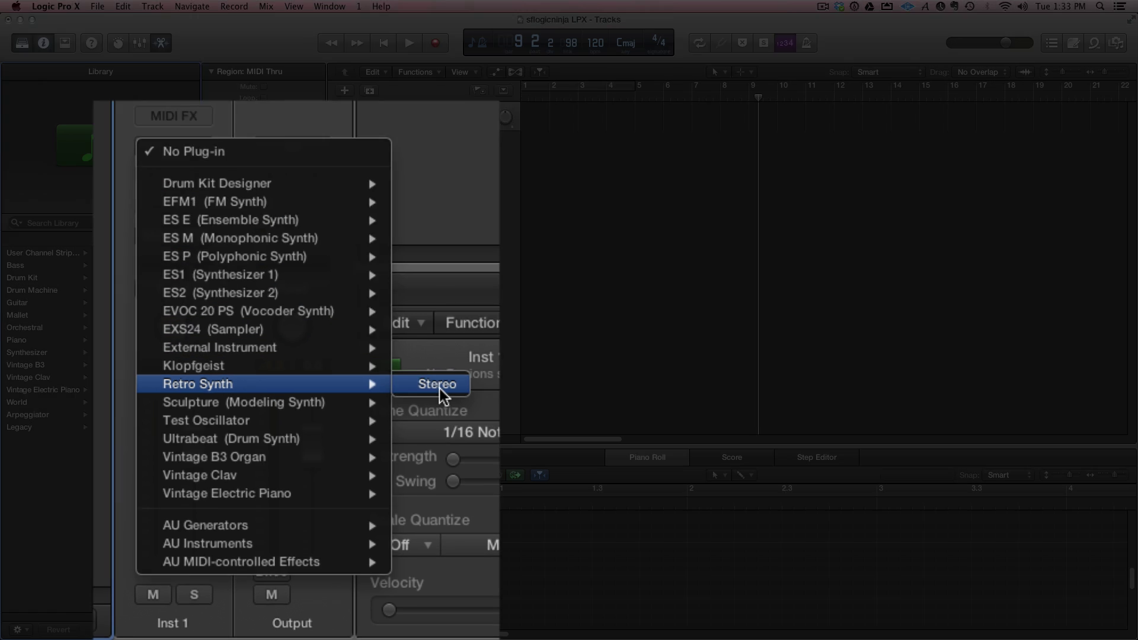
{"action": "left_click", "coordinate": [450, 359]}
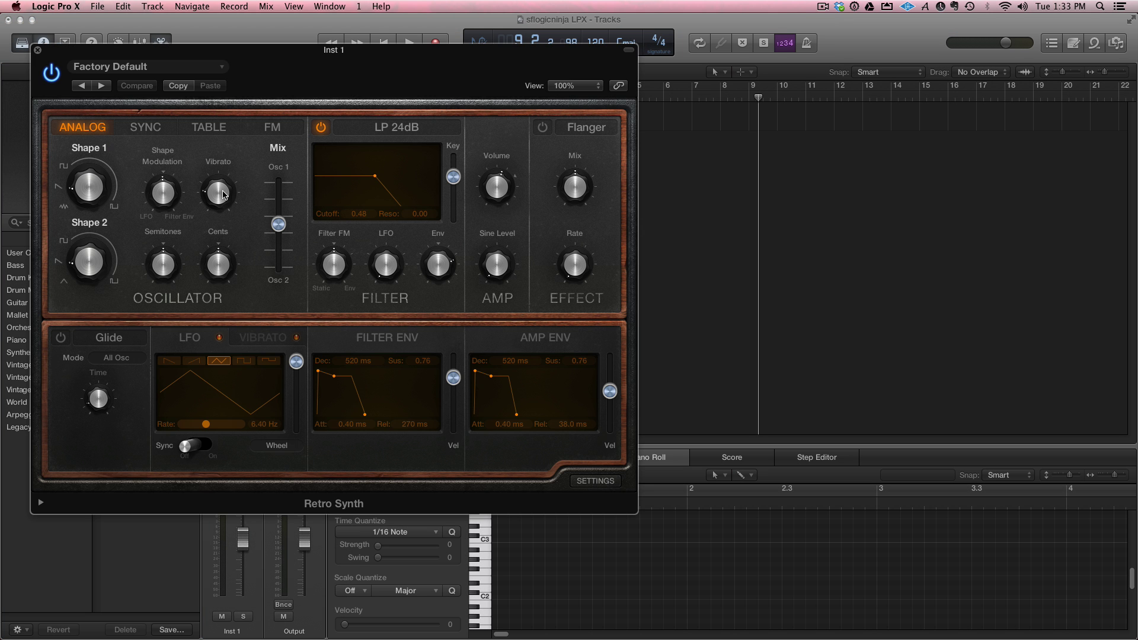
{"action": "left_click_drag", "start_coordinate": [234, 57], "coordinate": [451, 71]}
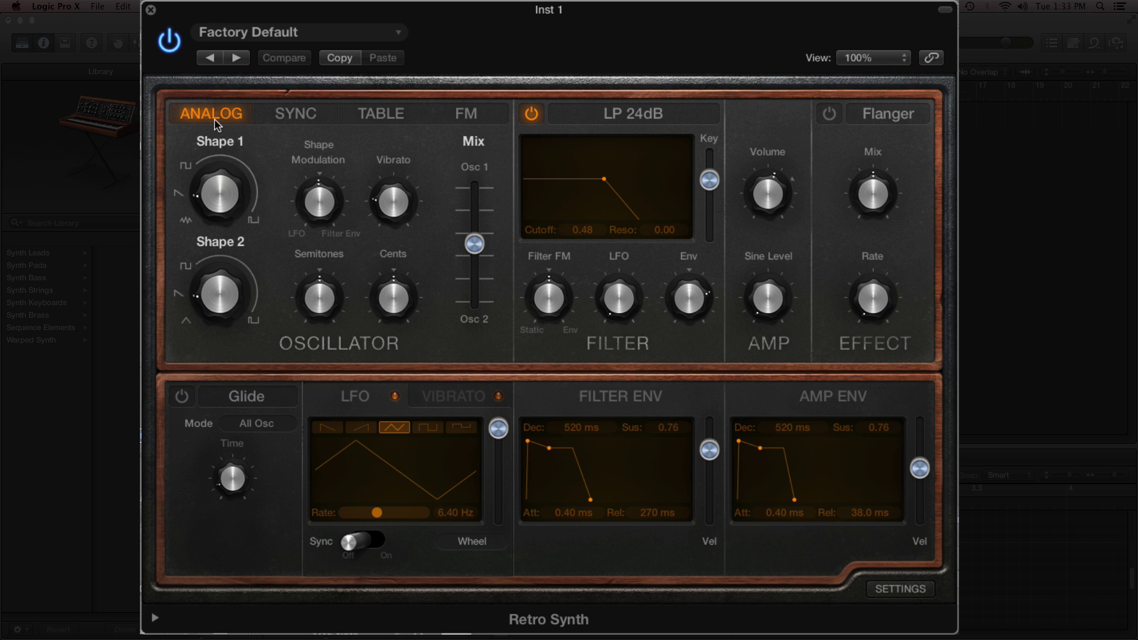
Step: Look through the Sync, Table and FM oscillator modes of Retro Synth and return to Analog
{"action": "left_click", "coordinate": [299, 115]}
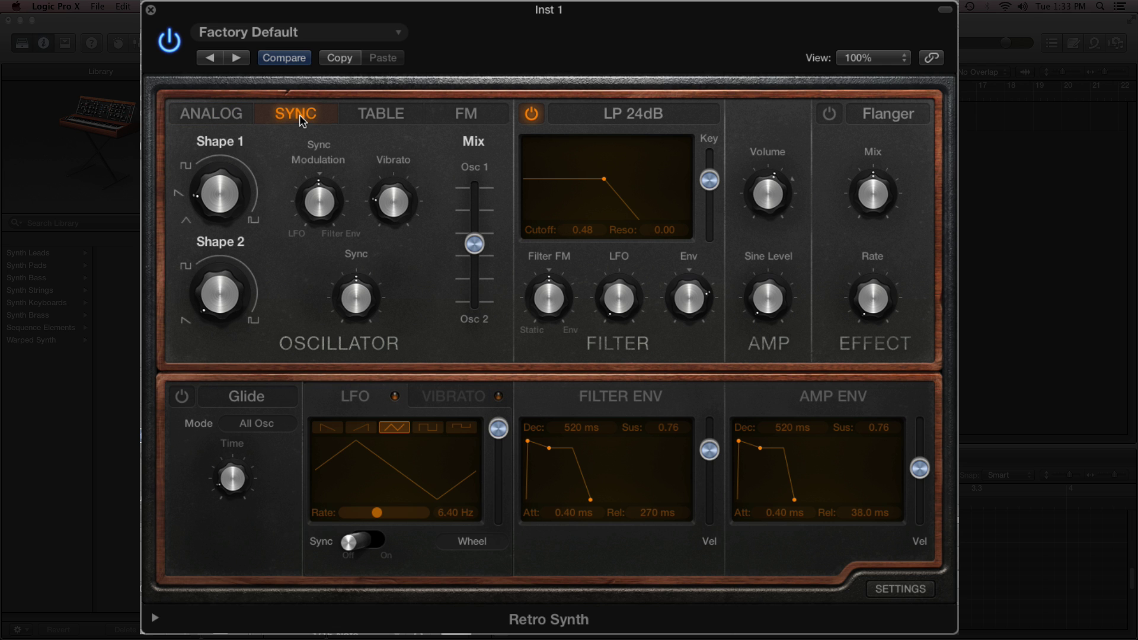
{"action": "left_click", "coordinate": [366, 116]}
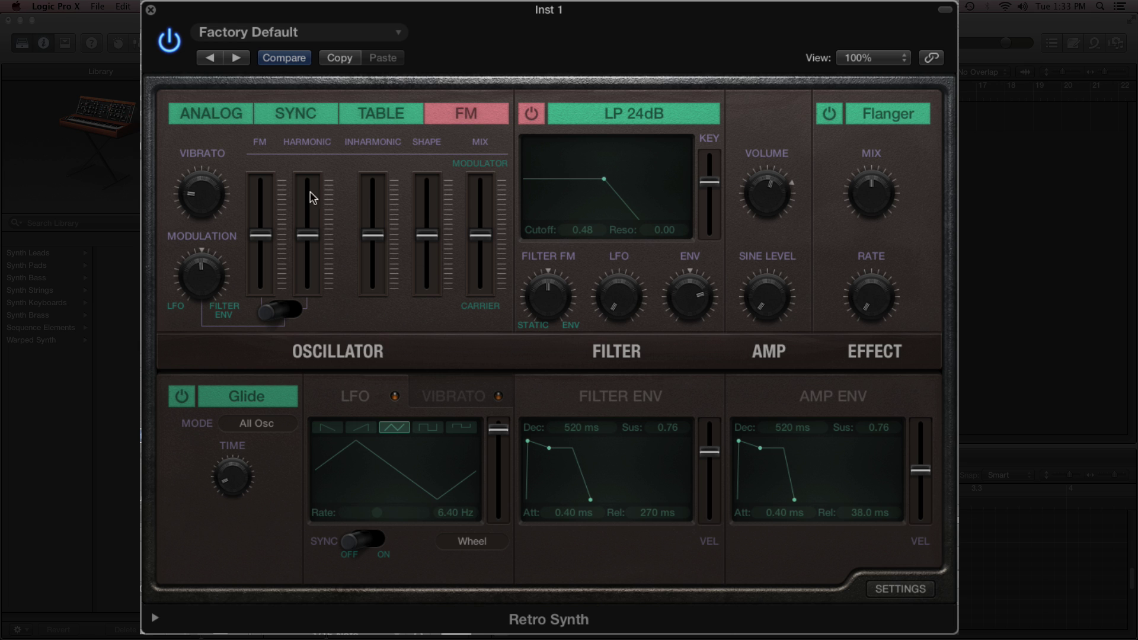
{"action": "left_click", "coordinate": [184, 121]}
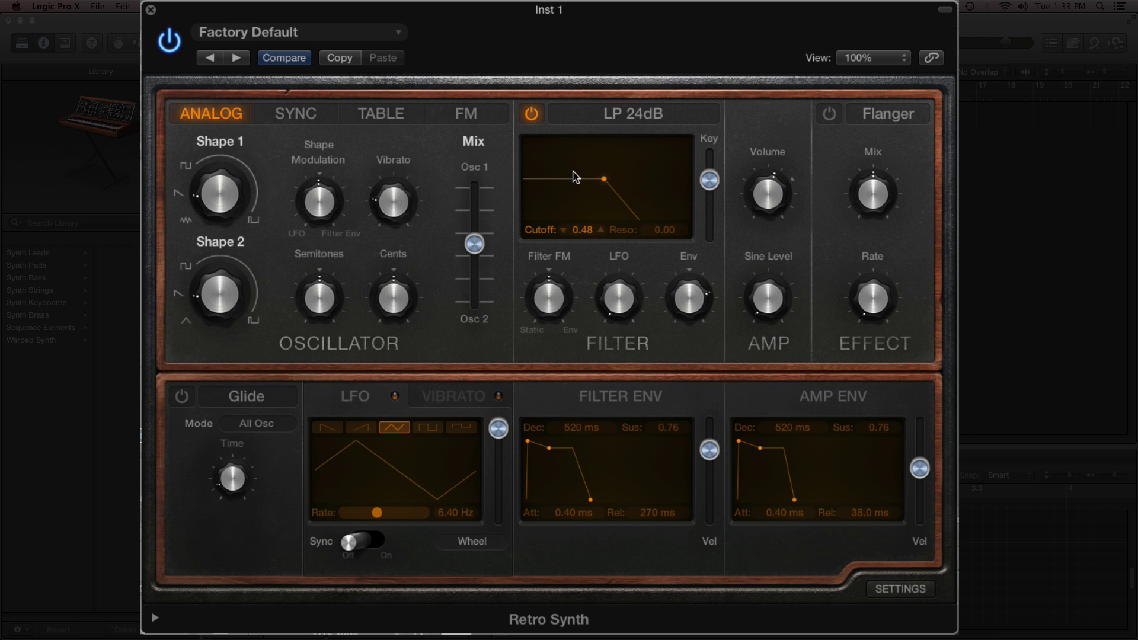
Step: Set the Retro Synth filter type to LP 24dB Fat and load the Dynamic Soft Pad setting from Synth Pads
{"action": "left_click", "coordinate": [679, 116]}
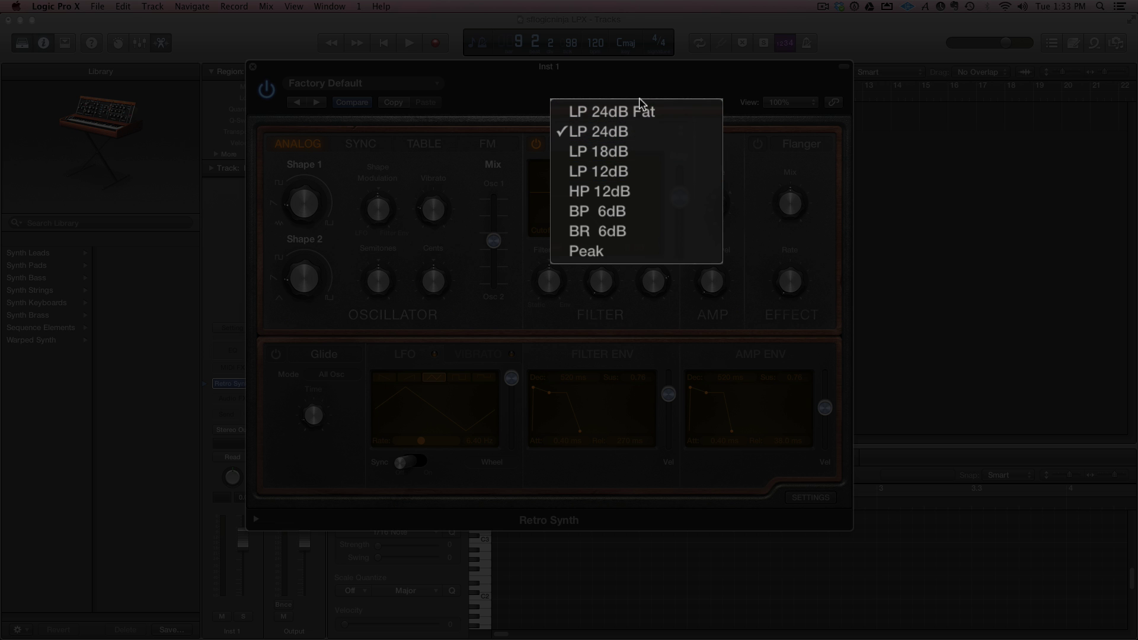
{"action": "left_click", "coordinate": [639, 111]}
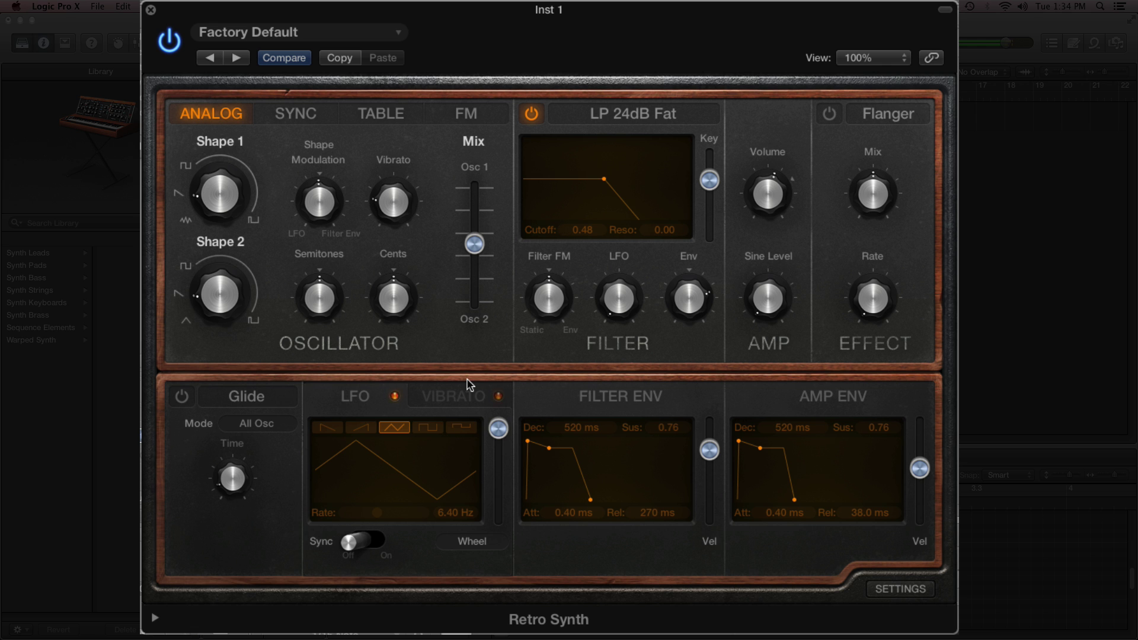
{"action": "left_click", "coordinate": [391, 33]}
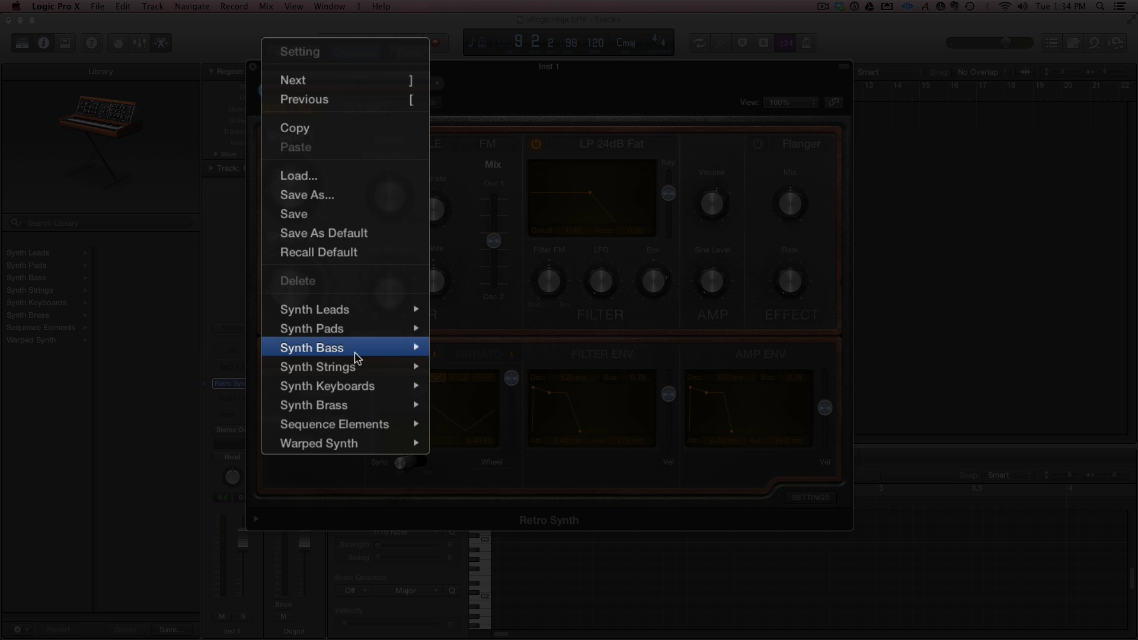
{"action": "mouse_move", "coordinate": [355, 306]}
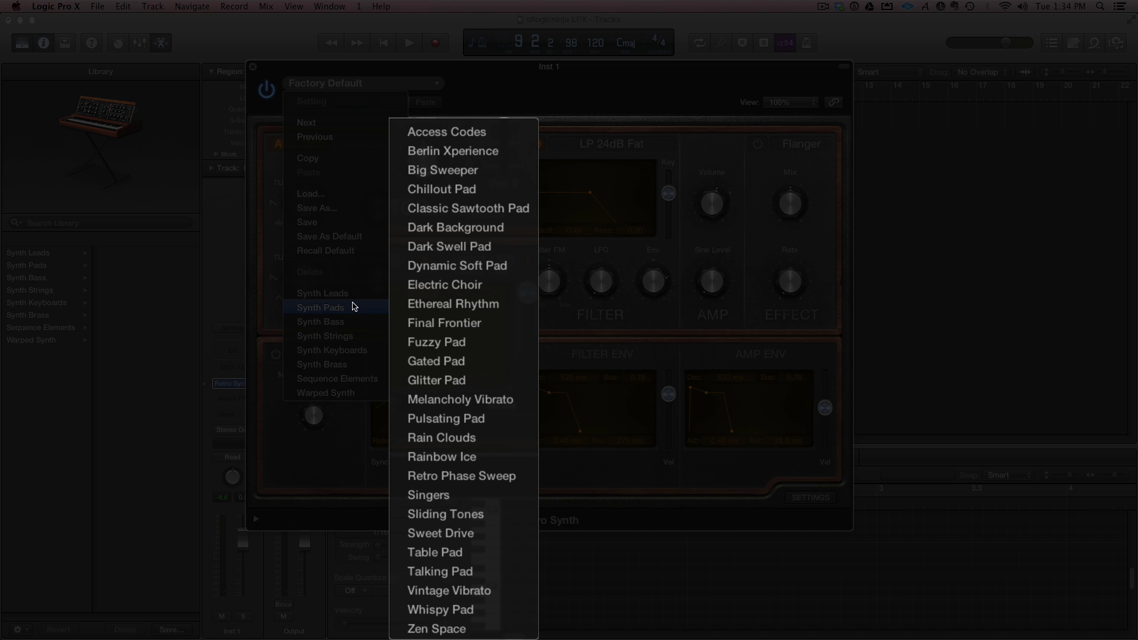
{"action": "left_click", "coordinate": [442, 273]}
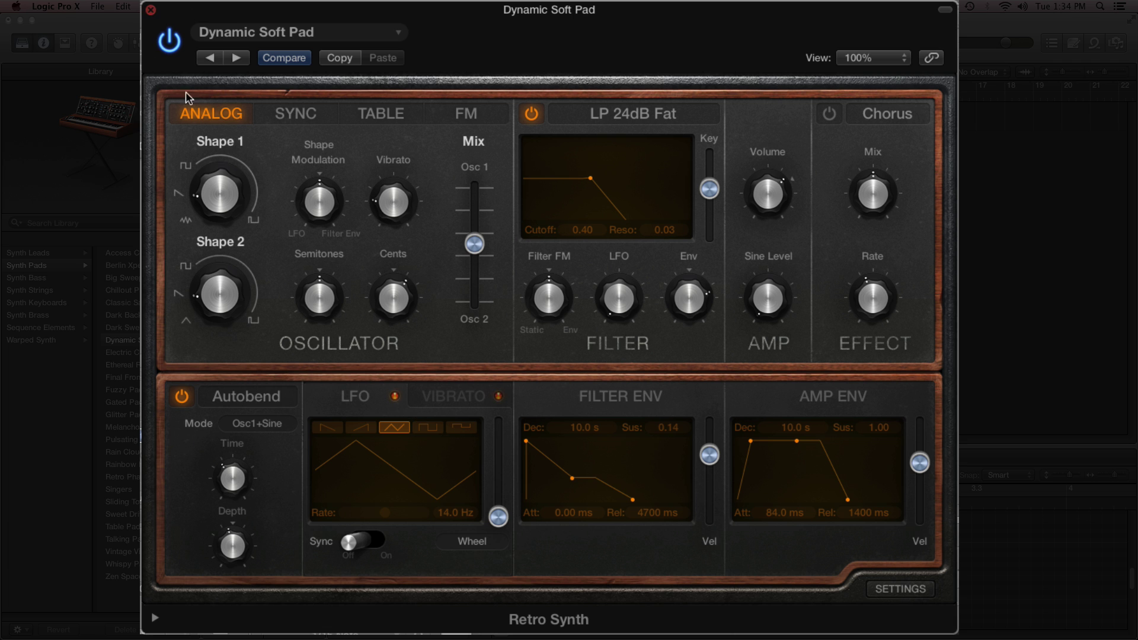
Step: Look at the Sync and Table oscillator modes of Retro Synth
{"action": "left_click", "coordinate": [300, 111]}
{"action": "left_click", "coordinate": [388, 114]}
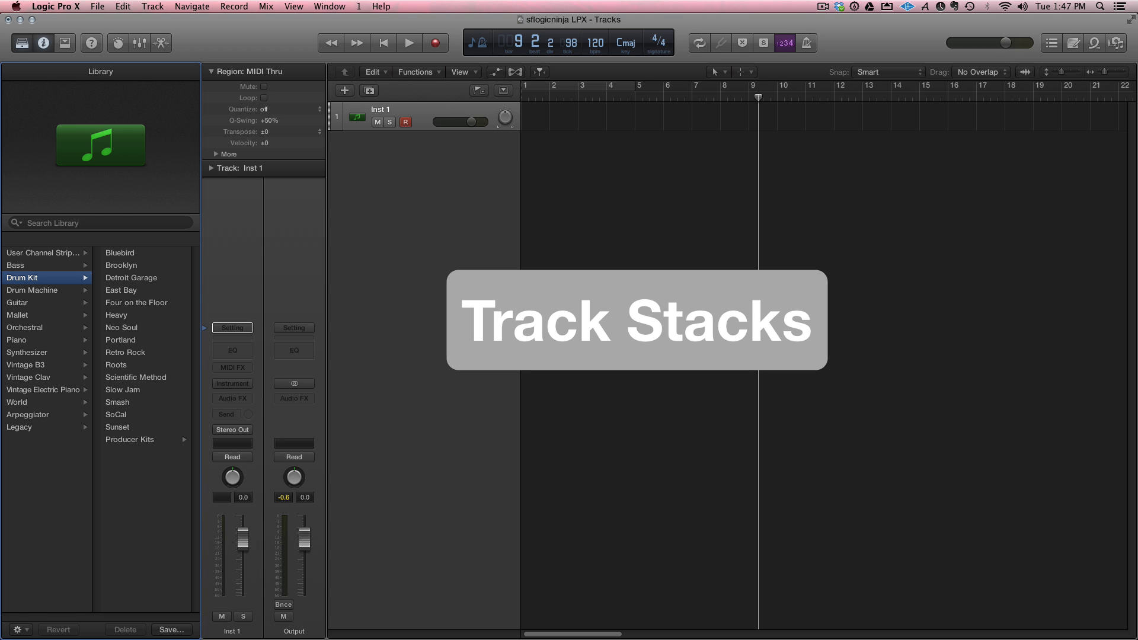
Step: Load the Bluebird drum kit on the Inst 1 track, view its Drum Kit Designer instrument and close the instrument window
{"action": "left_click", "coordinate": [117, 256]}
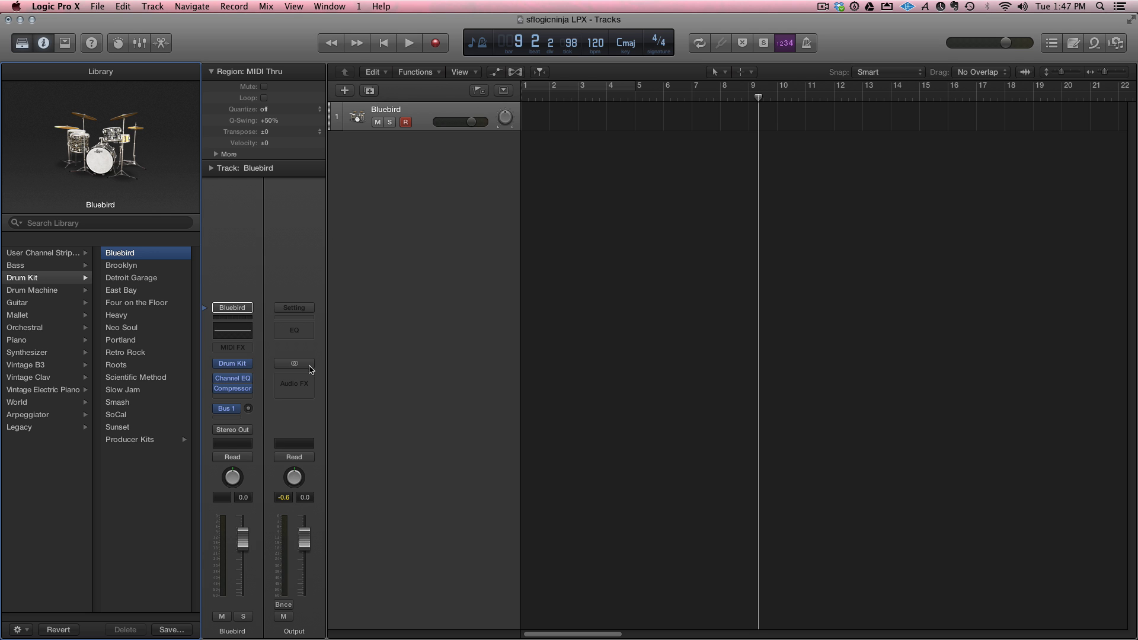
{"action": "left_click", "coordinate": [235, 368]}
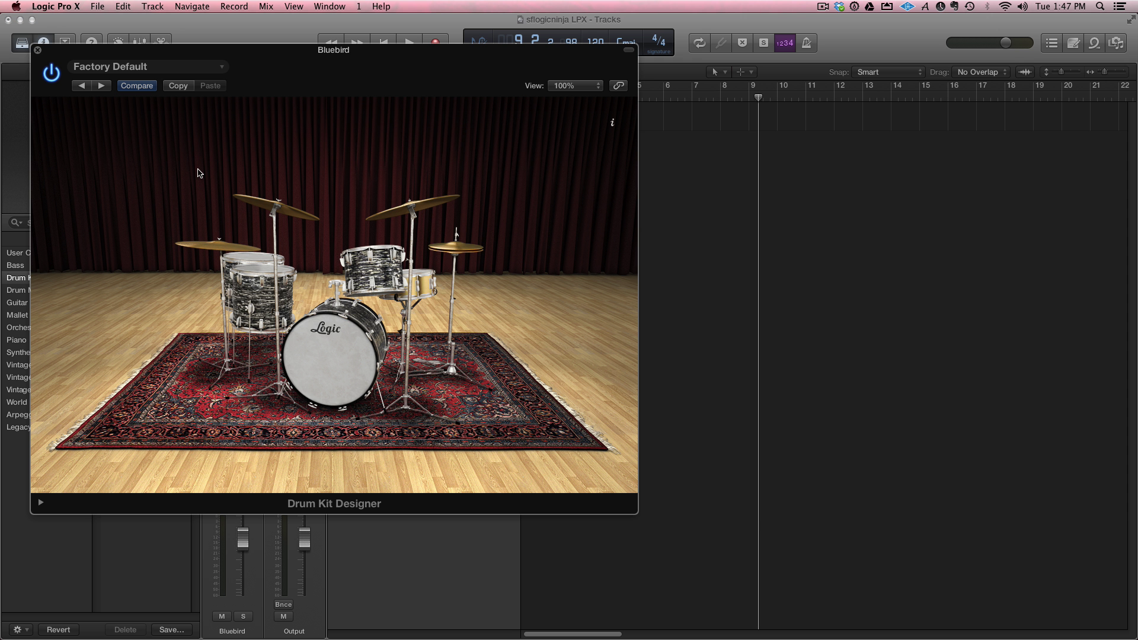
{"action": "left_click", "coordinate": [38, 50]}
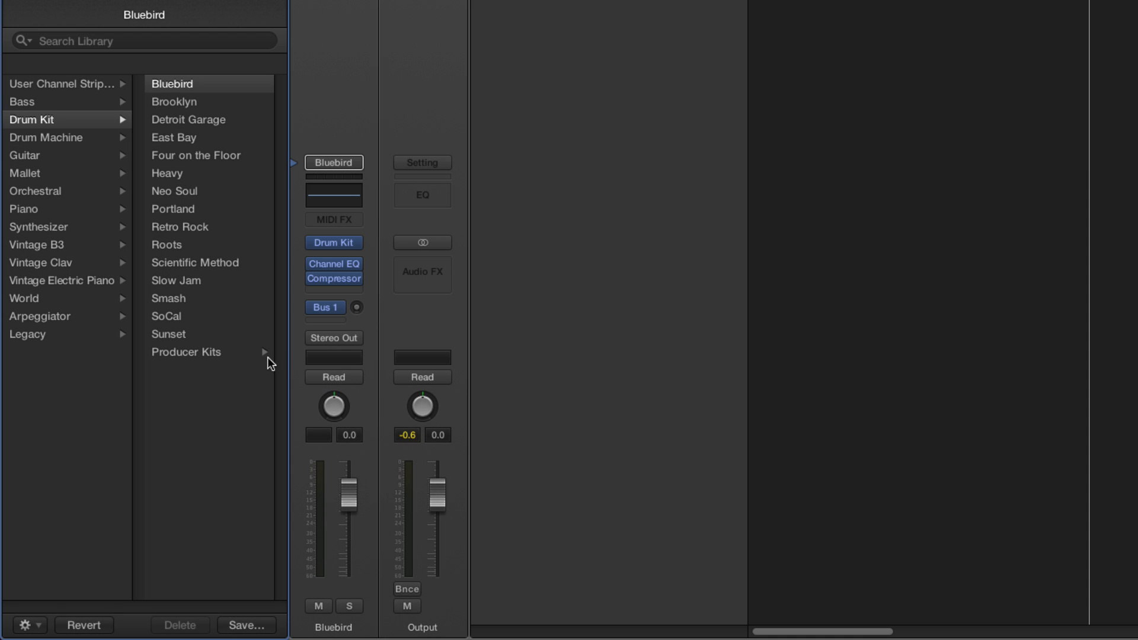
Step: Load the East Bay+ kit from Producer Kits and expand its track stack to show the individual drum tracks
{"action": "left_click", "coordinate": [232, 352]}
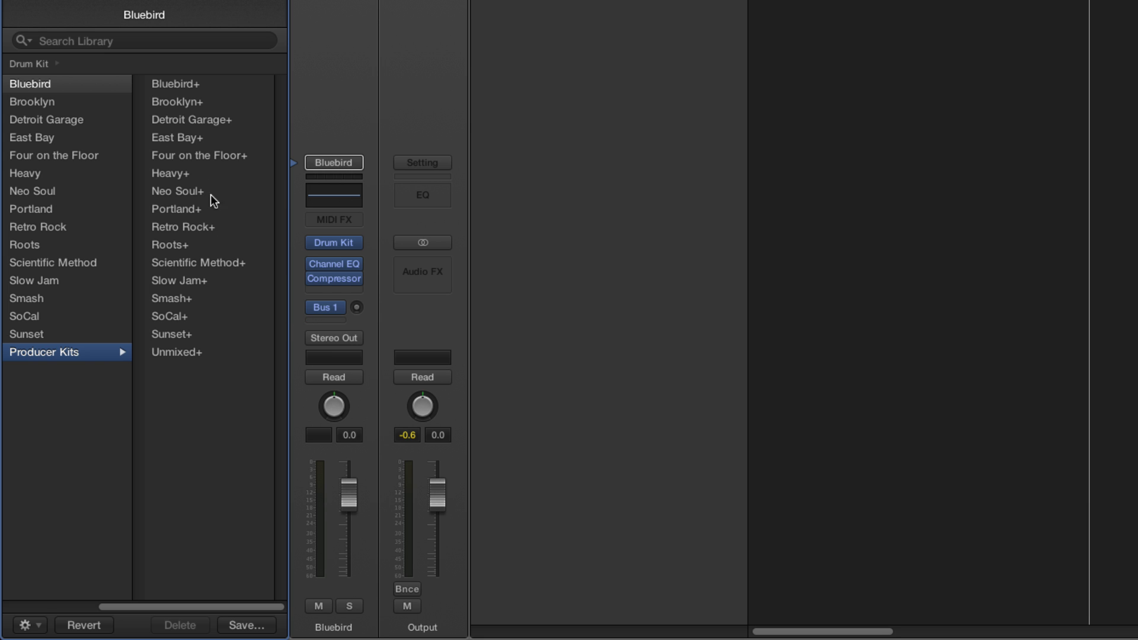
{"action": "left_click", "coordinate": [205, 137]}
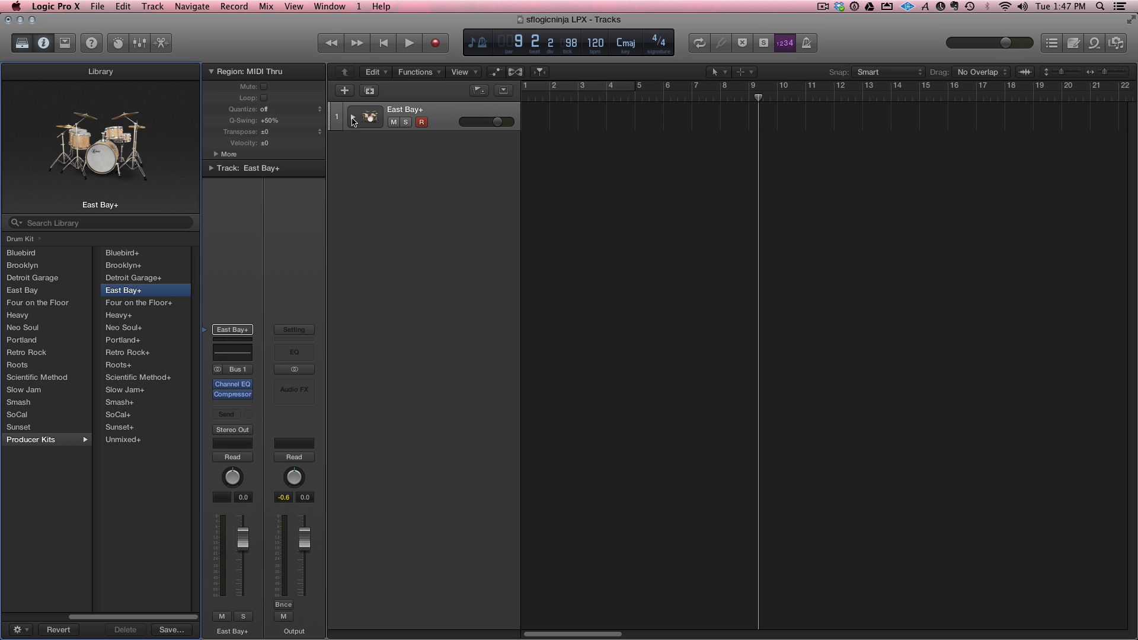
{"action": "left_click", "coordinate": [352, 117]}
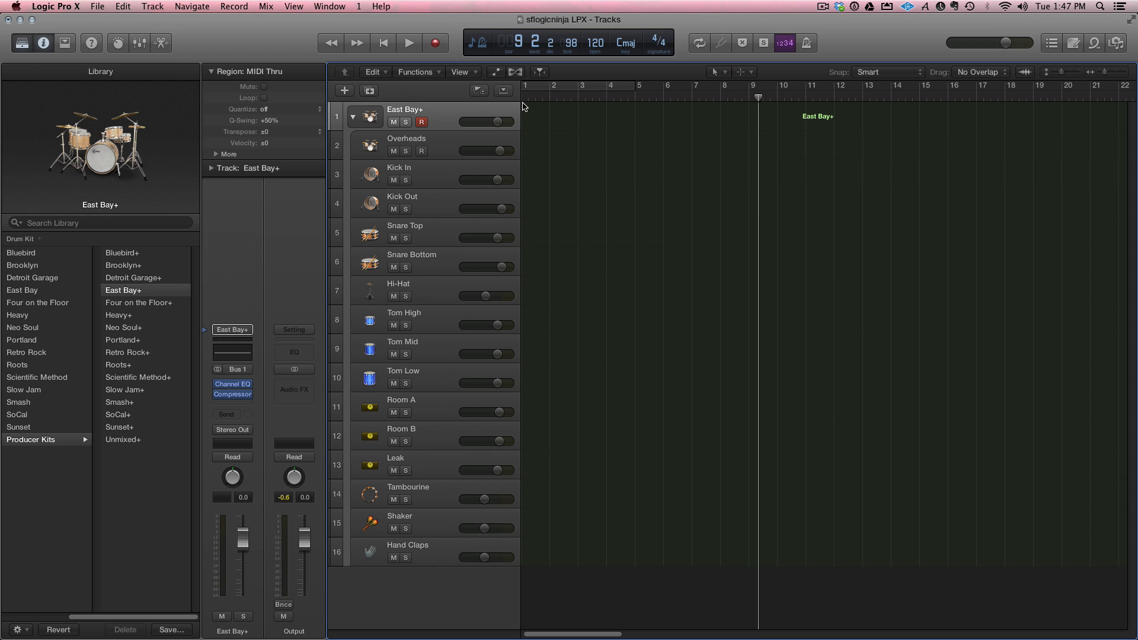
Step: Record a drum part about six bars long from bar 1 on the East Bay+ track and return to the start
{"action": "key", "text": "Return"}
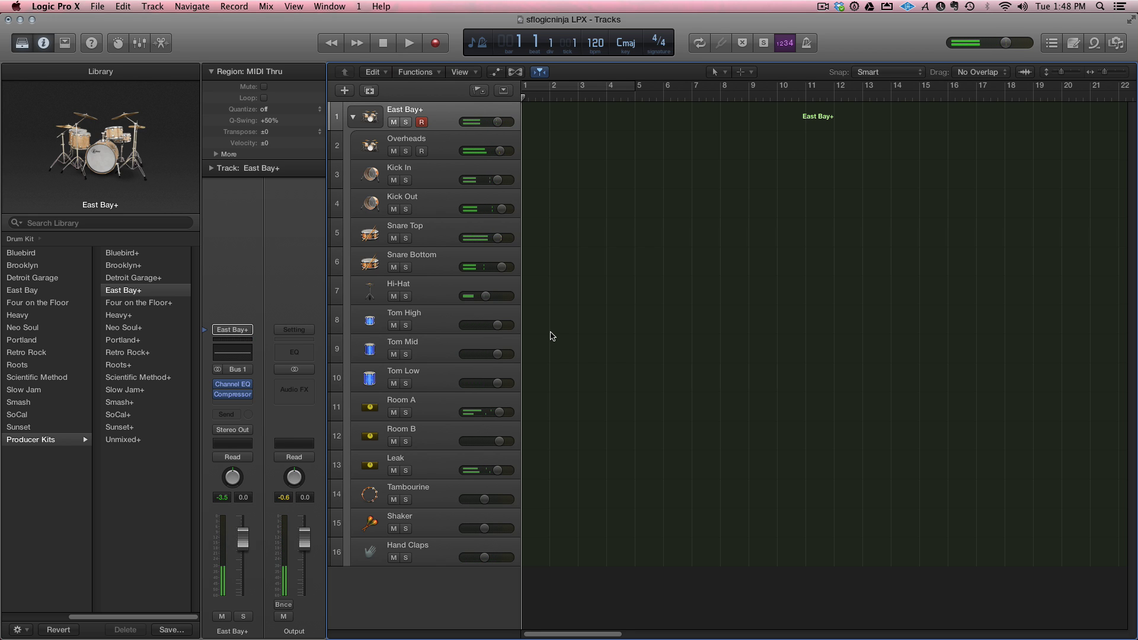
{"action": "key", "text": "r"}
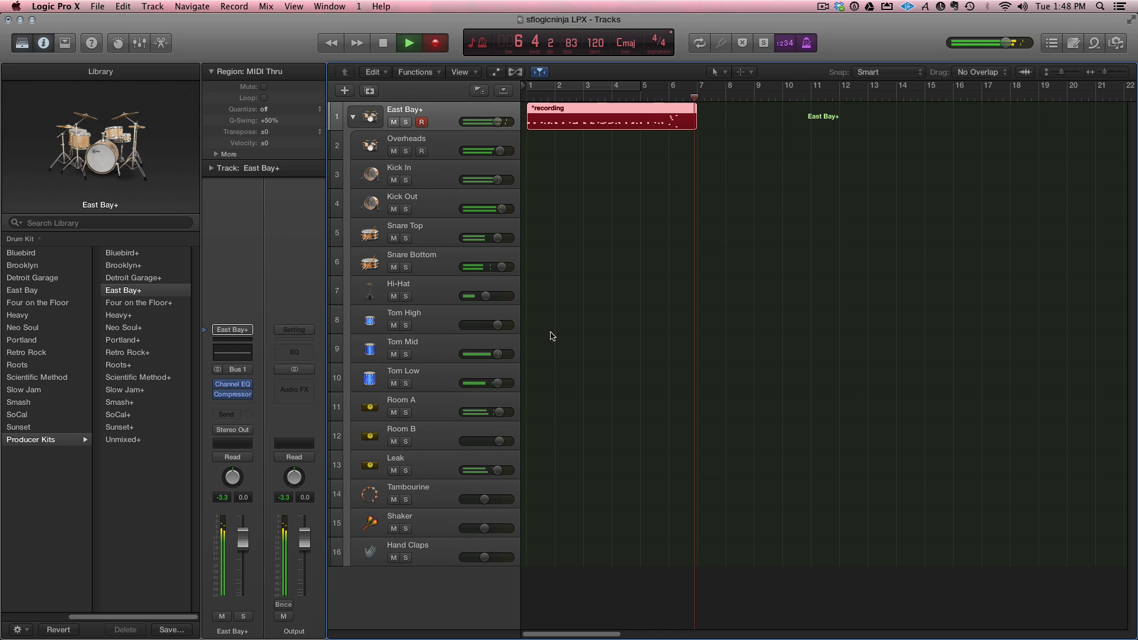
{"action": "key", "text": "space"}
{"action": "key", "text": "Return"}
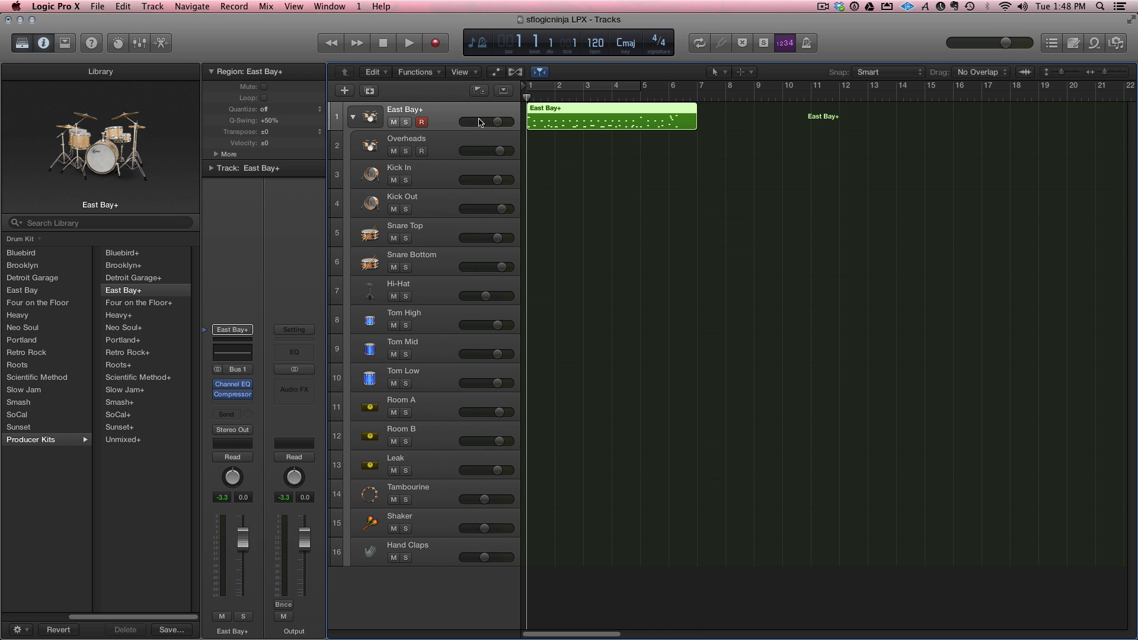
Step: Show the mixer with the East Bay+ stack's channel strips and collapse the stack
{"action": "key", "text": "x"}
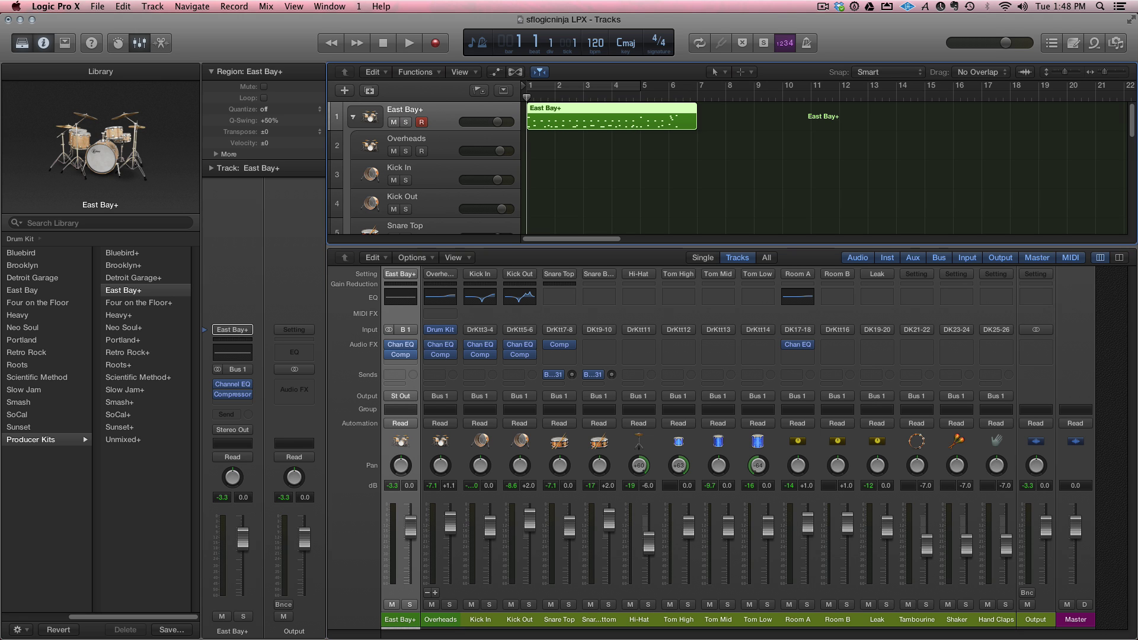
{"action": "left_click", "coordinate": [354, 117]}
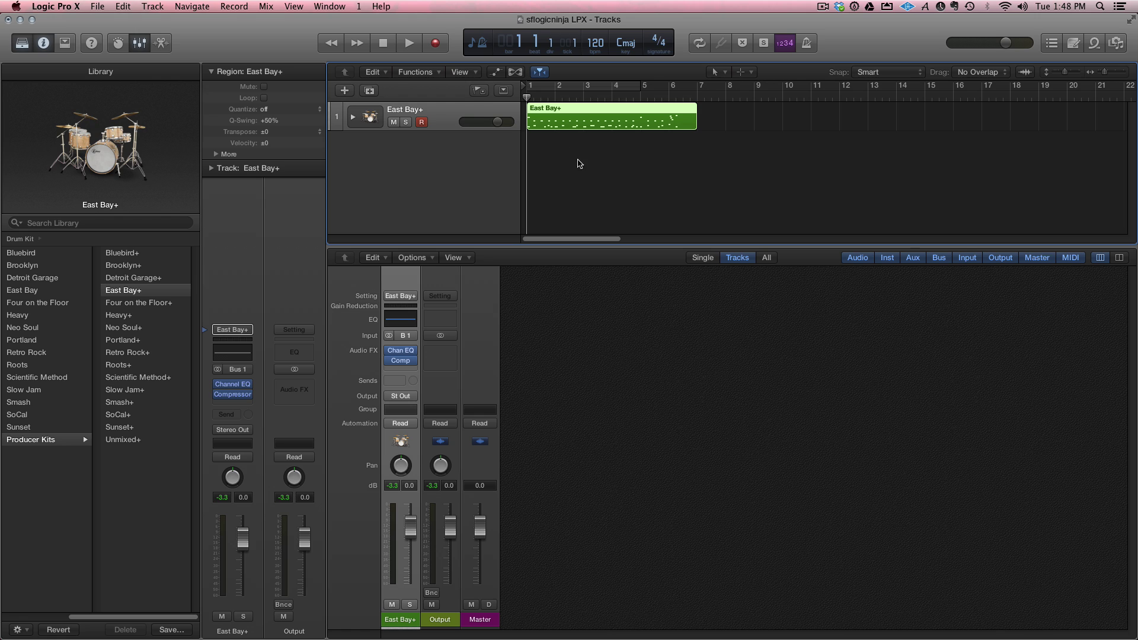
Step: Add a software instrument track below East Bay+ and load the Deep Ambient Stack patch from the Synthesizer Soundscape category
{"action": "double_click", "coordinate": [439, 190]}
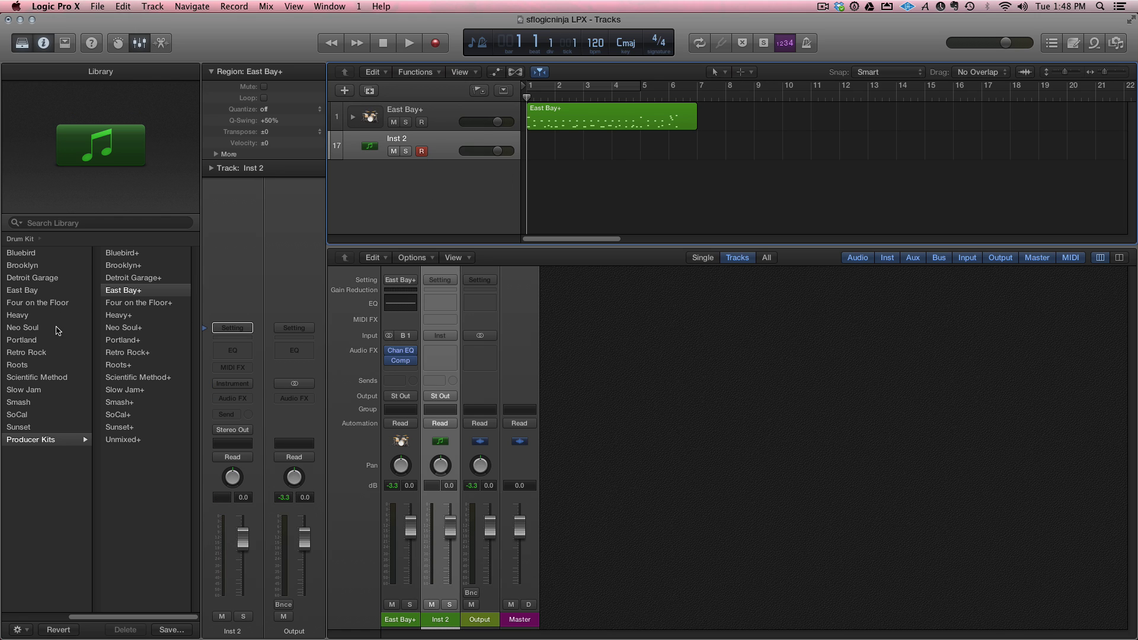
{"action": "left_click", "coordinate": [46, 353]}
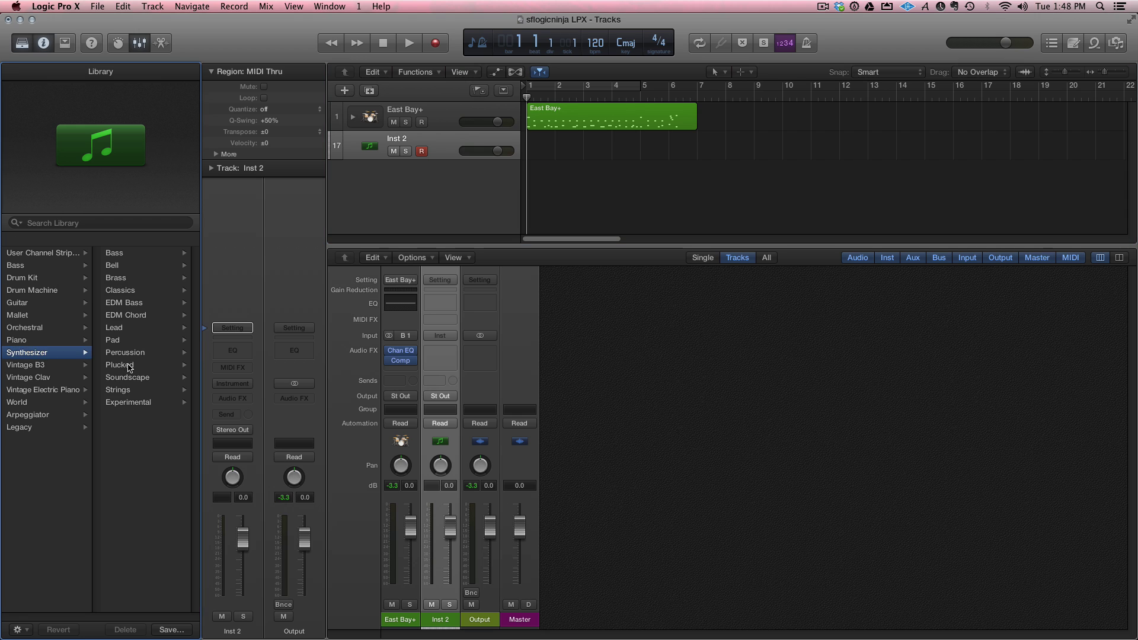
{"action": "left_click", "coordinate": [153, 403]}
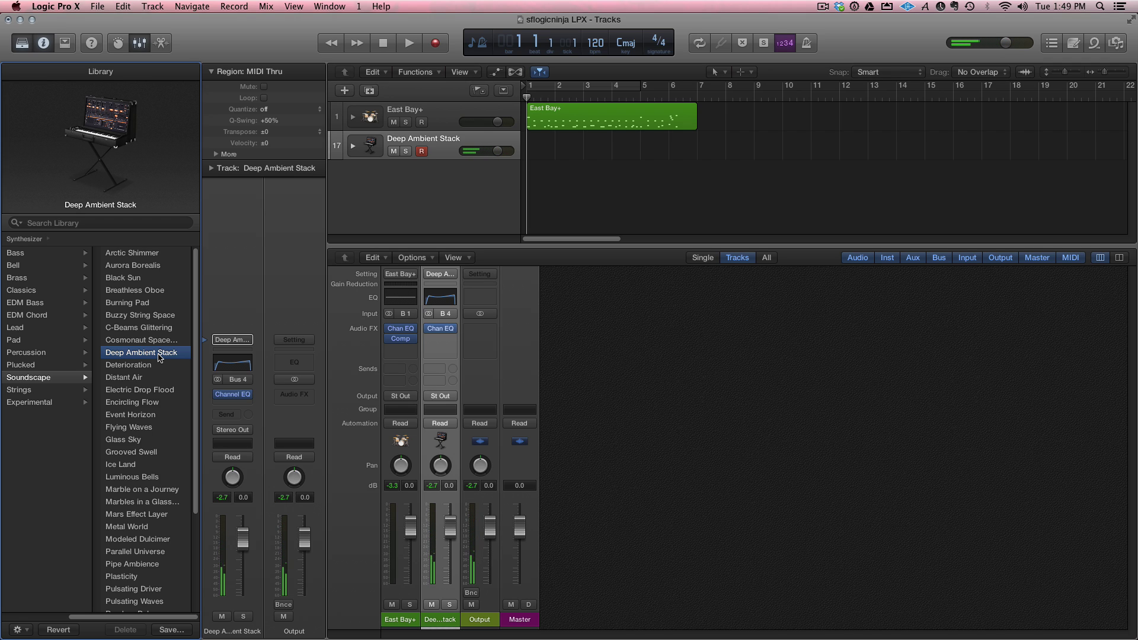
Step: Expand the Deep Ambient Stack and, with the mixer hidden, flatten it into individual tracks
{"action": "left_click", "coordinate": [353, 151]}
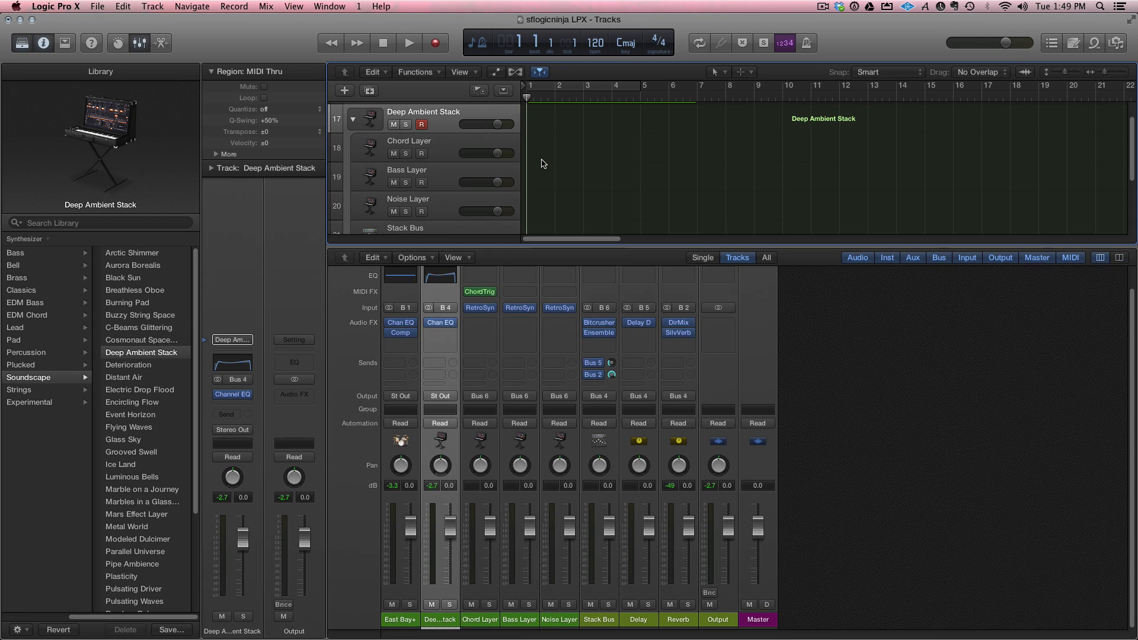
{"action": "key", "text": "x"}
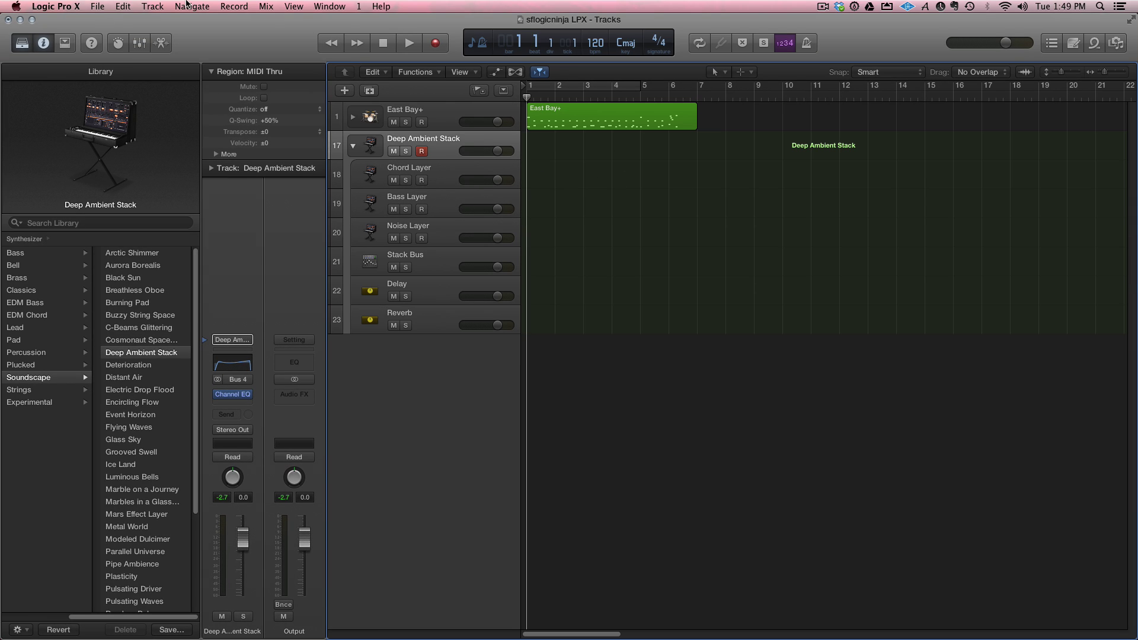
{"action": "left_click", "coordinate": [151, 6]}
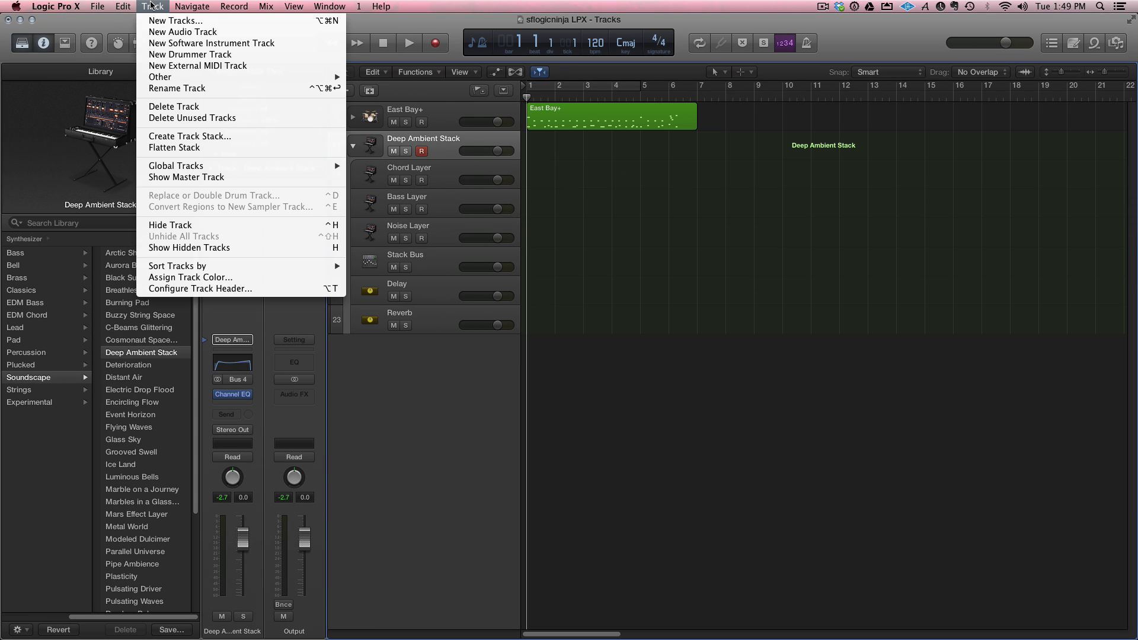
{"action": "left_click", "coordinate": [174, 147]}
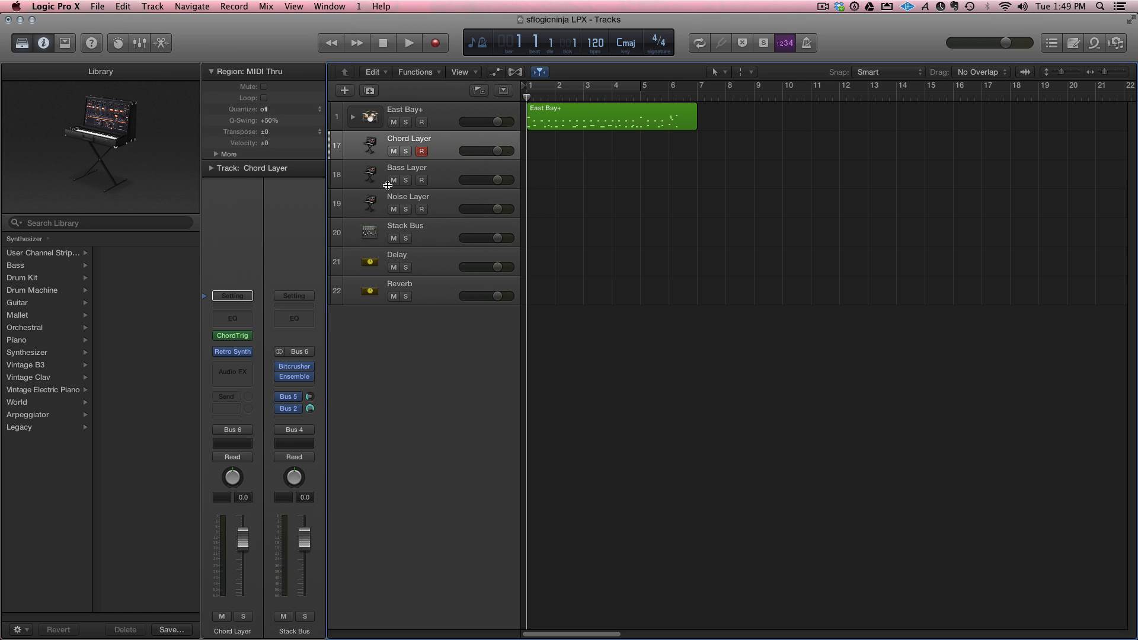
Step: Select the six tracks from Chord Layer through Reverb and group them in a Summing Stack
{"action": "left_click", "coordinate": [377, 181]}
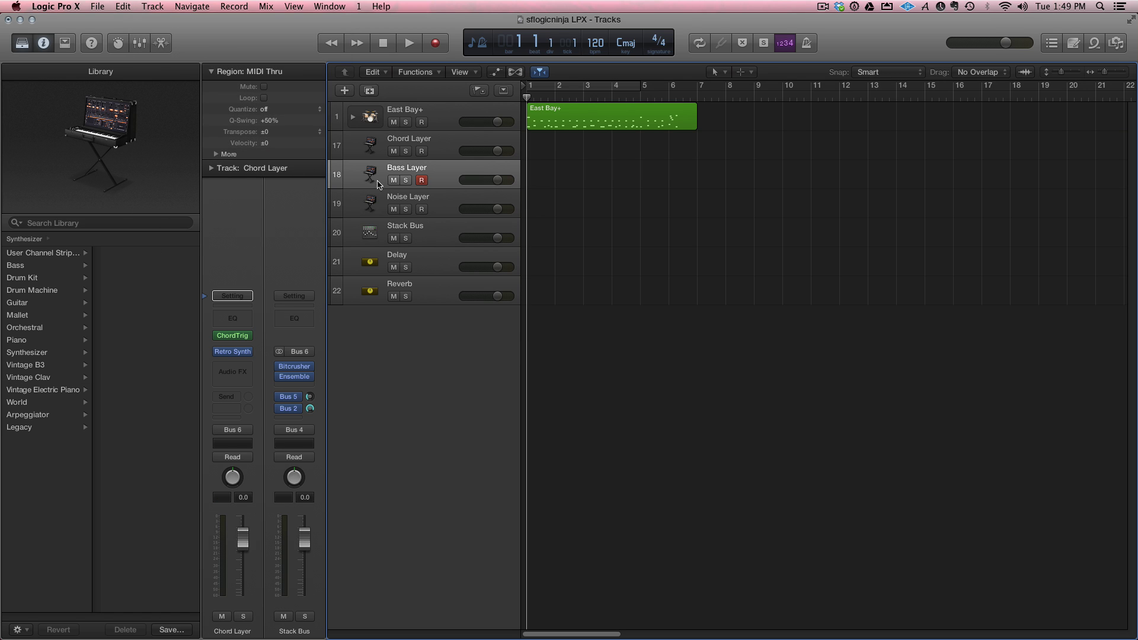
{"action": "left_click", "coordinate": [363, 235], "text": "shift"}
{"action": "left_click", "coordinate": [363, 266], "text": "shift"}
{"action": "left_click", "coordinate": [364, 287], "text": "shift"}
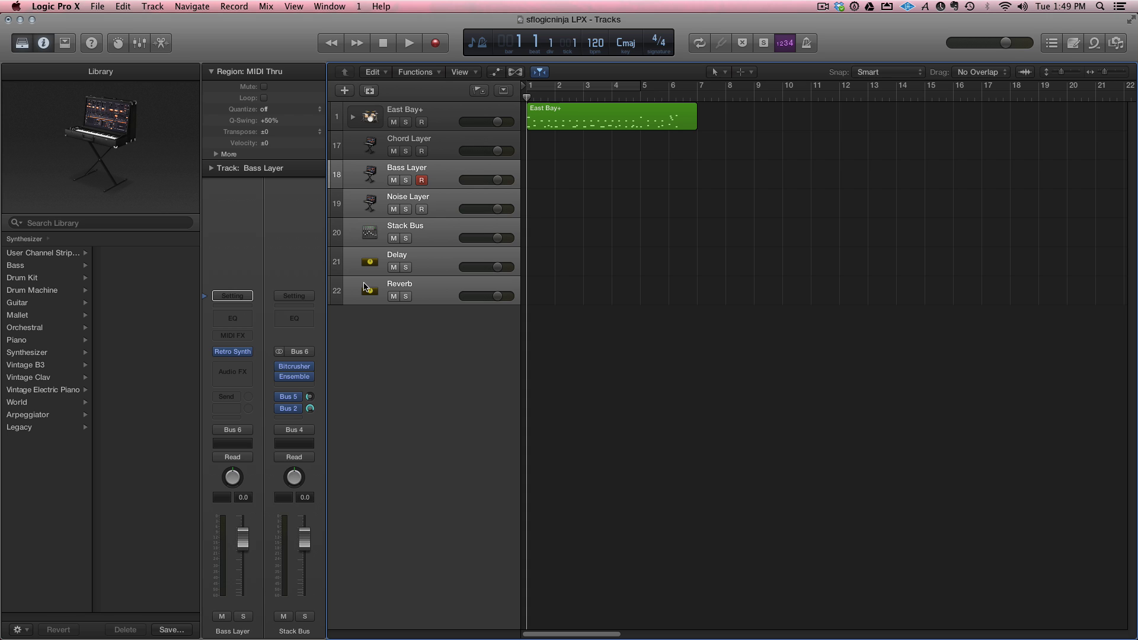
{"action": "left_click", "coordinate": [368, 143], "text": "shift"}
{"action": "left_click", "coordinate": [332, 145]}
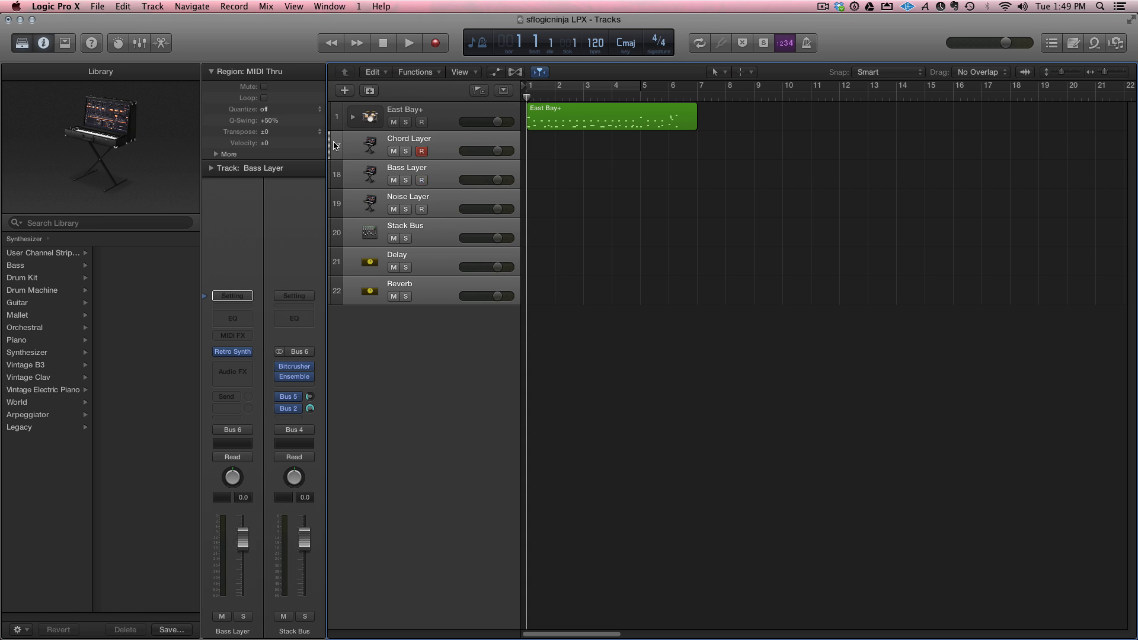
{"action": "left_click_drag", "start_coordinate": [358, 169], "coordinate": [364, 286]}
{"action": "left_click", "coordinate": [149, 6]}
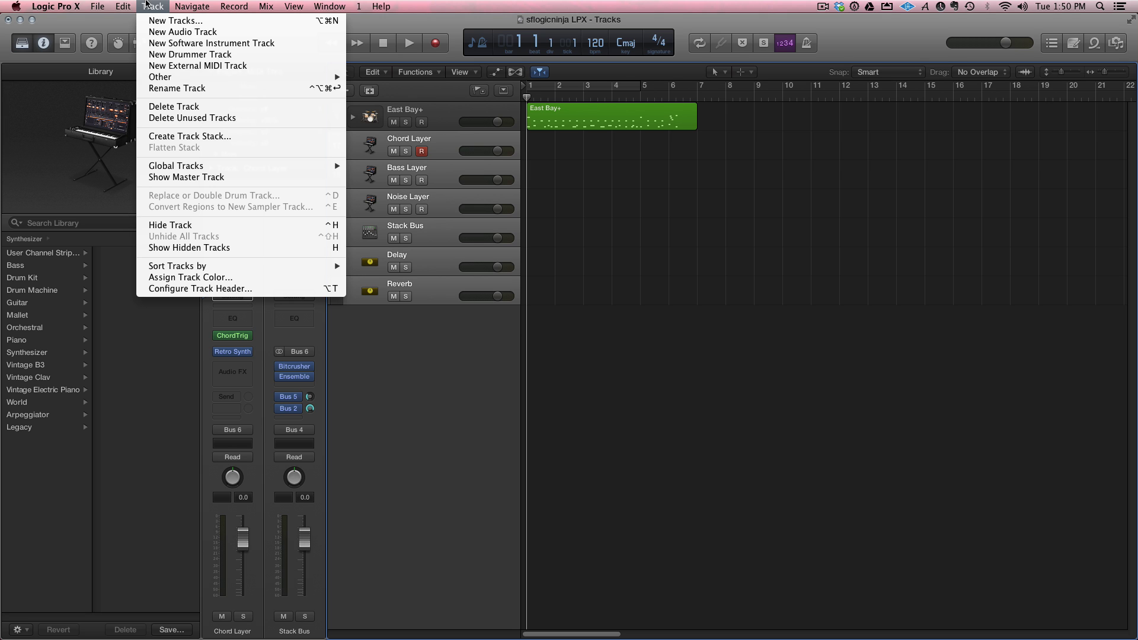
{"action": "left_click", "coordinate": [177, 137]}
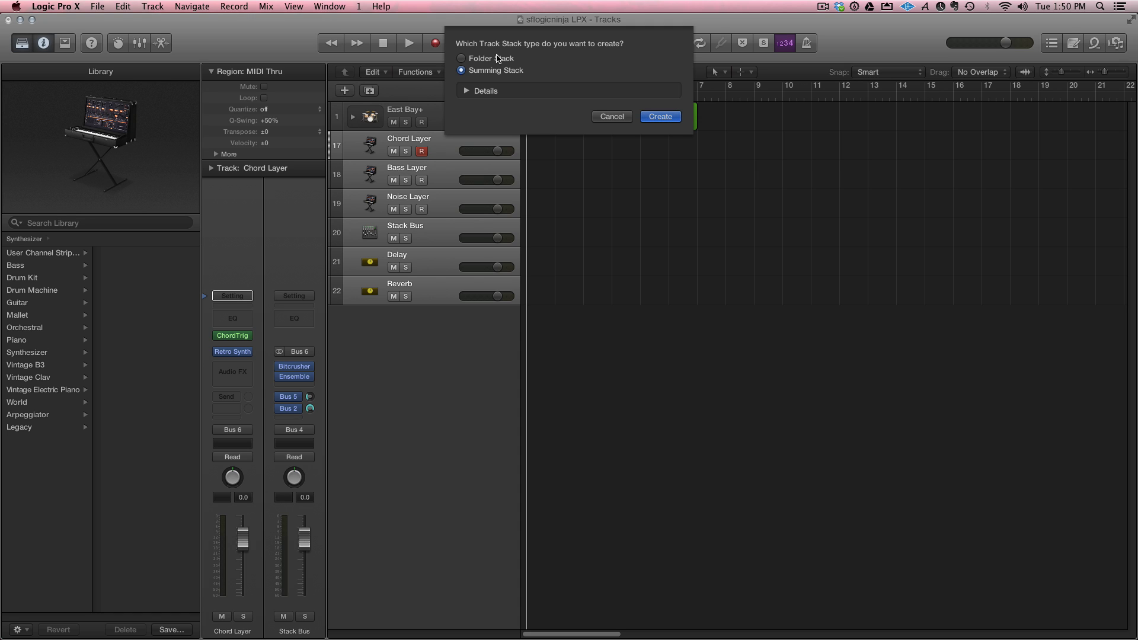
{"action": "left_click", "coordinate": [660, 117]}
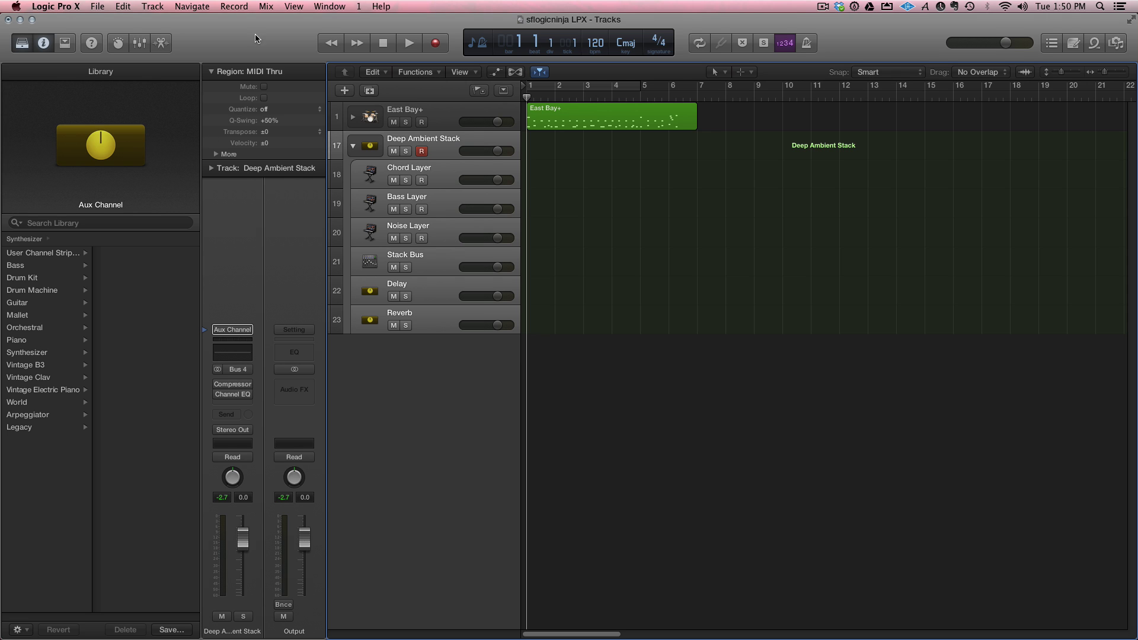
{"action": "left_click_drag", "start_coordinate": [449, 141], "coordinate": [456, 244]}
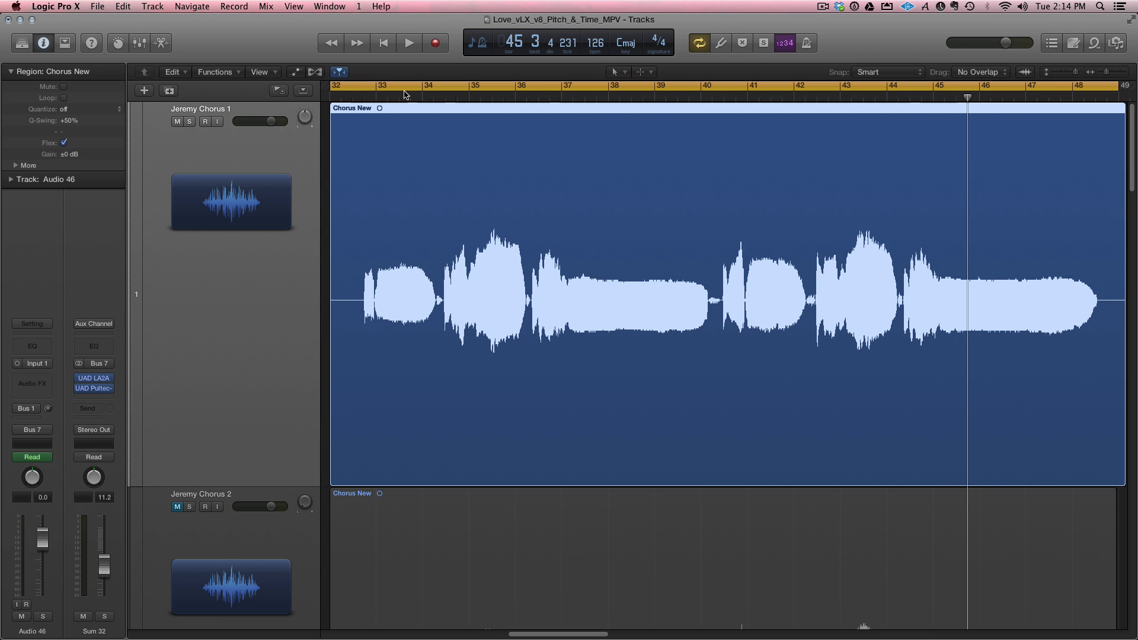
Step: Enable Flex editing and set the first chorus vocal track's mode to Flex Pitch
{"action": "left_click", "coordinate": [315, 72]}
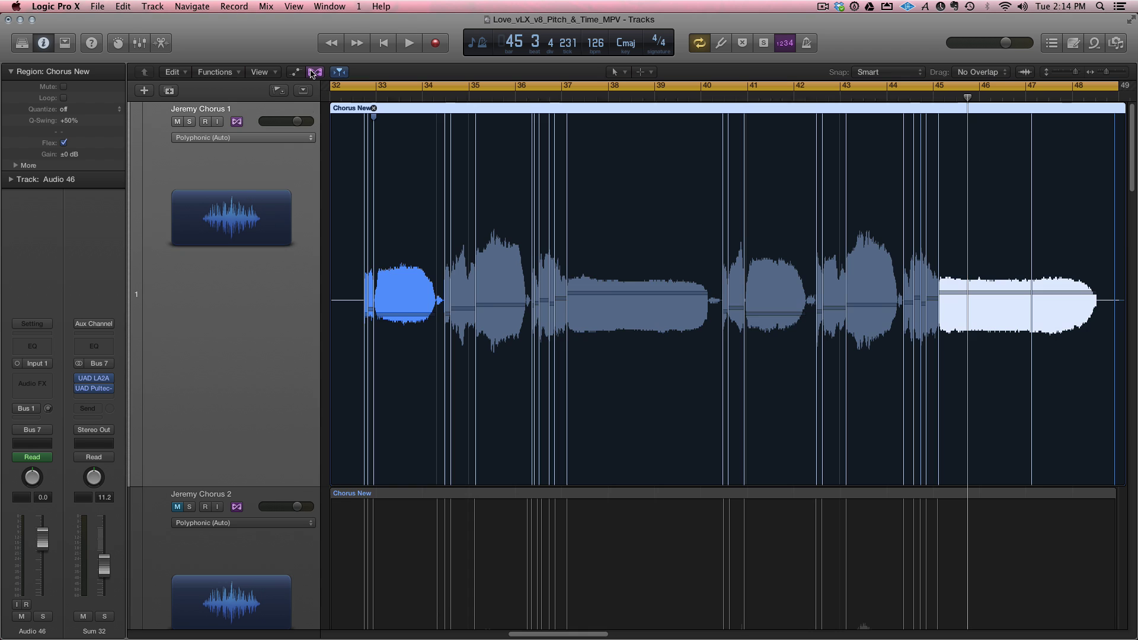
{"action": "left_click", "coordinate": [290, 139]}
{"action": "left_click", "coordinate": [246, 139]}
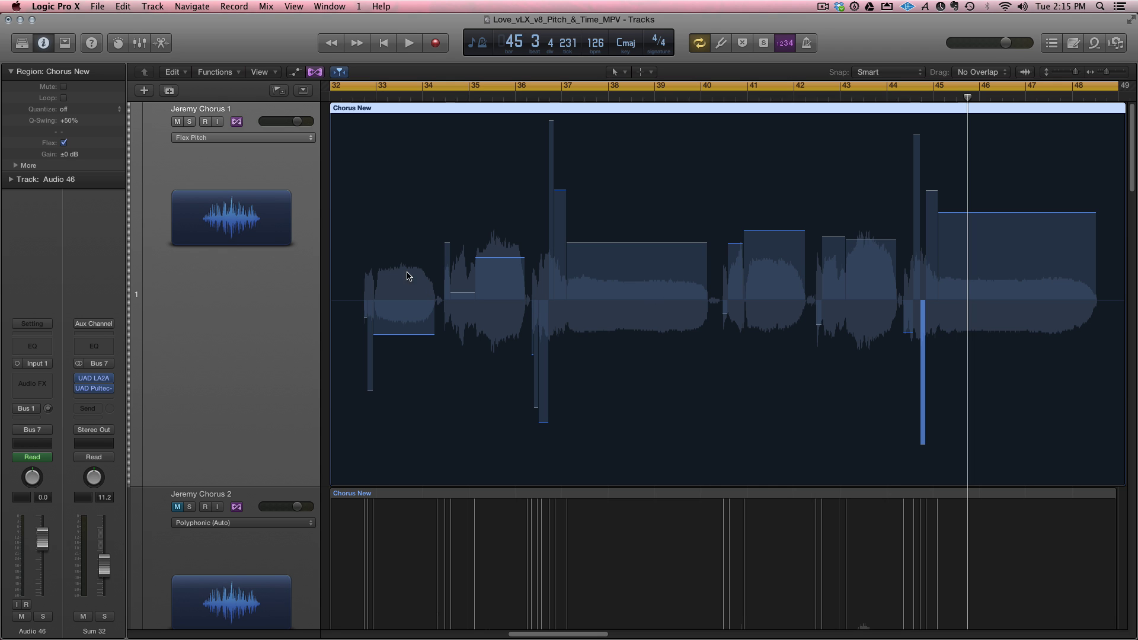
Step: Select all Flex Pitch notes in the Chorus New region, pull their pitch offsets to the center line, and play the track soloed
{"action": "left_click_drag", "start_coordinate": [358, 228], "coordinate": [1089, 316]}
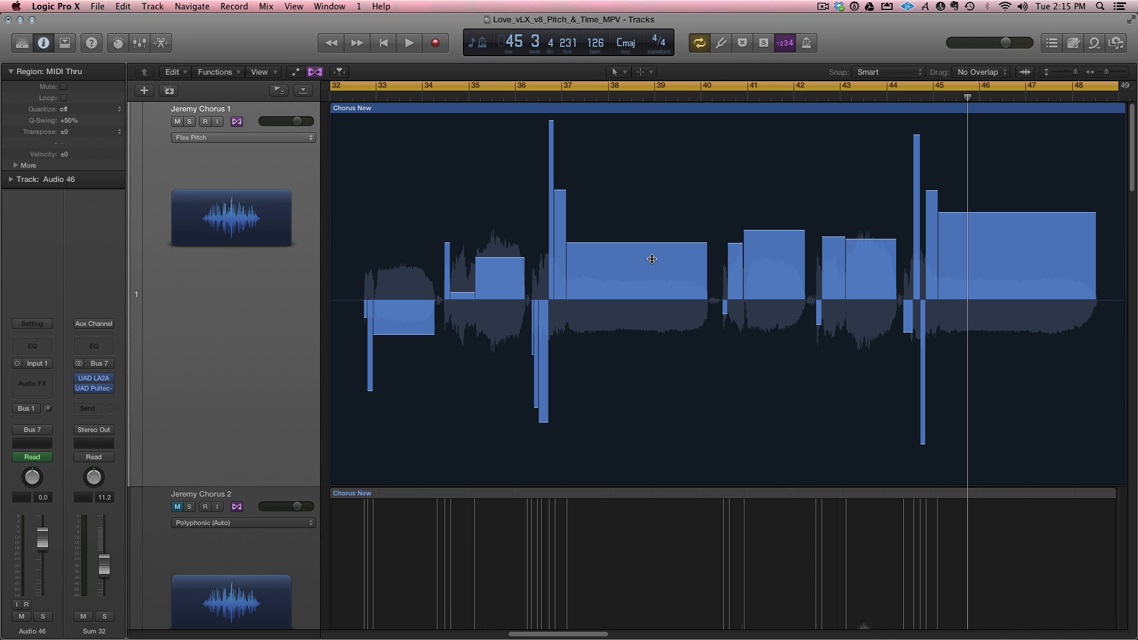
{"action": "left_click_drag", "start_coordinate": [651, 255], "coordinate": [651, 315]}
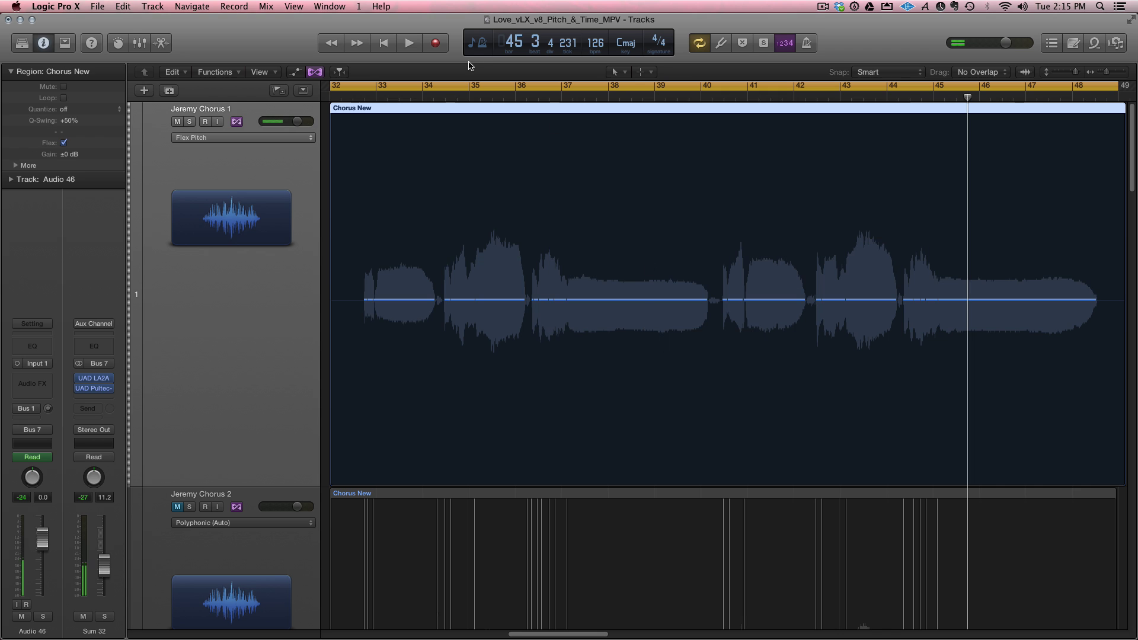
{"action": "key", "text": "ctrl+s"}
{"action": "key", "text": "space"}
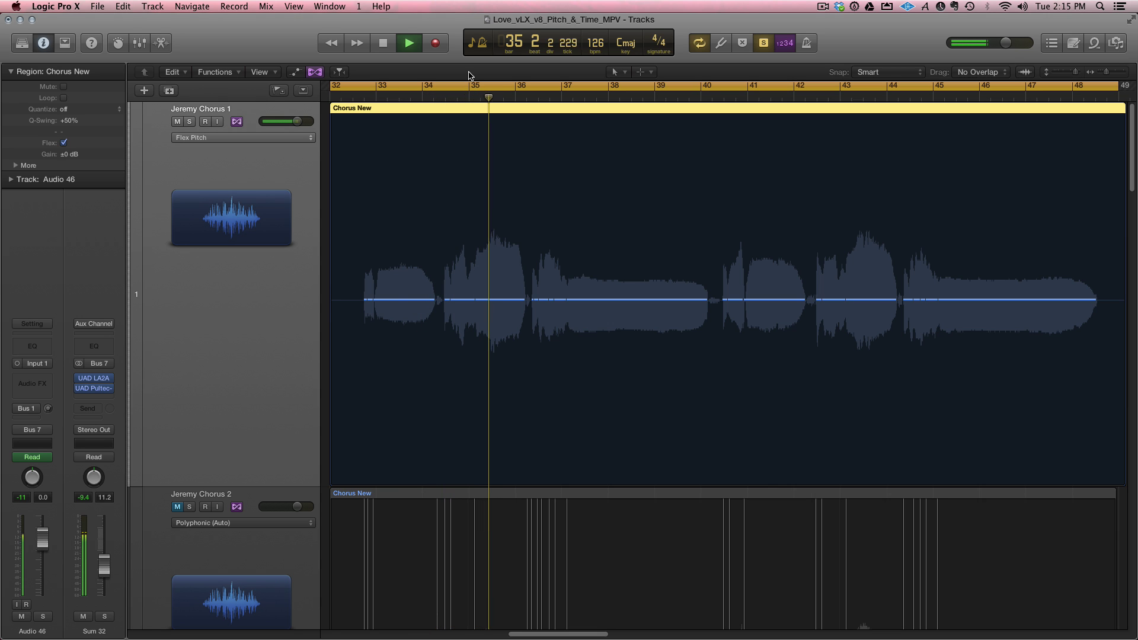
{"action": "key", "text": "space"}
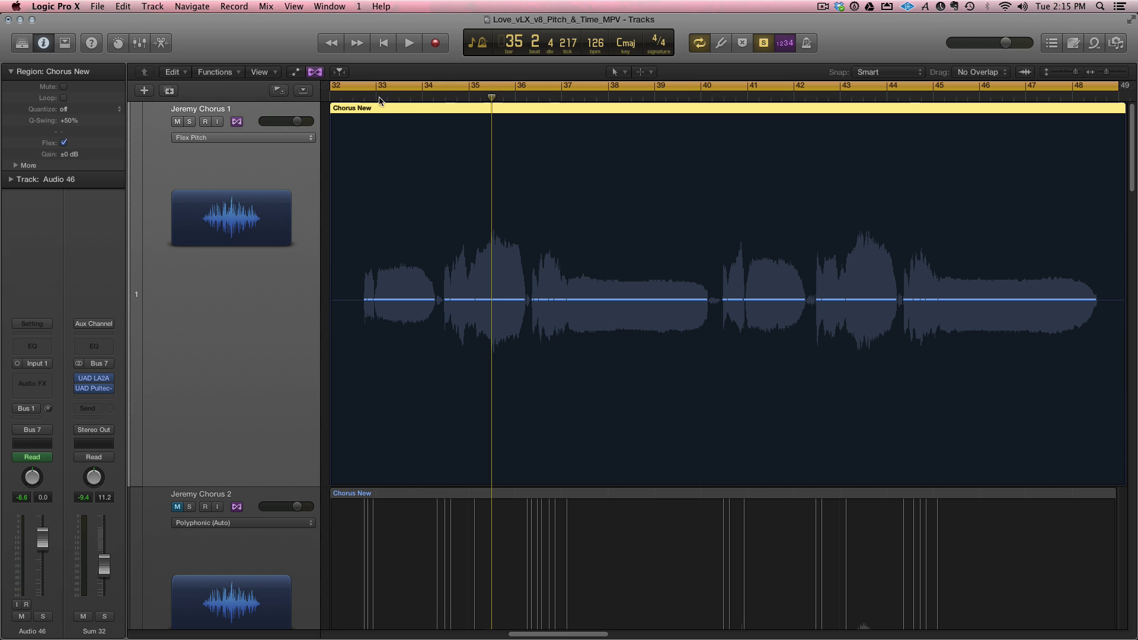
Step: Open the Chorus New region in the track editor and bring all its Flex Pitch notes into view
{"action": "double_click", "coordinate": [515, 110]}
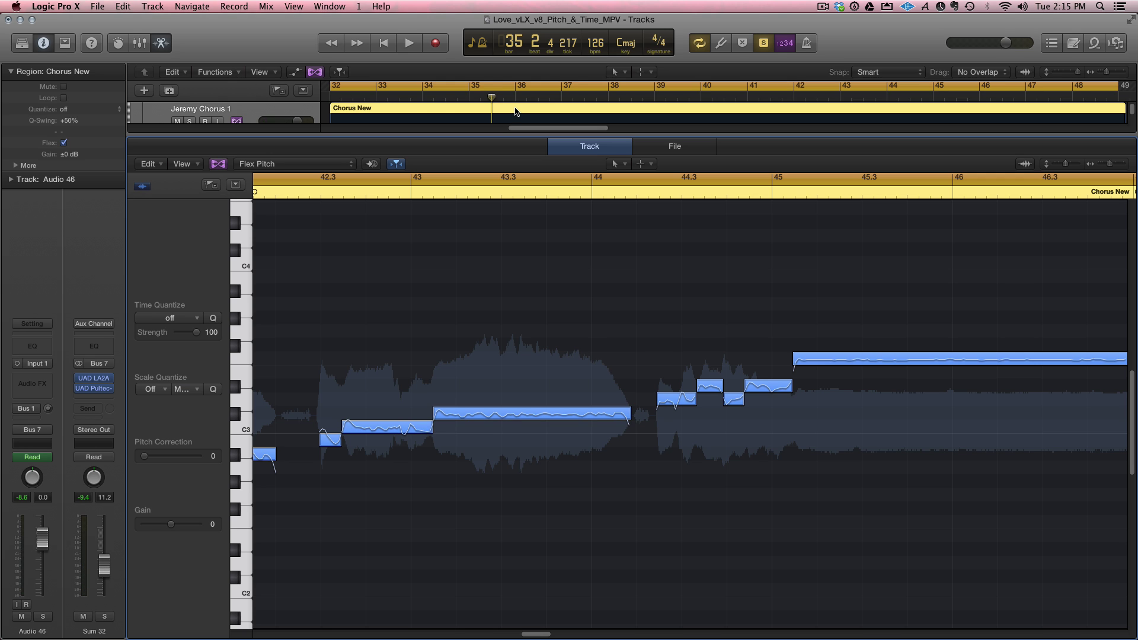
{"action": "mouse_move", "coordinate": [572, 429]}
{"action": "key", "text": "super+Left"}
{"action": "key", "text": "super+Left"}
{"action": "key", "text": "super+Left"}
{"action": "key", "text": "super+Left"}
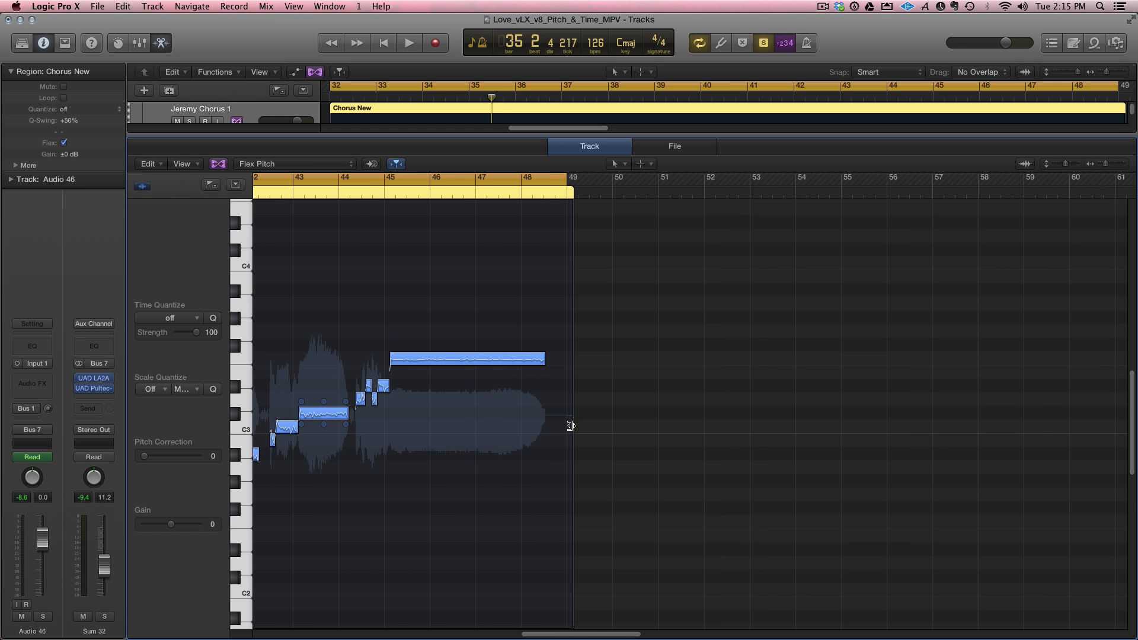
{"action": "left_click_drag", "start_coordinate": [597, 634], "coordinate": [519, 637]}
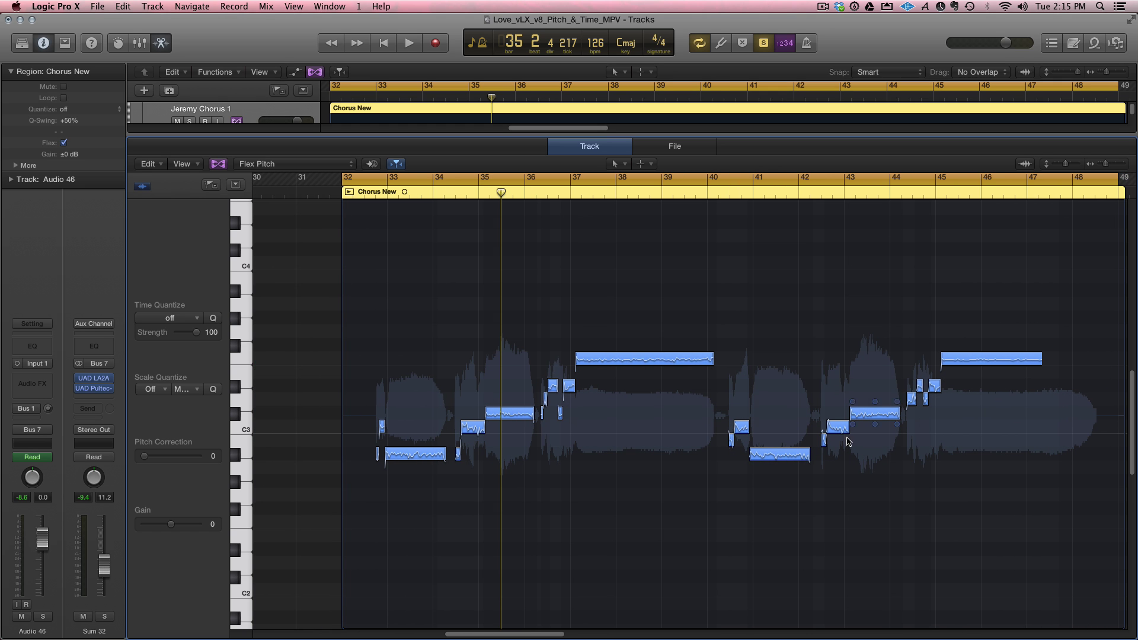
Step: Widen the track editor's parameter area and select the Flex Pitch notes in the Chorus New region
{"action": "mouse_move", "coordinate": [661, 352]}
{"action": "left_click_drag", "start_coordinate": [252, 196], "coordinate": [364, 196]}
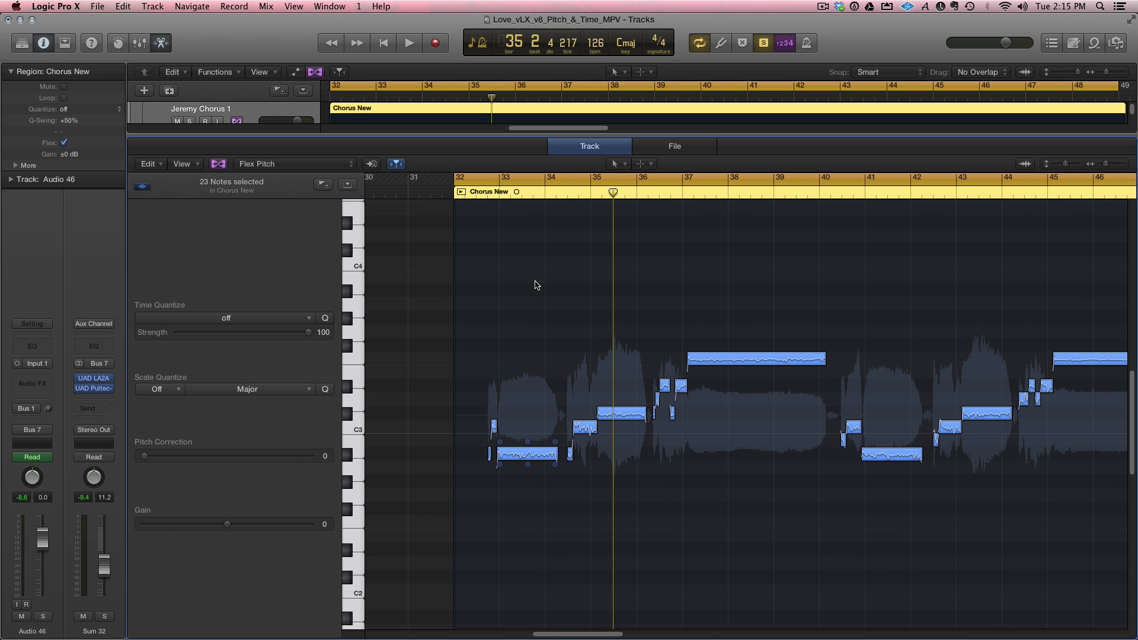
{"action": "left_click_drag", "start_coordinate": [478, 285], "coordinate": [819, 480]}
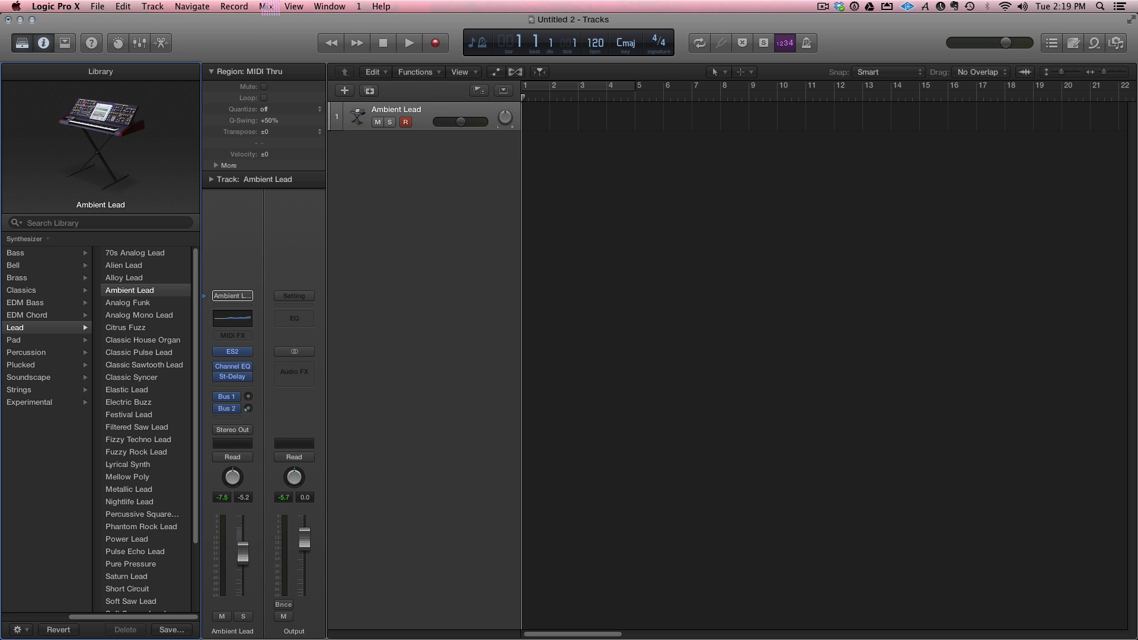
Step: Show the Smart Controls for the Ambient Lead track, raise the Attack and try out the Cutoff knob
{"action": "left_click", "coordinate": [294, 6]}
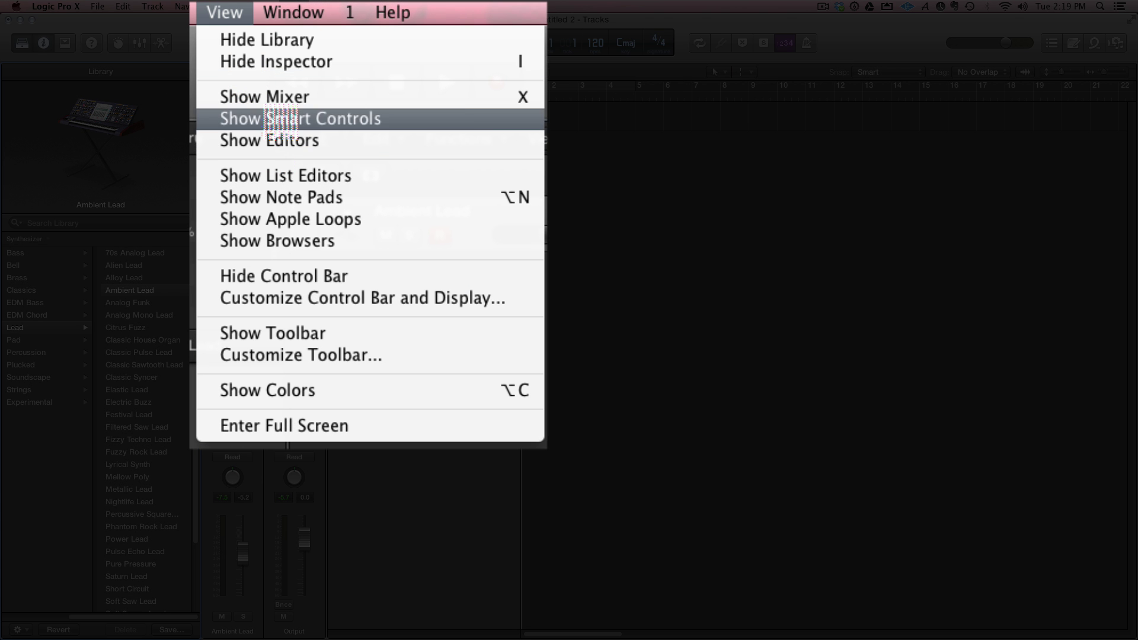
{"action": "left_click", "coordinate": [313, 60]}
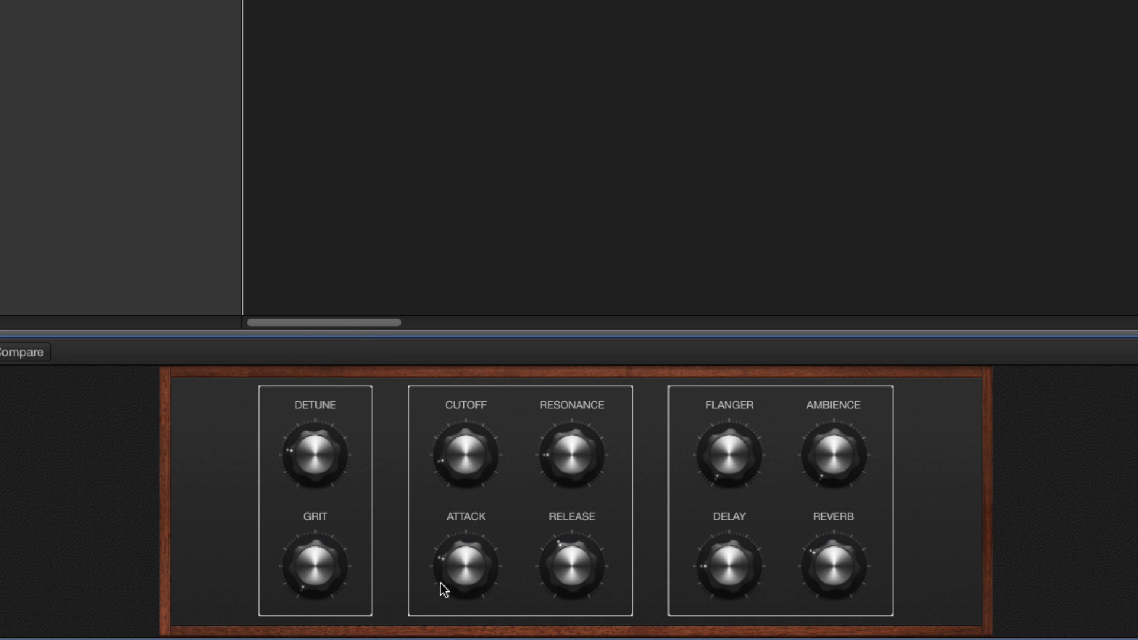
{"action": "left_click_drag", "start_coordinate": [440, 583], "coordinate": [464, 491]}
{"action": "left_click_drag", "start_coordinate": [469, 457], "coordinate": [470, 349]}
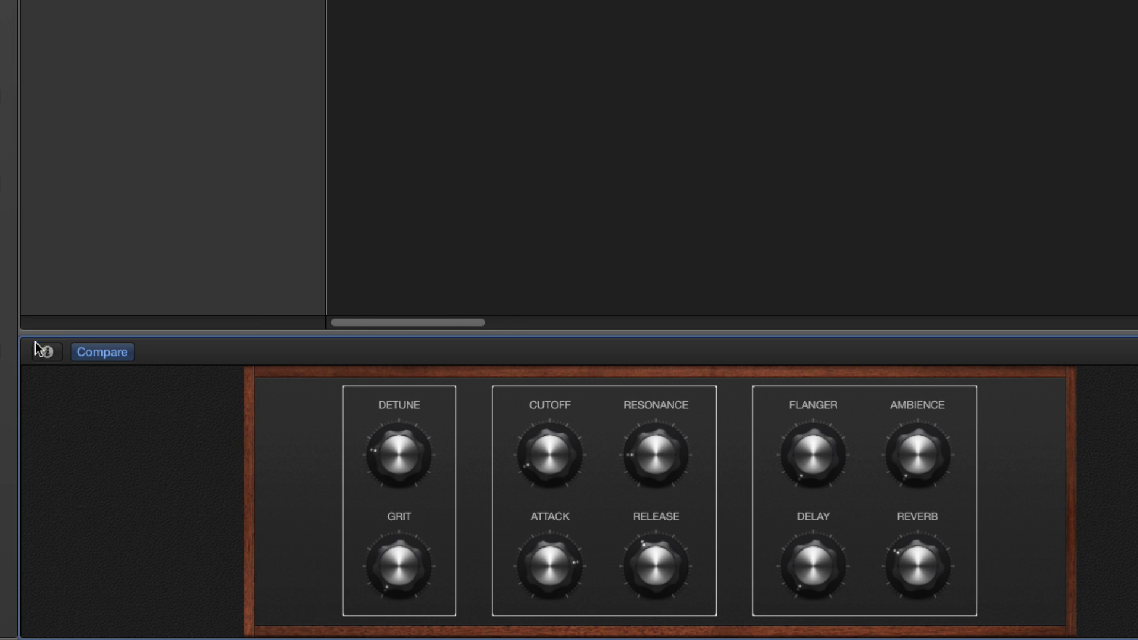
Step: Open the Smart Controls inspector, enlarge its pane, and examine the mapping options for the Delay knob's Left Mix and Right Mix parameters
{"action": "left_click", "coordinate": [38, 350]}
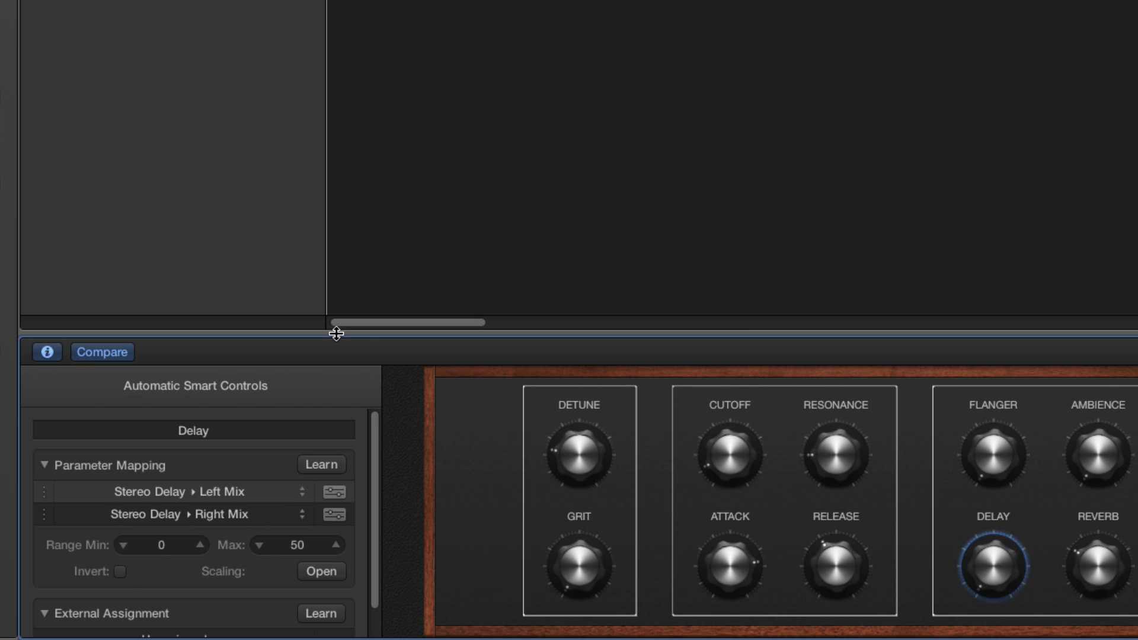
{"action": "left_click_drag", "start_coordinate": [338, 328], "coordinate": [368, 101]}
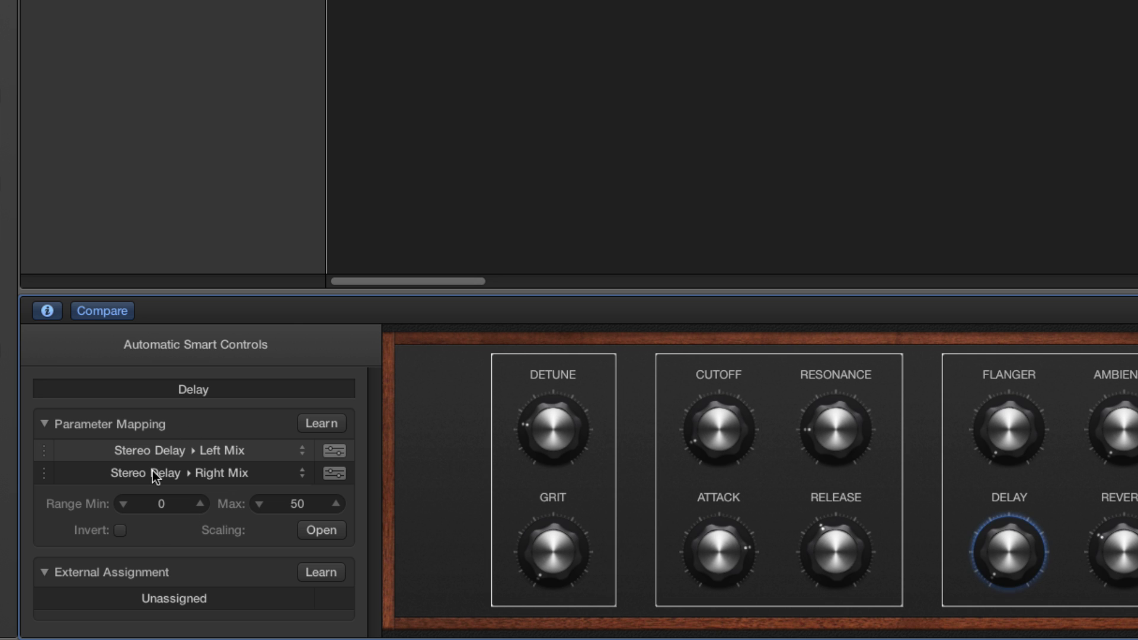
{"action": "right_click", "coordinate": [261, 453]}
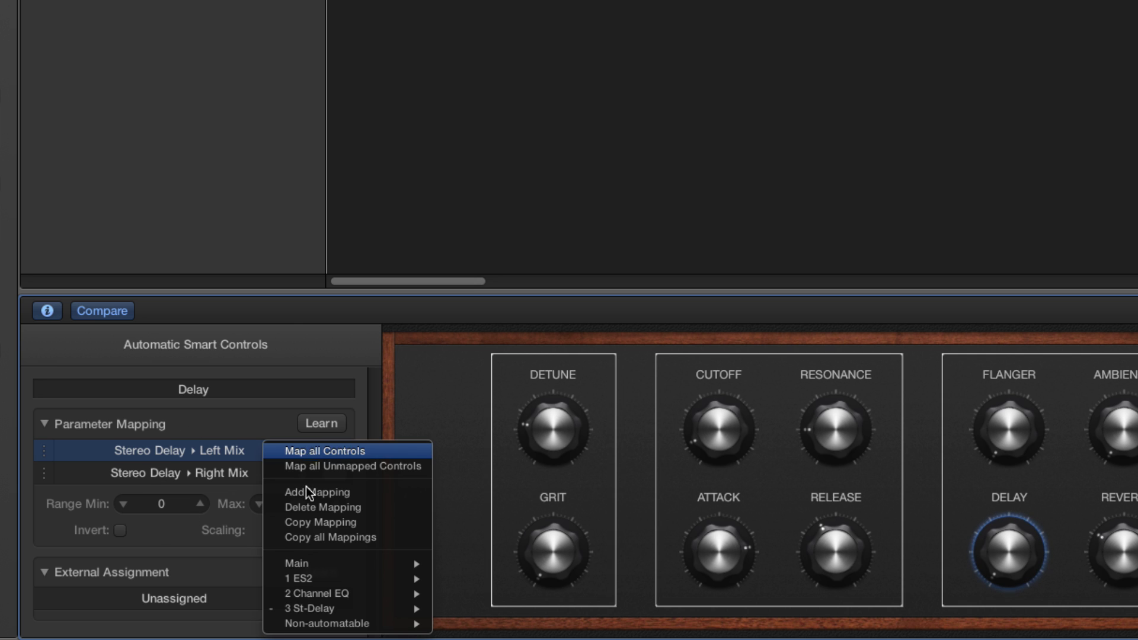
{"action": "right_click", "coordinate": [73, 473]}
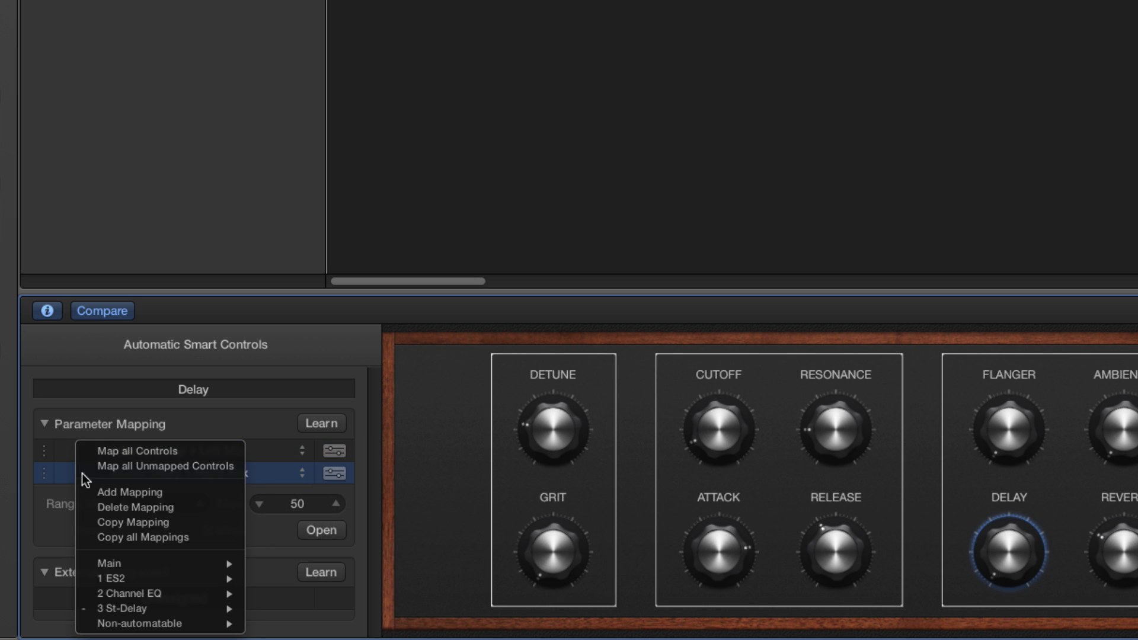
{"action": "left_click", "coordinate": [283, 471]}
{"action": "right_click", "coordinate": [283, 470]}
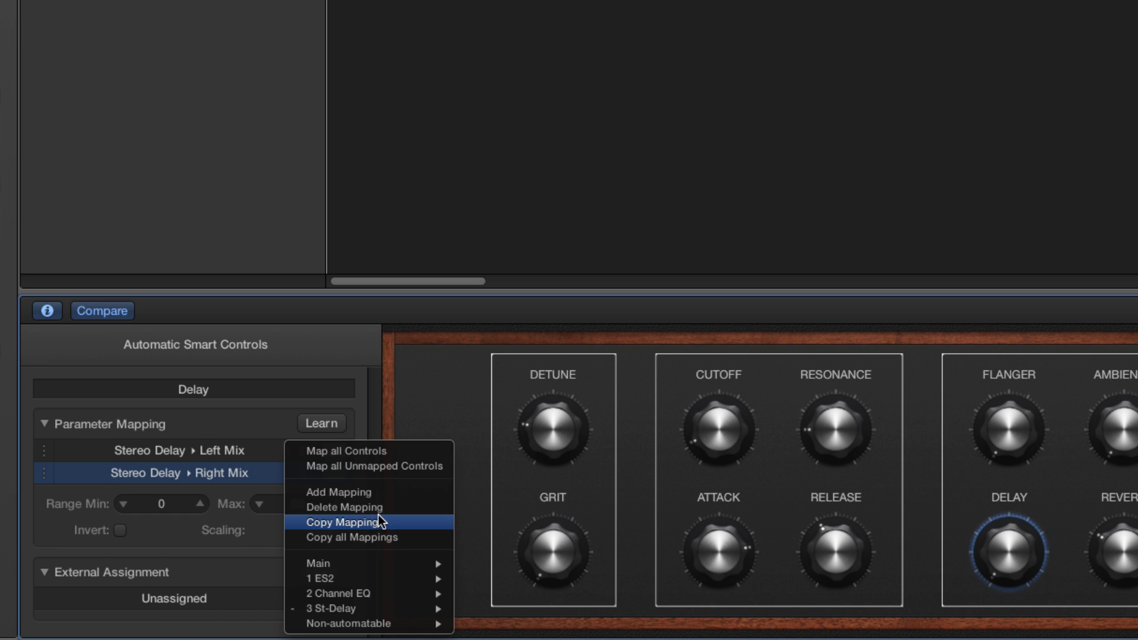
{"action": "left_click", "coordinate": [53, 492]}
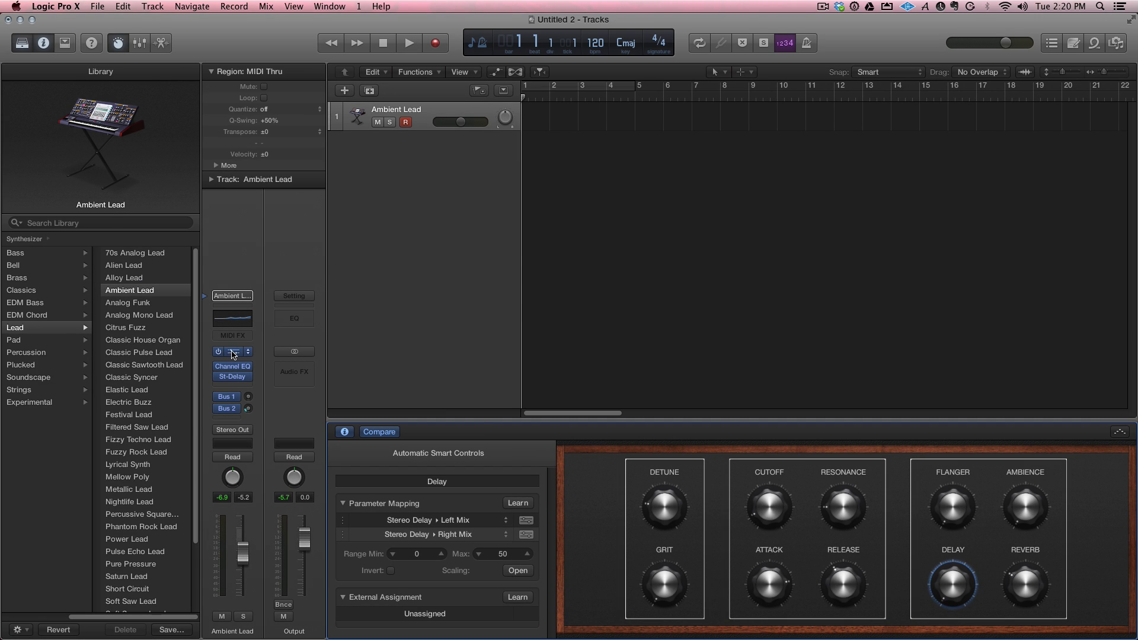
Step: Open the ES2 and use Learn to map its filter cutoff to the Cutoff Smart Control, including an external controller assignment
{"action": "left_click", "coordinate": [232, 351]}
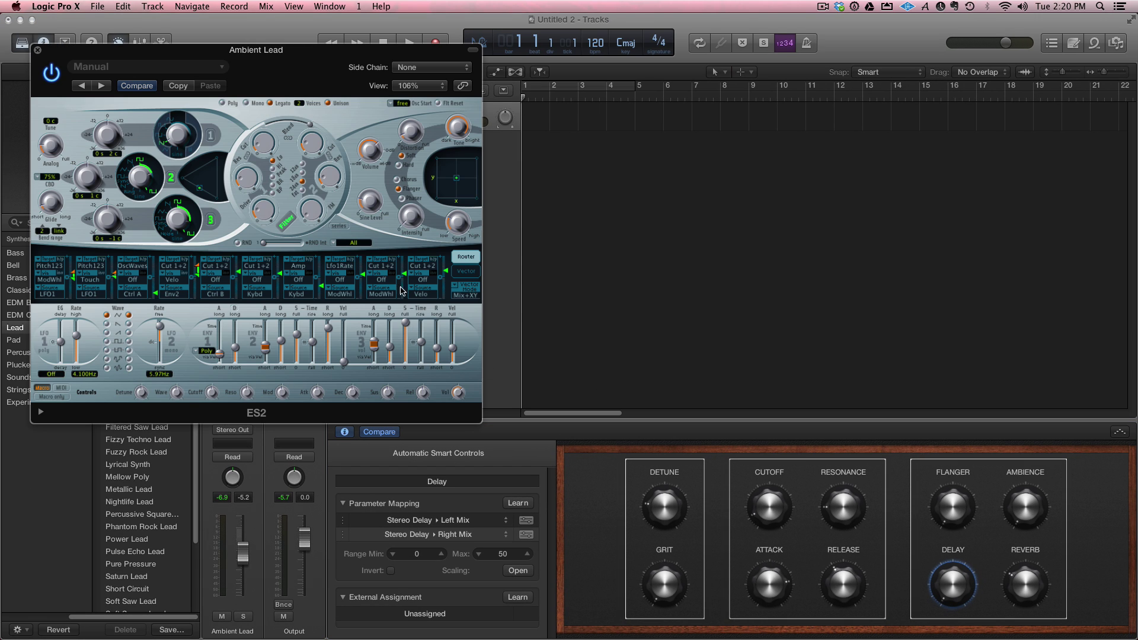
{"action": "left_click", "coordinate": [761, 509]}
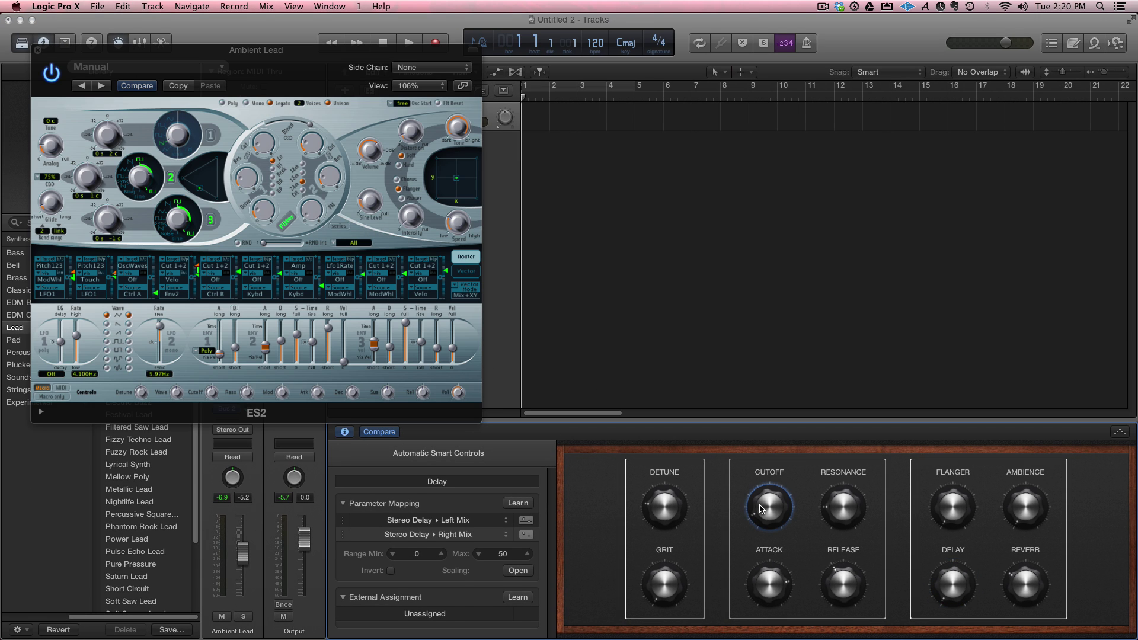
{"action": "left_click", "coordinate": [517, 505]}
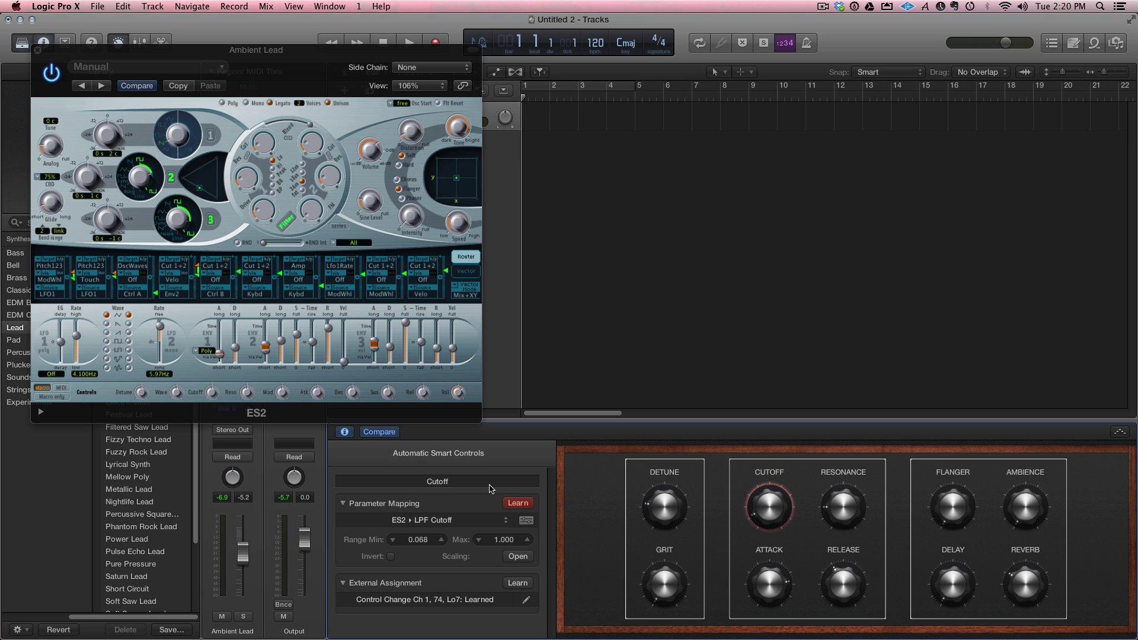
{"action": "left_click", "coordinate": [311, 140]}
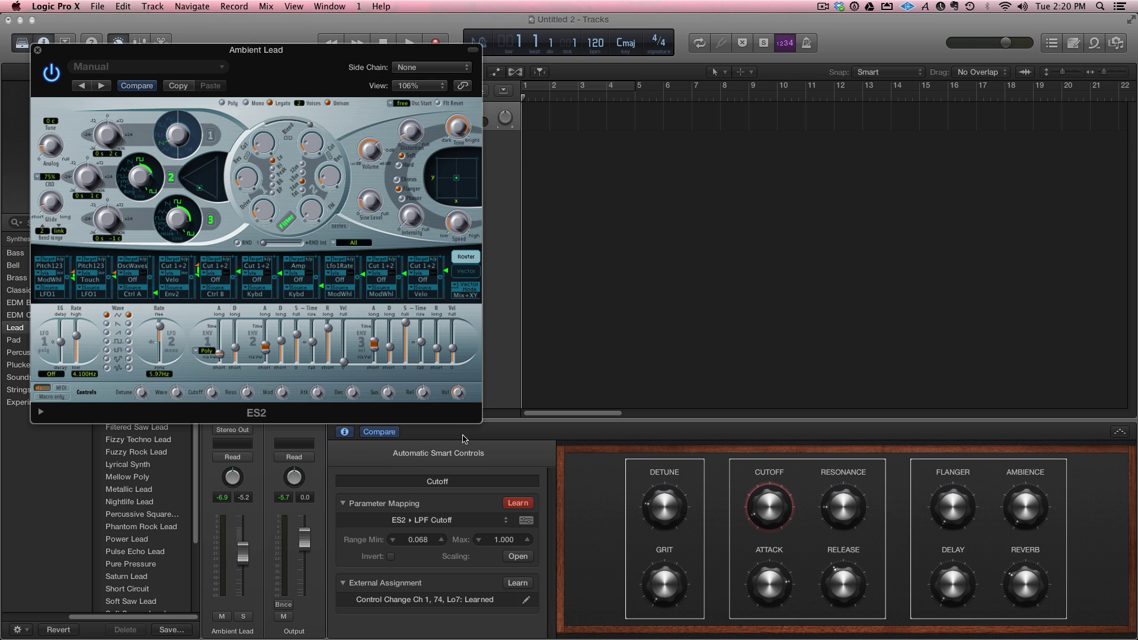
{"action": "left_click_drag", "start_coordinate": [781, 521], "coordinate": [777, 557]}
{"action": "left_click", "coordinate": [516, 505]}
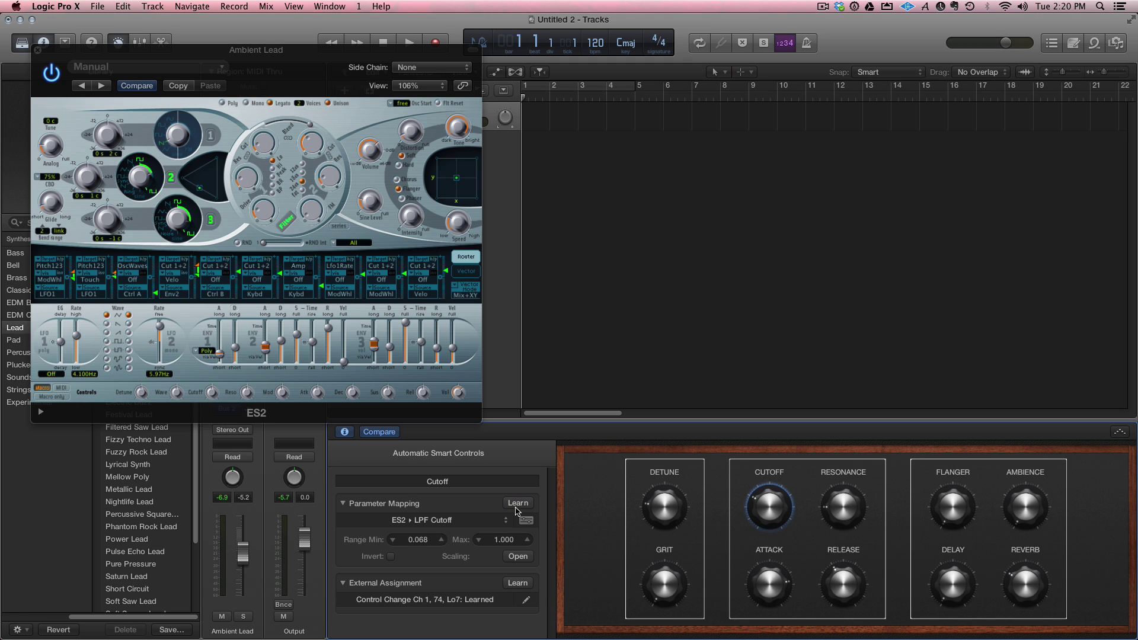
{"action": "left_click", "coordinate": [524, 584]}
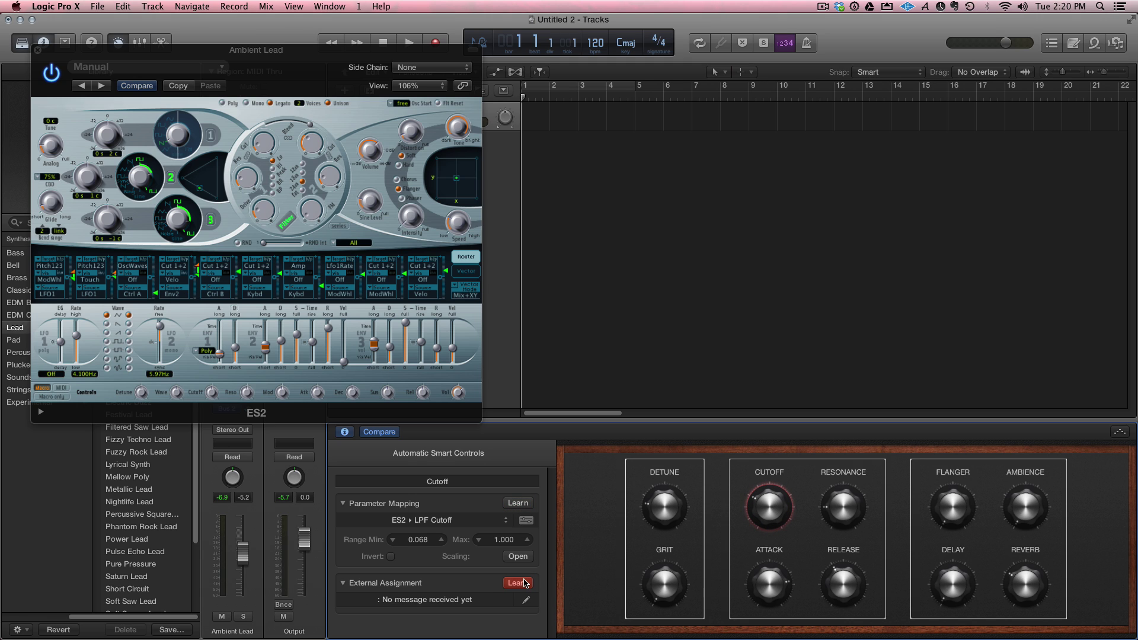
{"action": "left_click", "coordinate": [524, 584]}
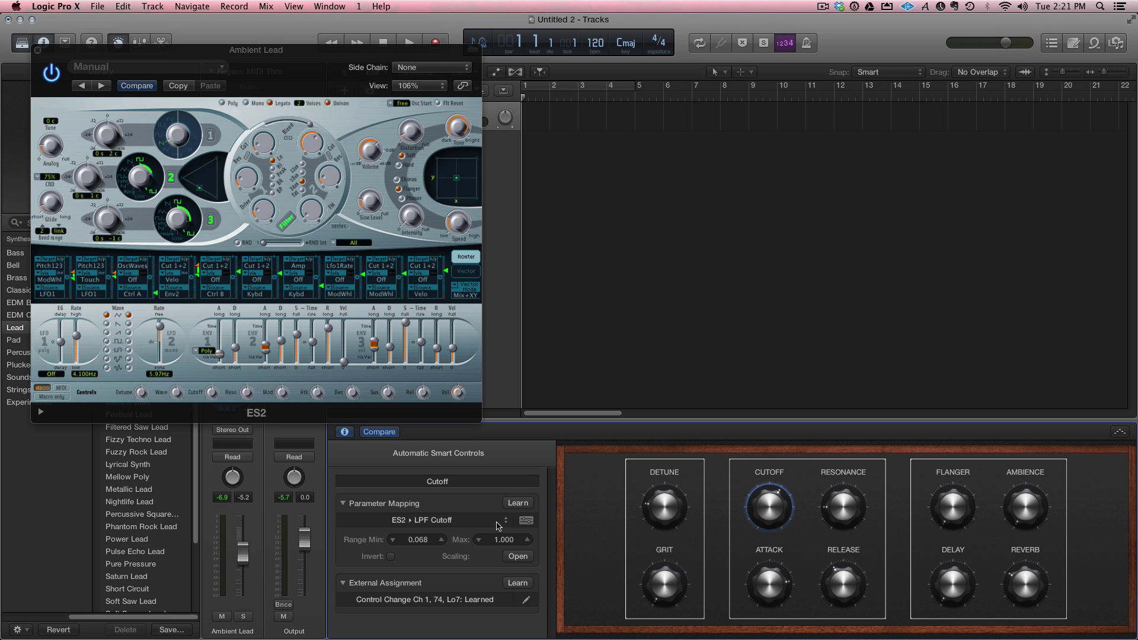
Step: View the scaling graph of the Cutoff mapping, then close it and the ES2 window
{"action": "left_click", "coordinate": [512, 557]}
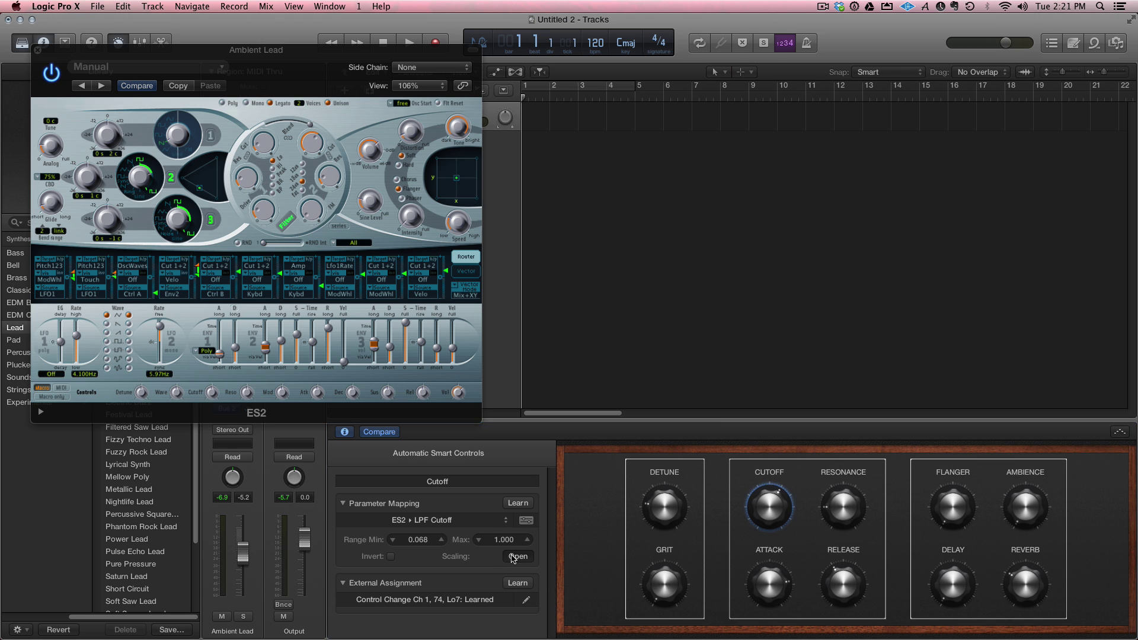
{"action": "left_click", "coordinate": [354, 170]}
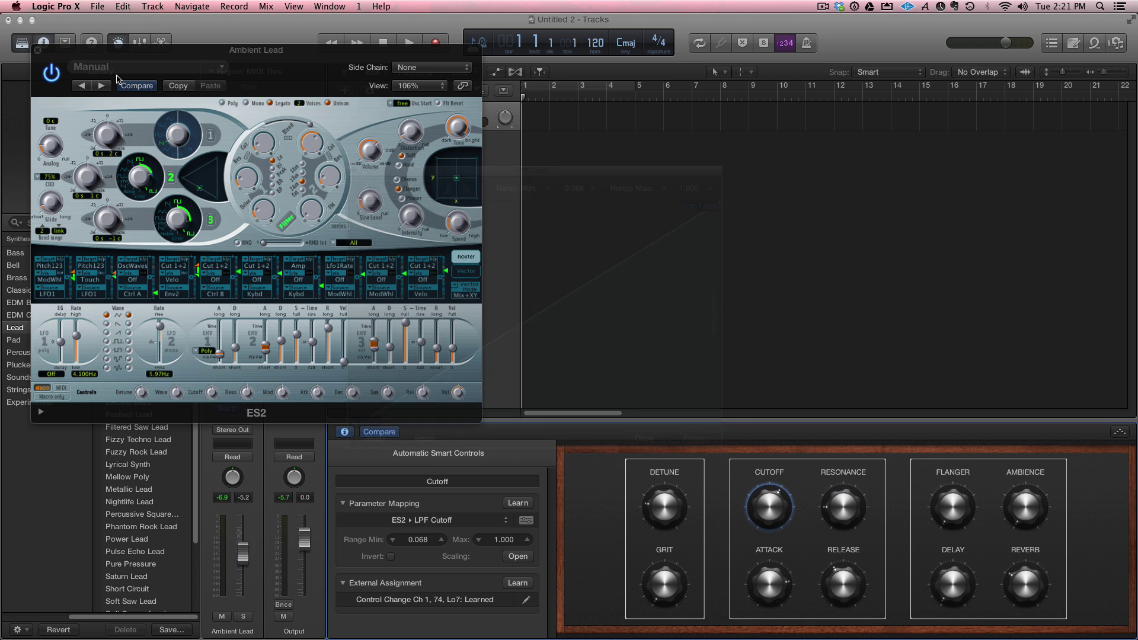
{"action": "left_click", "coordinate": [39, 51]}
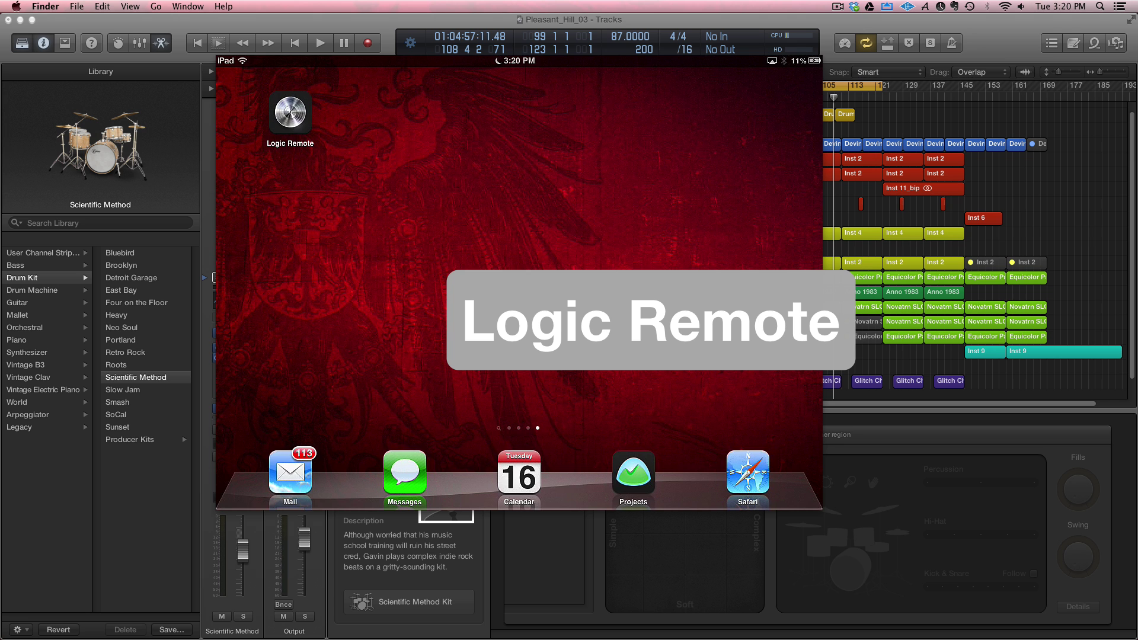
Step: Launch Logic Remote on the mirrored iPad, choose the listed Mac, and accept the connection request in Logic Pro X
{"action": "left_click", "coordinate": [291, 113]}
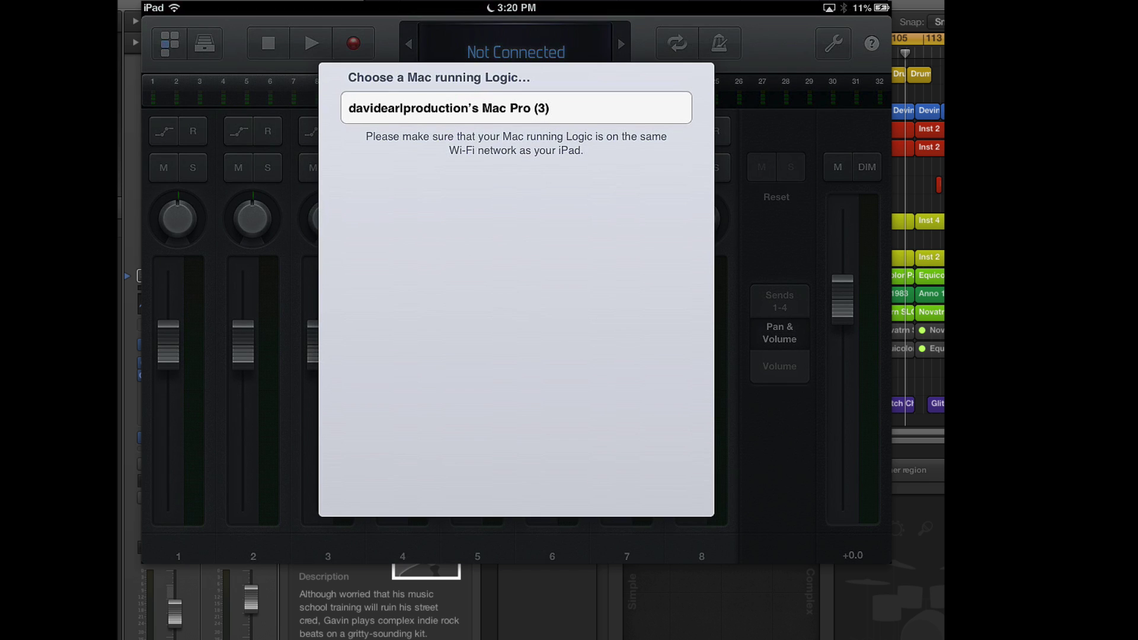
{"action": "left_click", "coordinate": [517, 108]}
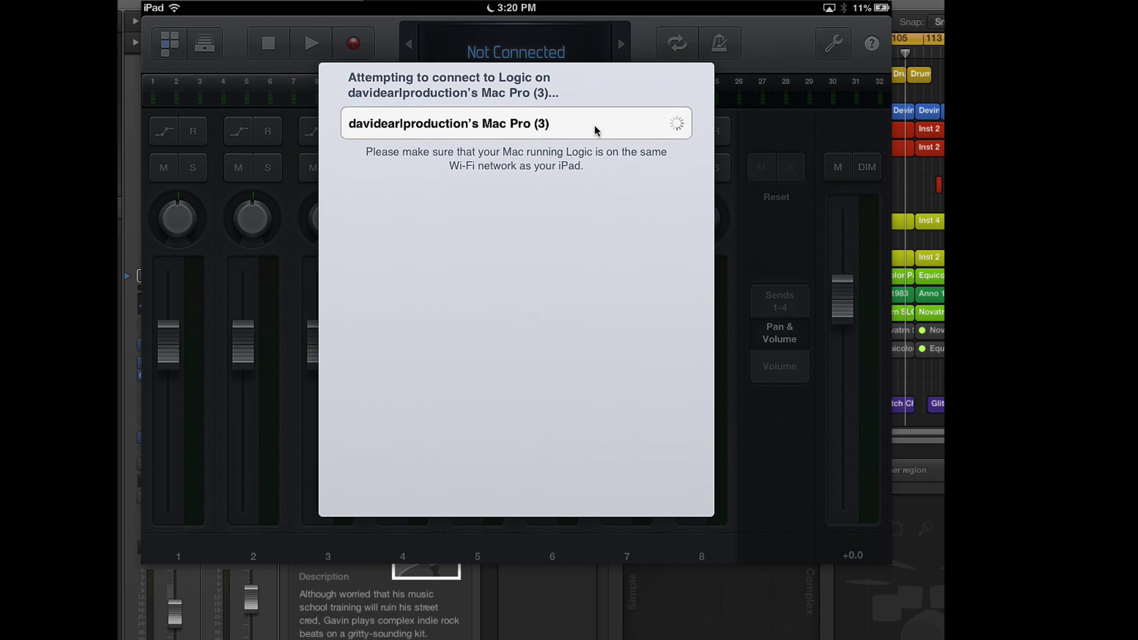
{"action": "left_click_drag", "start_coordinate": [421, 7], "coordinate": [735, 302]}
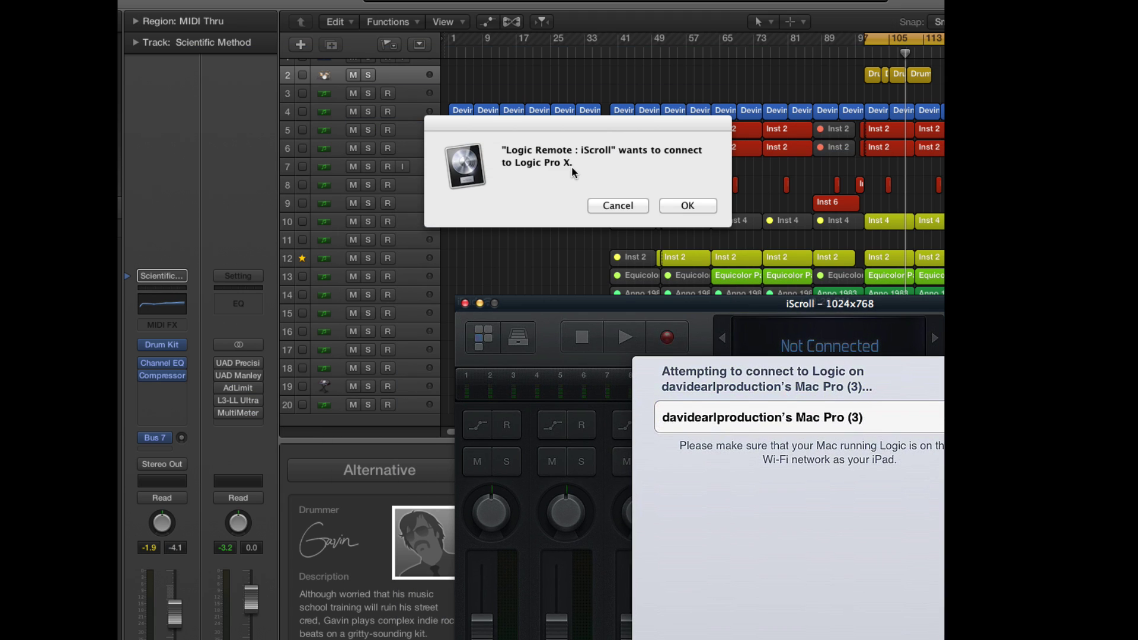
{"action": "left_click", "coordinate": [686, 206]}
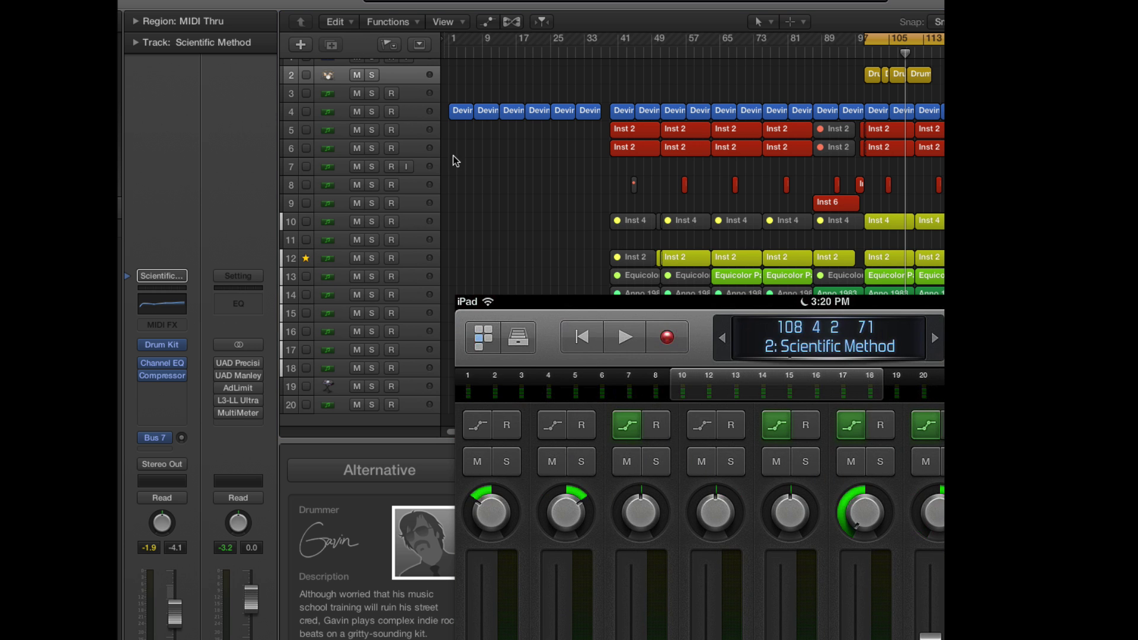
Step: Move the iPad mirror window clear of the track headers and select track 5 (Inst 2), followed by track 16 (Mellotron Flutes-7)
{"action": "left_click_drag", "start_coordinate": [601, 304], "coordinate": [281, 22]}
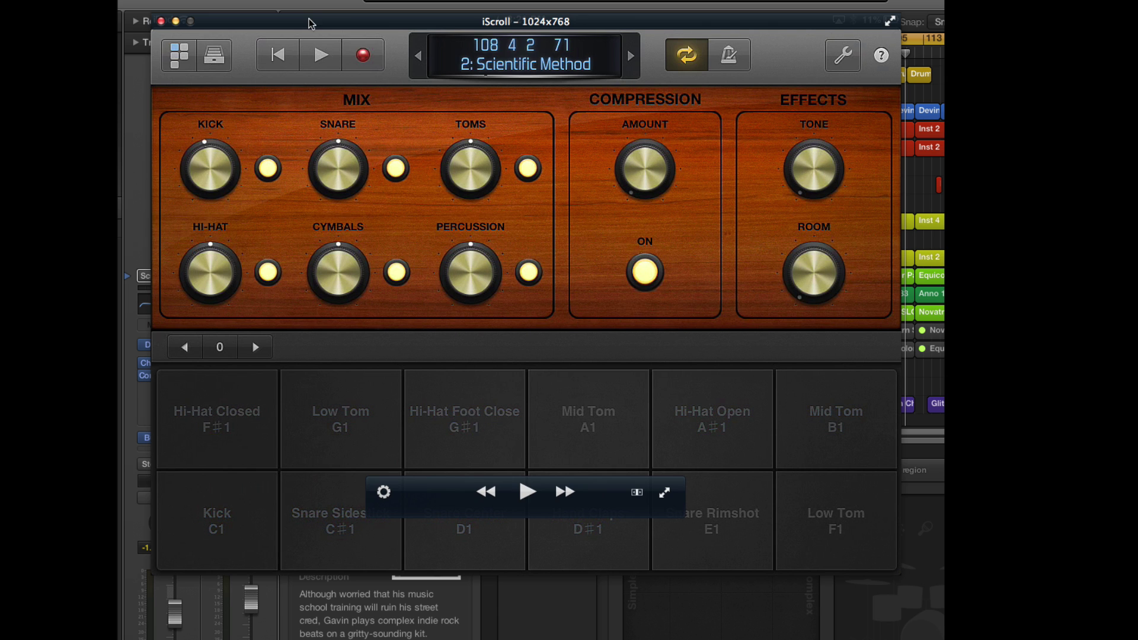
{"action": "left_click_drag", "start_coordinate": [309, 27], "coordinate": [585, 33]}
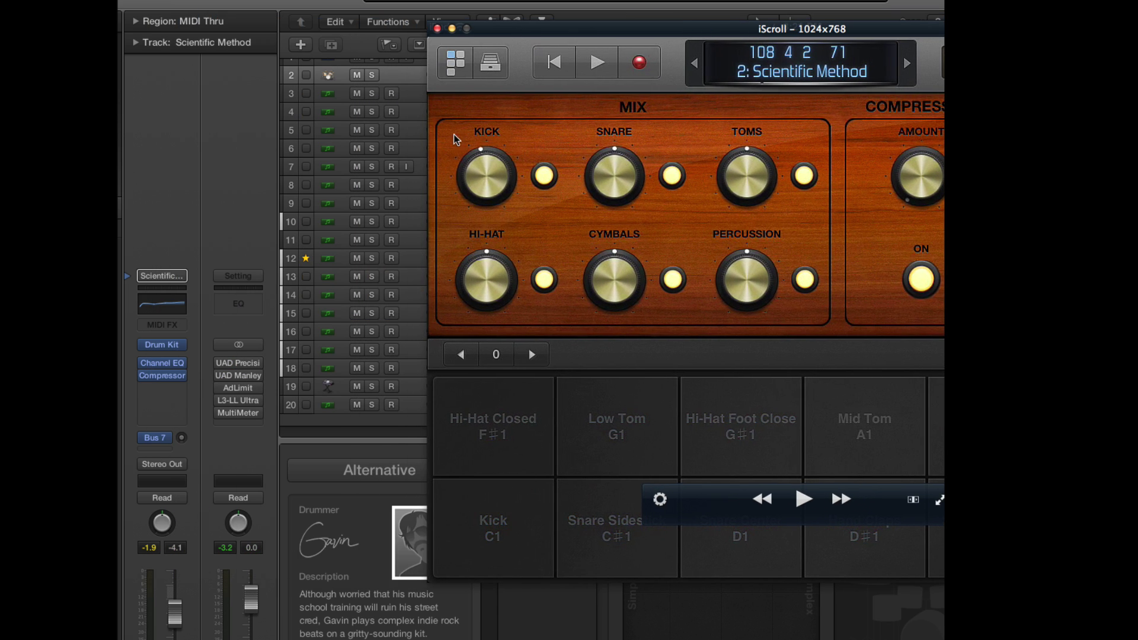
{"action": "left_click", "coordinate": [411, 130]}
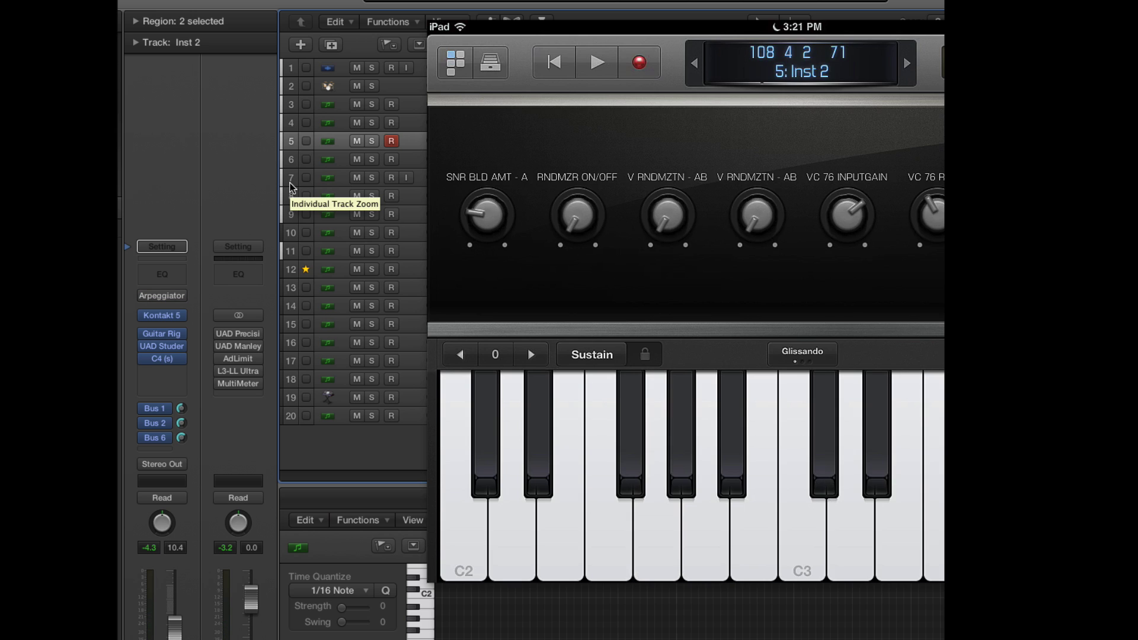
{"action": "left_click", "coordinate": [325, 344]}
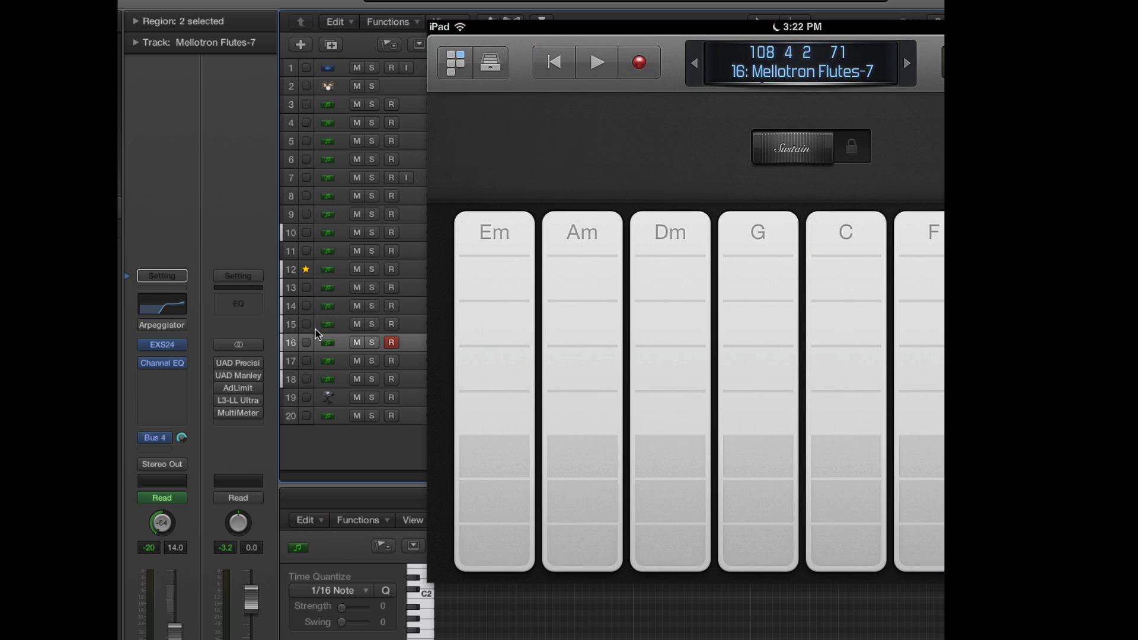
Step: Move the iPad mirror window farther off the tracks area, select track 19, and step through the neighbouring tracks, ending on track 15
{"action": "mouse_move", "coordinate": [602, 55]}
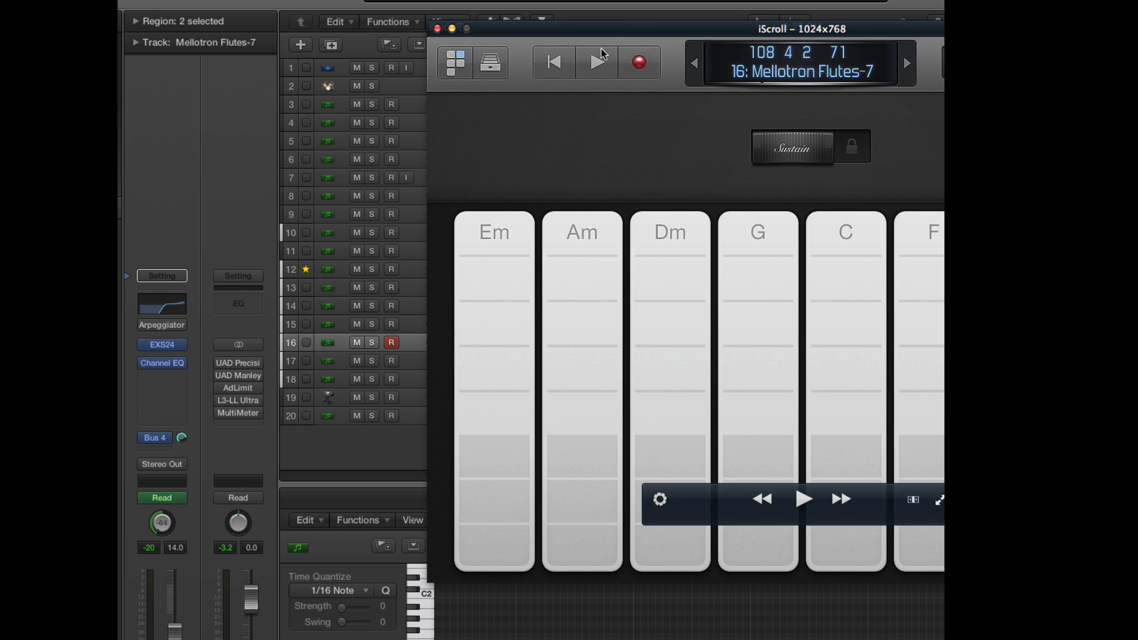
{"action": "left_click_drag", "start_coordinate": [532, 28], "coordinate": [692, 179]}
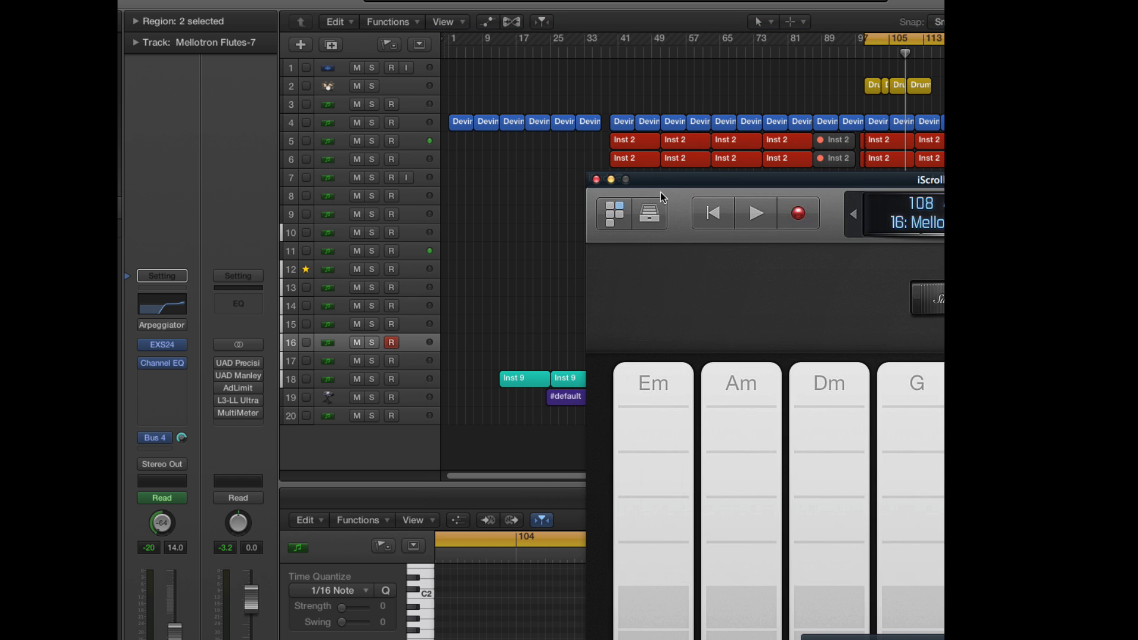
{"action": "left_click", "coordinate": [325, 391]}
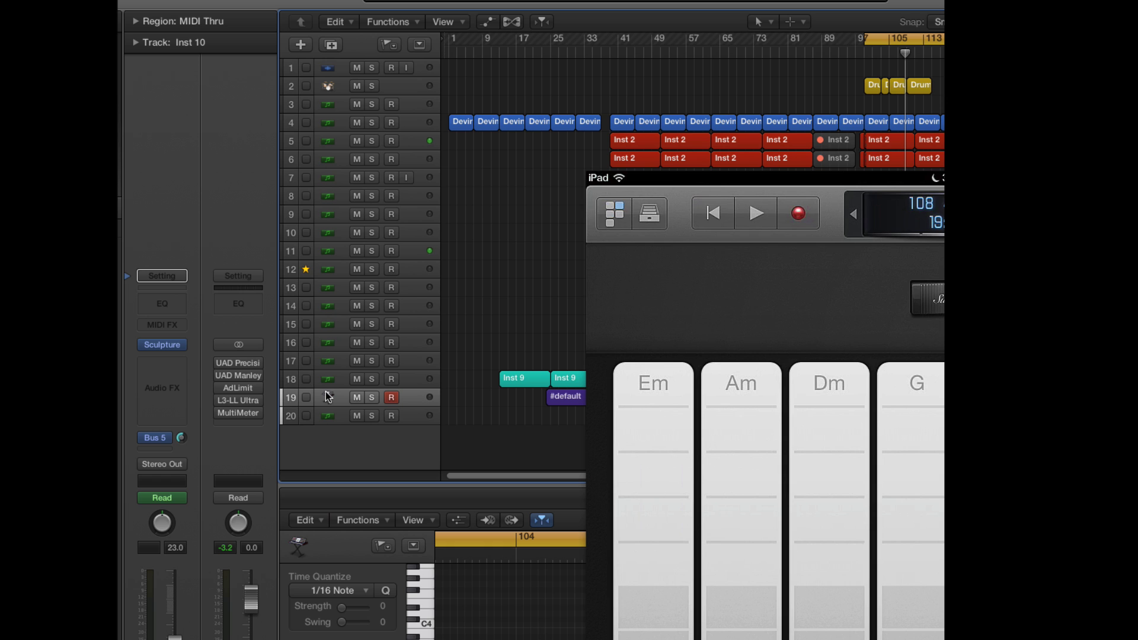
{"action": "key", "text": "Down"}
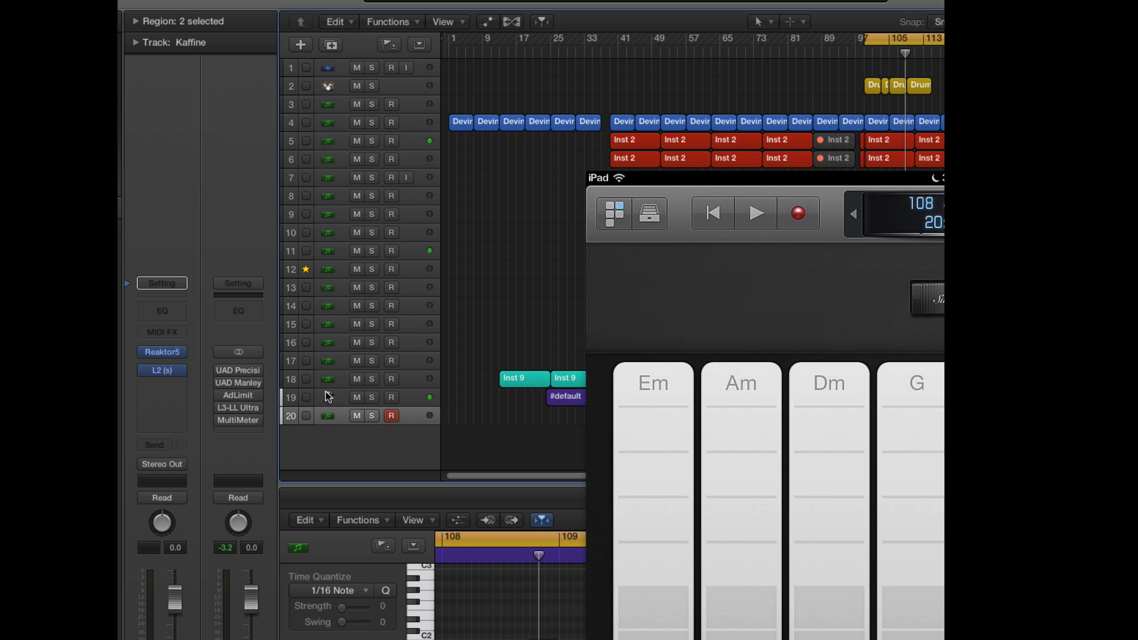
{"action": "key", "text": "Up"}
{"action": "key", "text": "Up"}
{"action": "key", "text": "Up"}
{"action": "key", "text": "Up"}
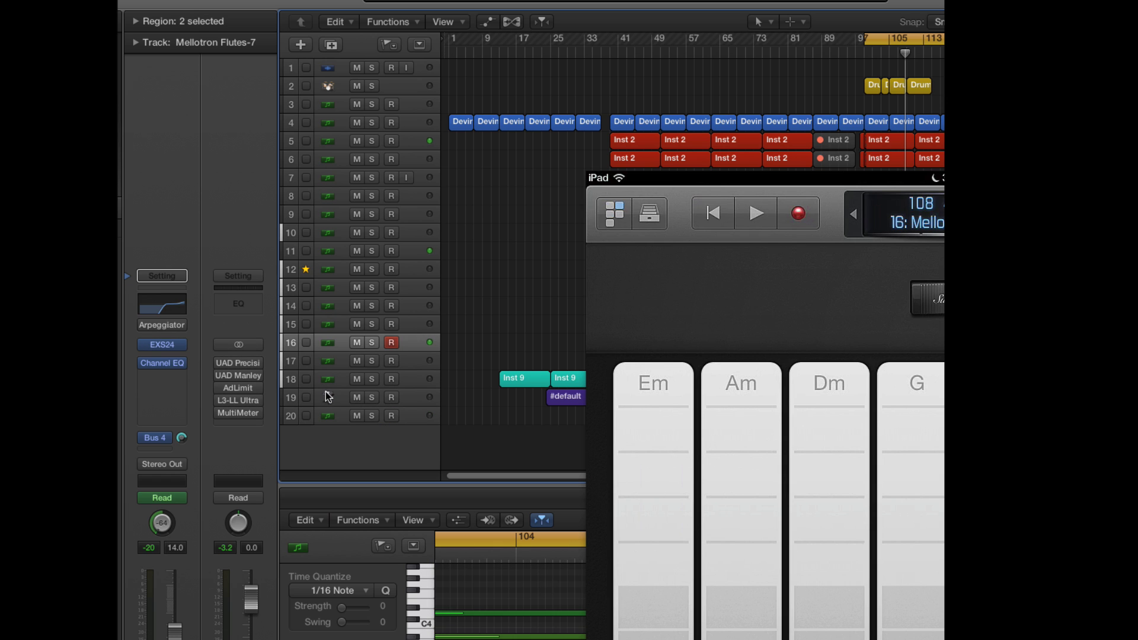
{"action": "key", "text": "Up"}
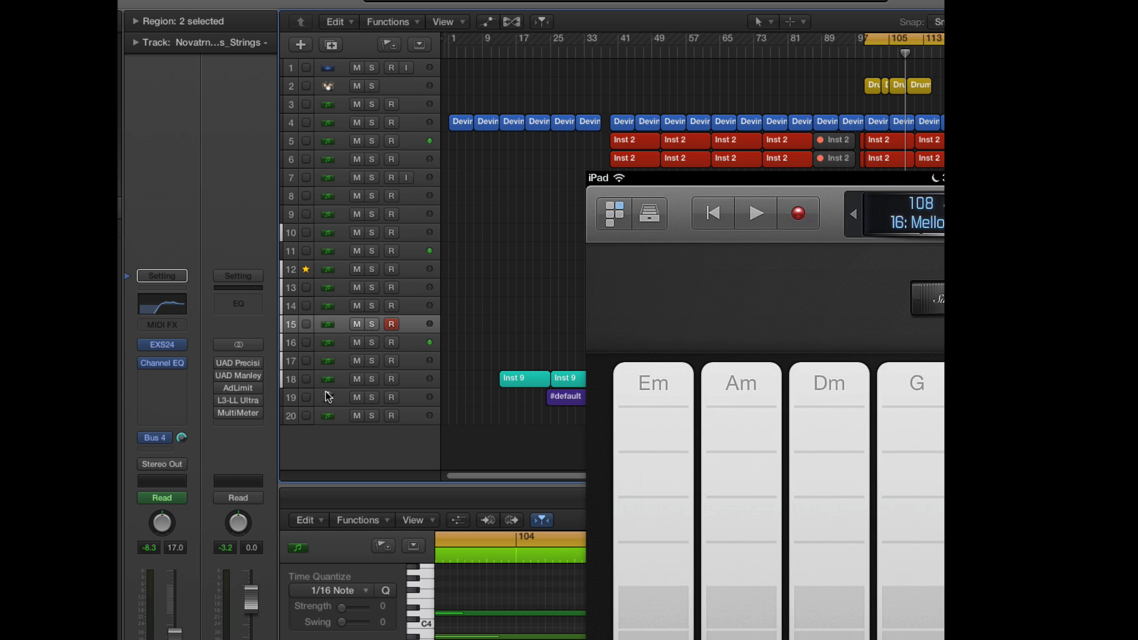
Step: Select track 14 (Anno 1983) and move the iPad mirror window so its whole screen is in view over the tracks area
{"action": "key", "text": "Up"}
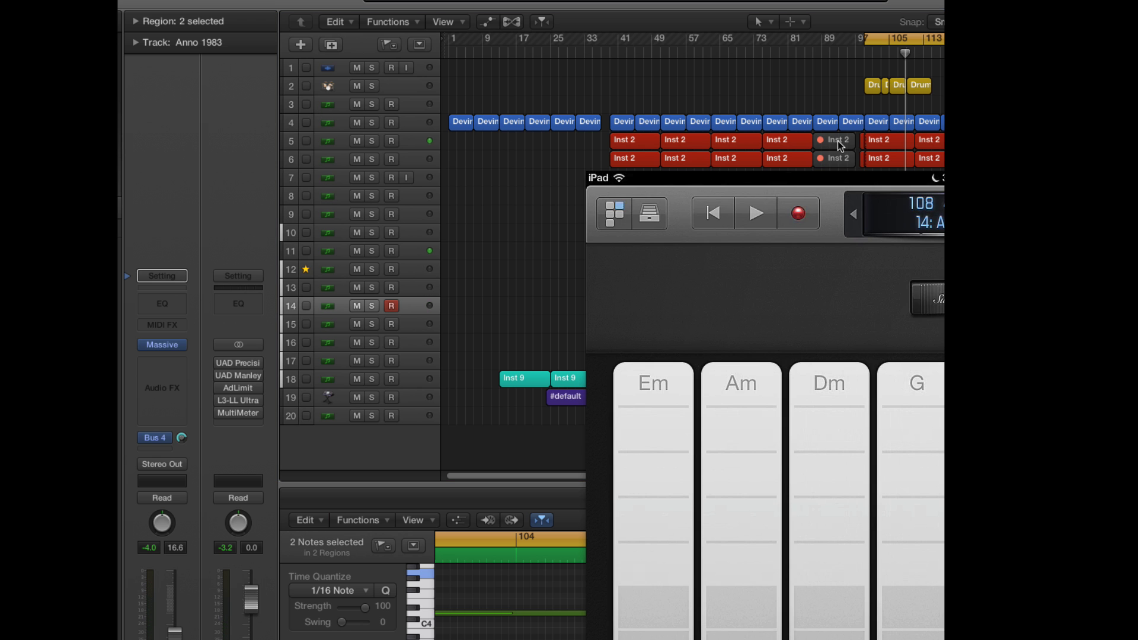
{"action": "left_click_drag", "start_coordinate": [835, 178], "coordinate": [400, 69]}
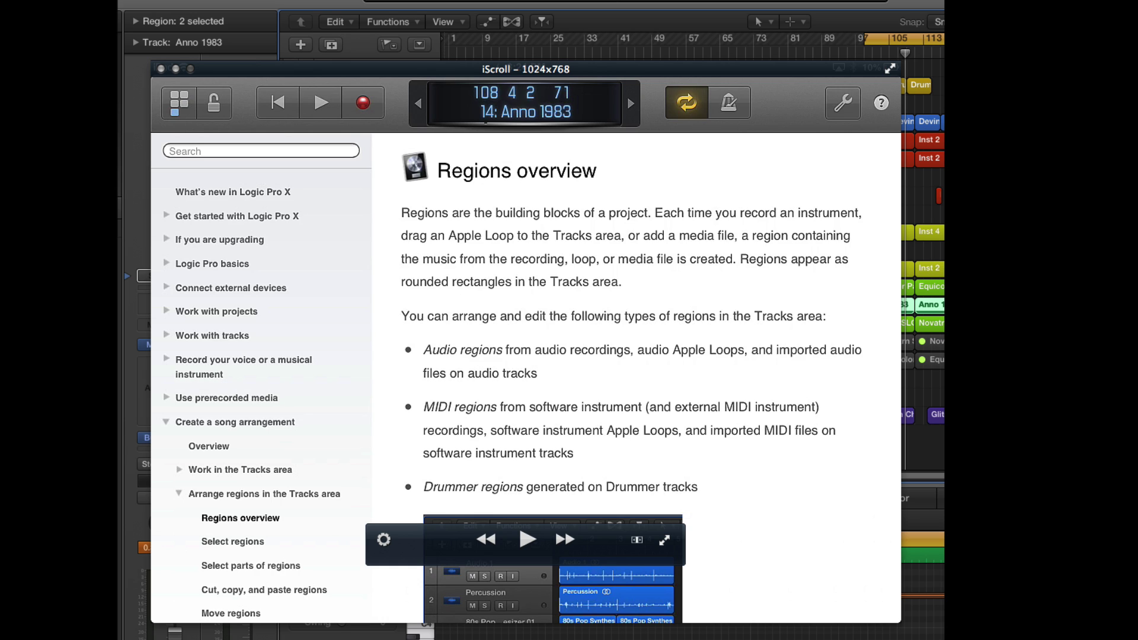
Step: Try the keyboard, fretboard and drum pad play surfaces in Logic Remote's view chooser, returning to Automatic
{"action": "left_click", "coordinate": [179, 102]}
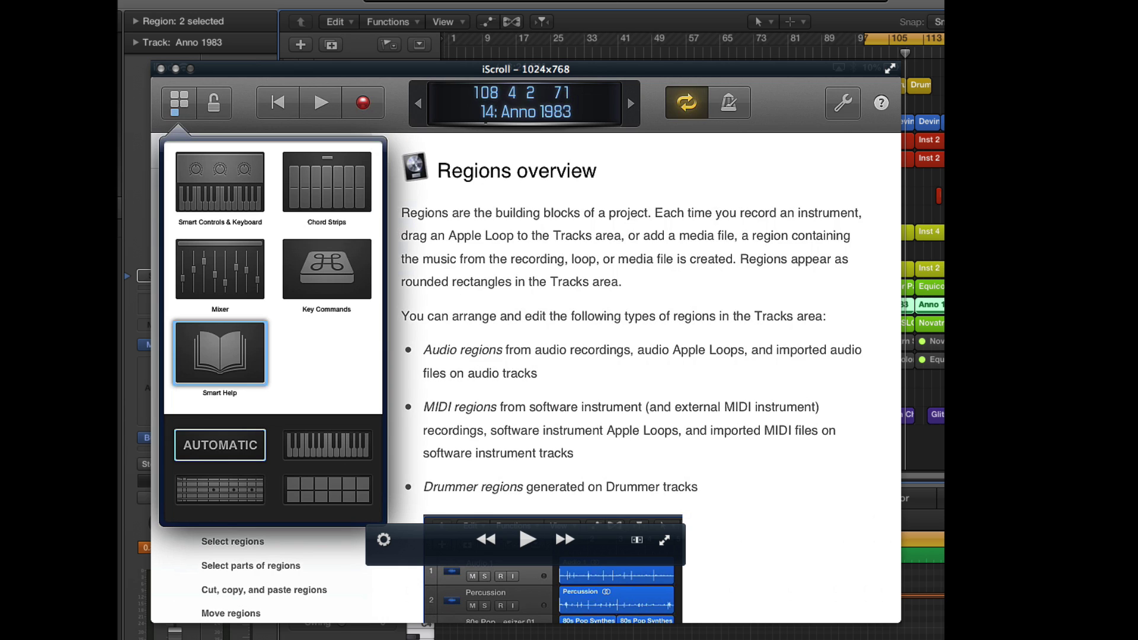
{"action": "left_click", "coordinate": [327, 445]}
{"action": "left_click", "coordinate": [220, 490]}
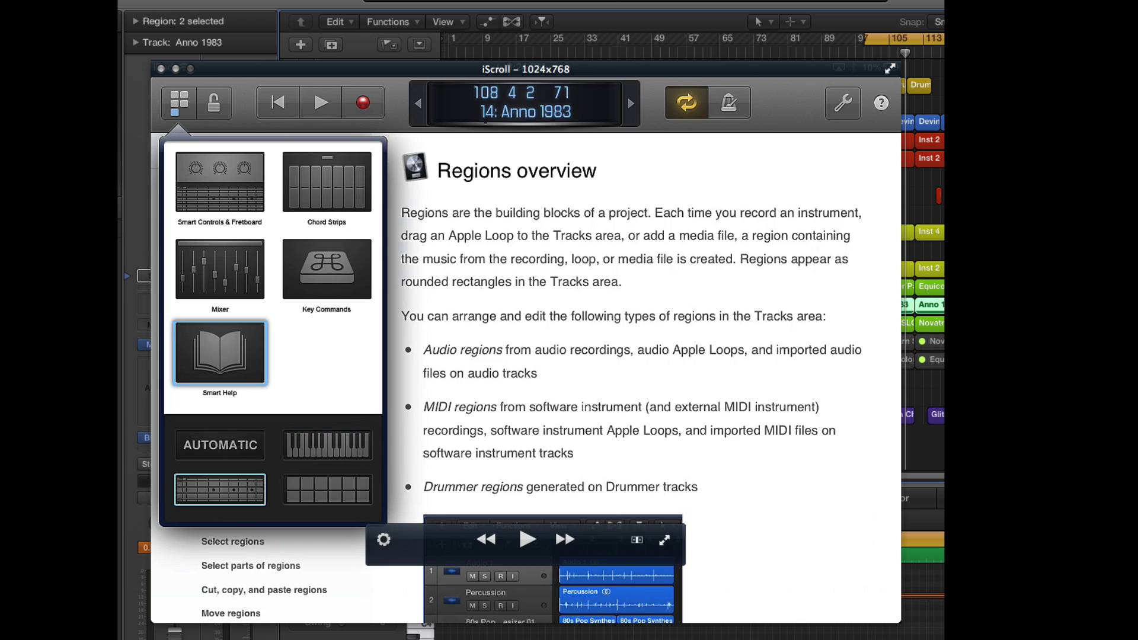
{"action": "left_click", "coordinate": [327, 490]}
{"action": "left_click", "coordinate": [220, 445]}
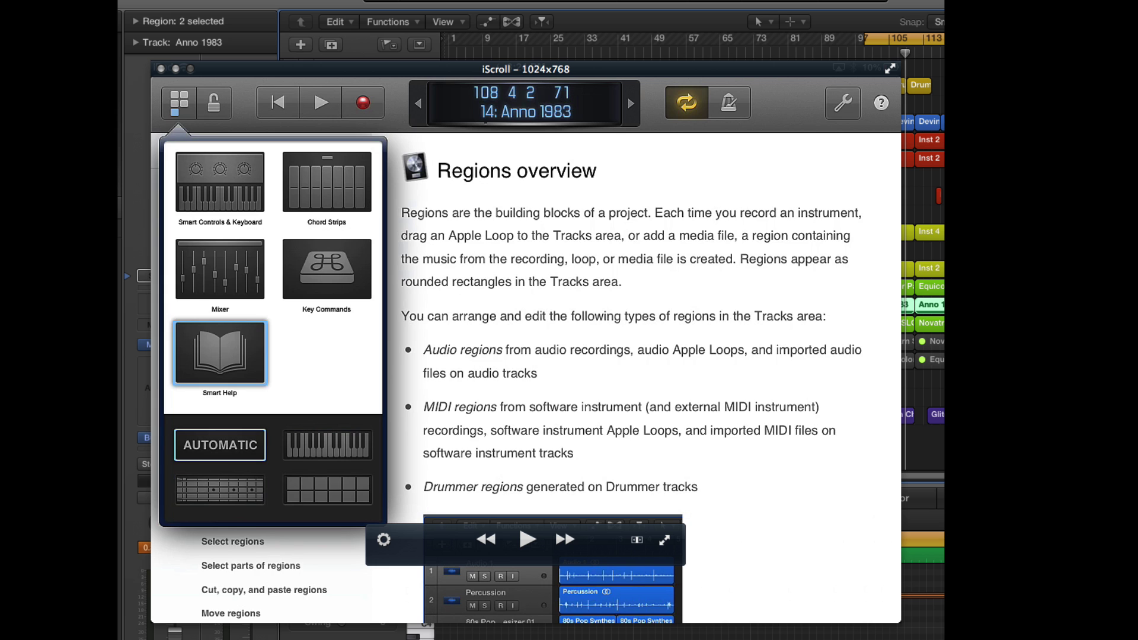
Step: Switch Logic Remote from Smart Help to the Smart Controls & Keyboard view
{"action": "left_click", "coordinate": [179, 103]}
{"action": "left_click", "coordinate": [179, 104]}
{"action": "left_click", "coordinate": [220, 182]}
Step: Switch Logic Remote to the Mixer view, and show and close its list of markers
{"action": "left_click", "coordinate": [179, 103]}
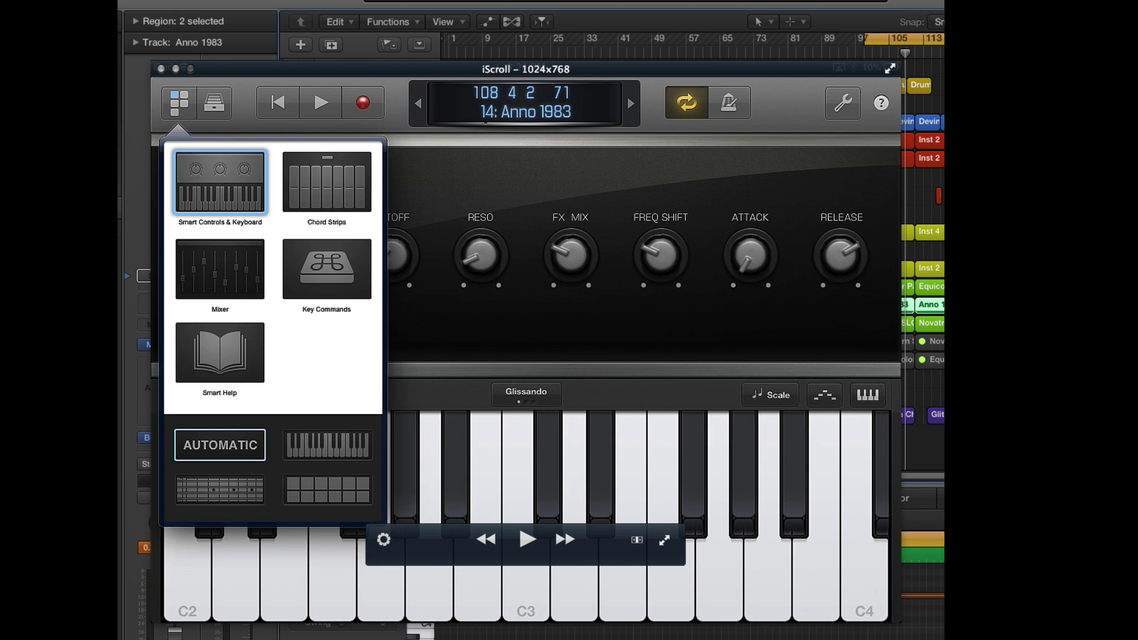
{"action": "left_click", "coordinate": [220, 269]}
{"action": "left_click", "coordinate": [526, 103]}
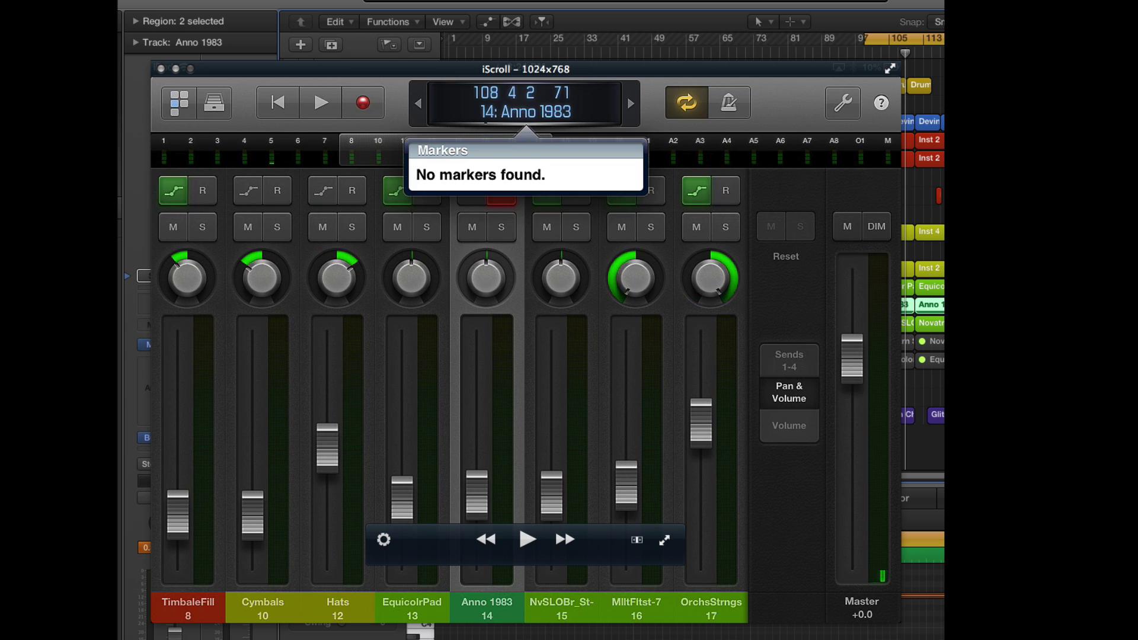
{"action": "left_click", "coordinate": [526, 104]}
Step: Play the project and scroll sideways through the channel strips in Logic Remote's mixer
{"action": "left_click", "coordinate": [179, 103]}
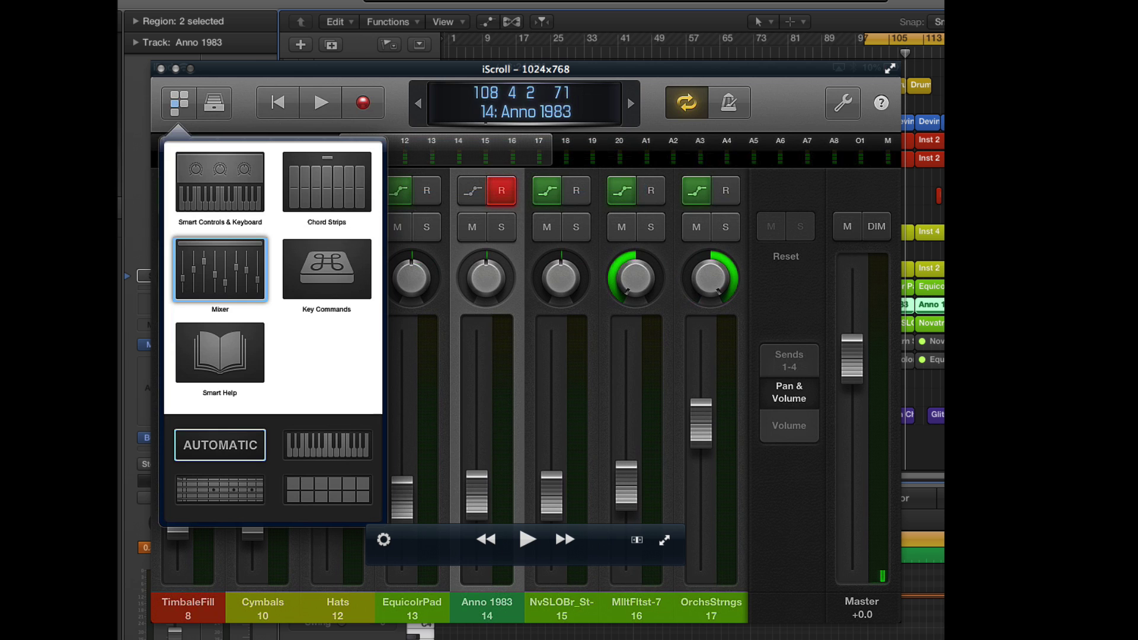
{"action": "left_click", "coordinate": [179, 104]}
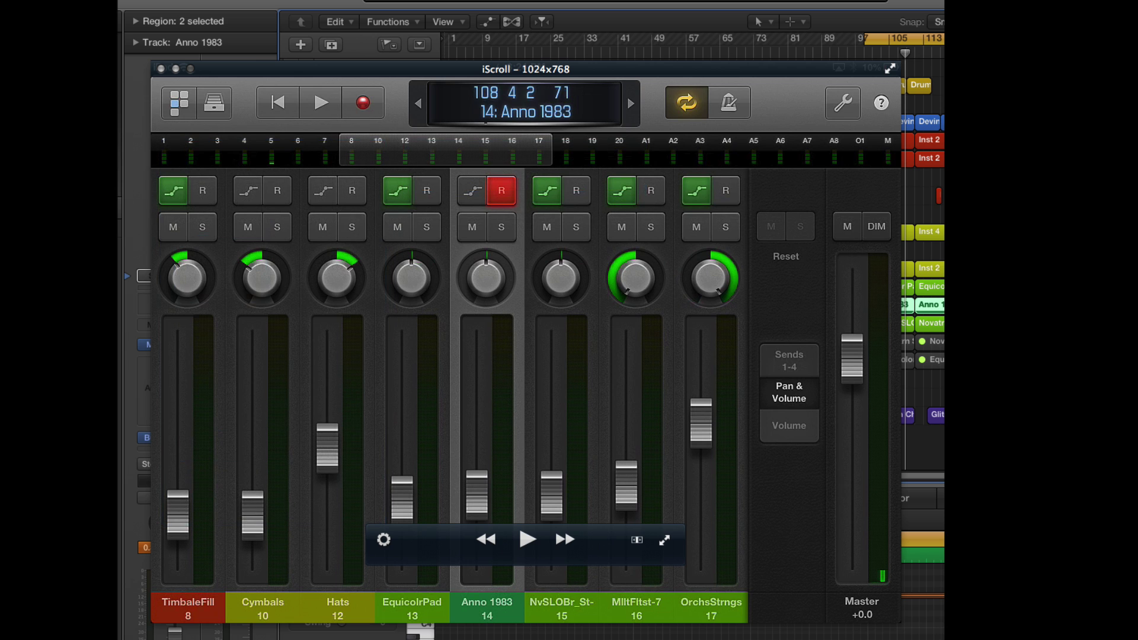
{"action": "key", "text": "space"}
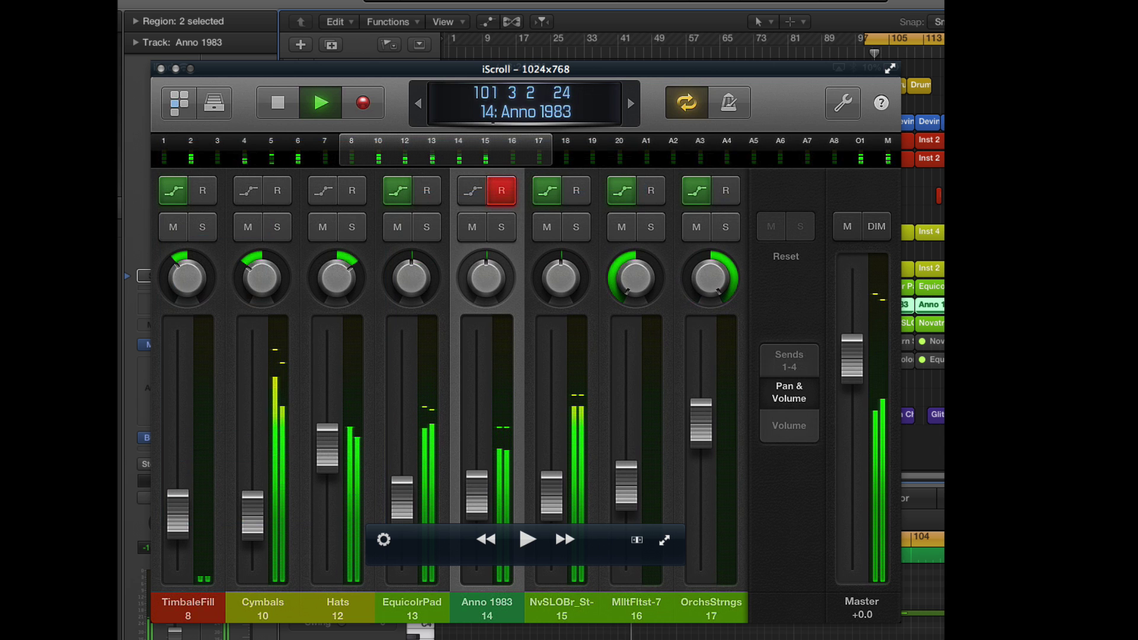
{"action": "scroll", "coordinate": [450, 391], "scroll_direction": "left", "scroll_amount": 10}
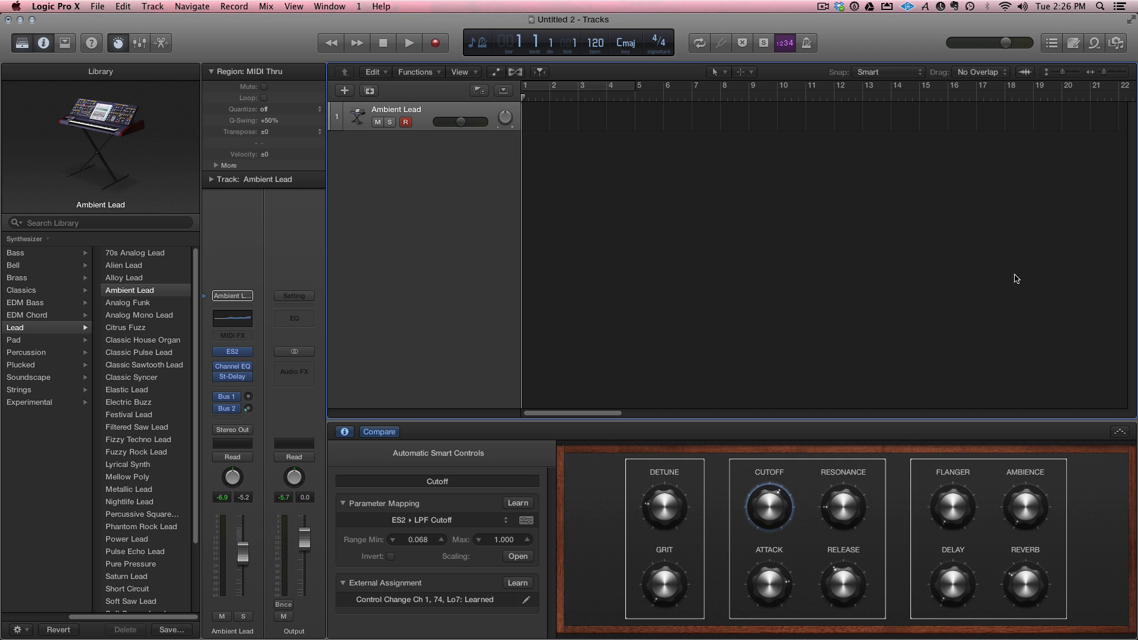
Step: In the Untitled 2 project, show the mixer and open the Channel EQ on the Ambient Lead strip
{"action": "key", "text": "x"}
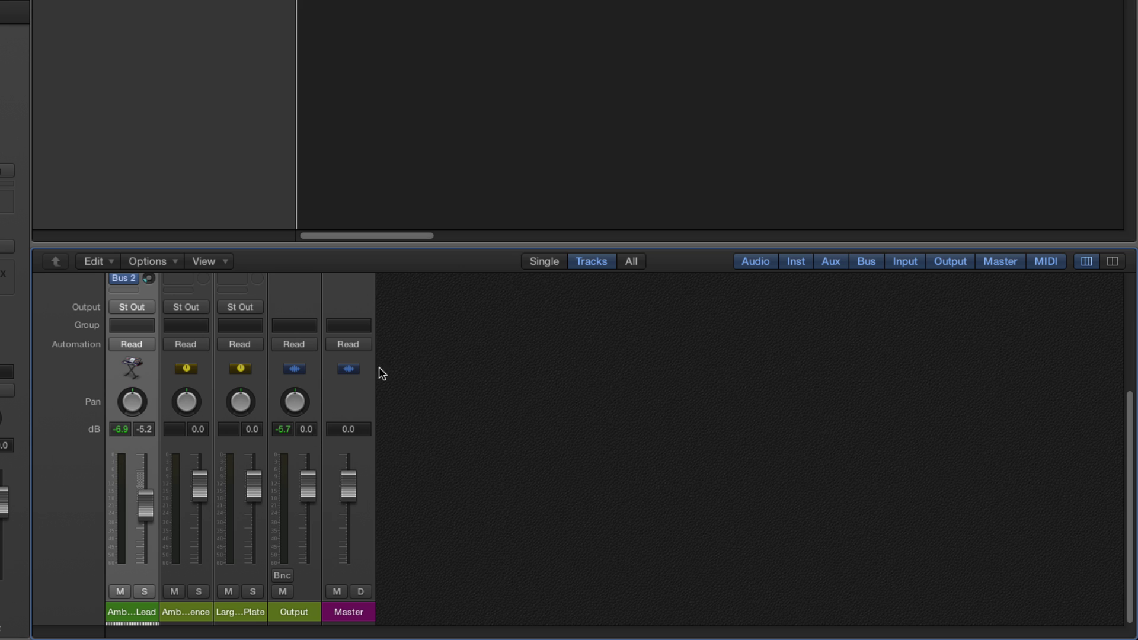
{"action": "scroll", "coordinate": [573, 445], "scroll_direction": "up", "scroll_amount": 4}
{"action": "scroll", "coordinate": [369, 373], "scroll_direction": "up", "scroll_amount": 4}
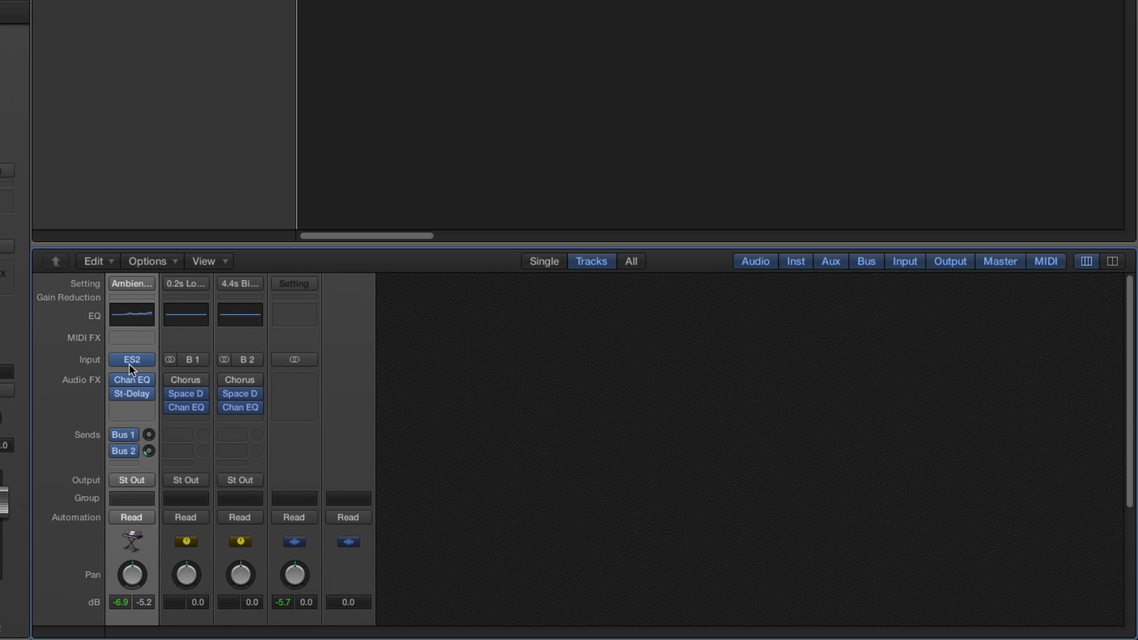
{"action": "mouse_move", "coordinate": [134, 358]}
{"action": "mouse_move", "coordinate": [130, 396]}
{"action": "left_click", "coordinate": [134, 383]}
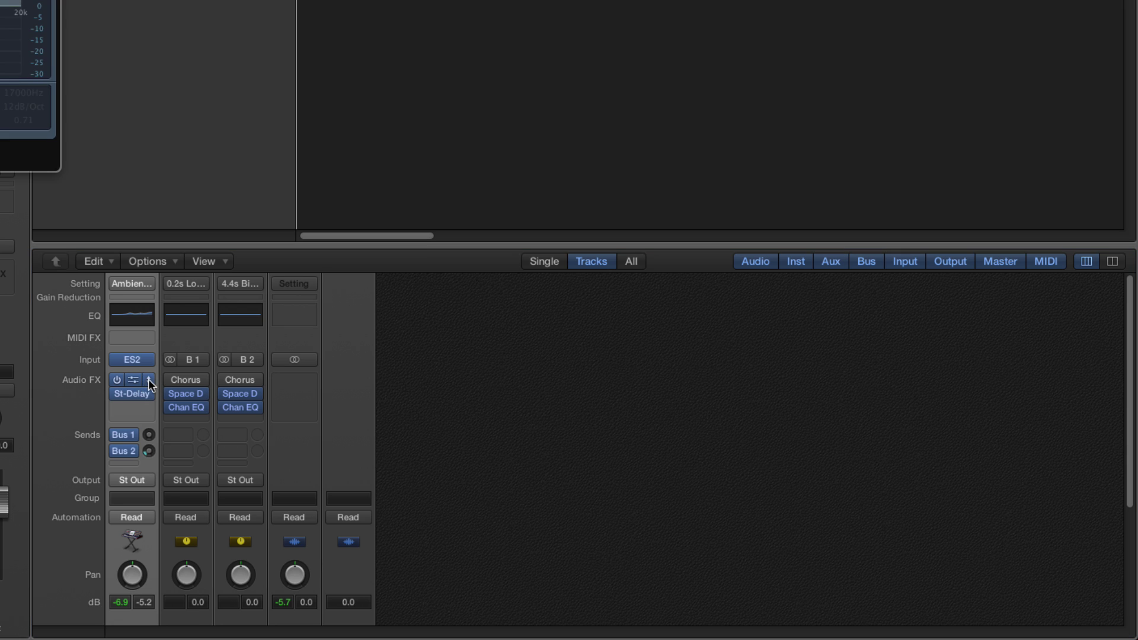
Step: Copy the Ambient Lead strip's Channel EQ to the Output strip's effect slots, and remove the copy again
{"action": "left_click", "coordinate": [150, 382]}
{"action": "left_click", "coordinate": [98, 442]}
{"action": "left_click_drag", "start_coordinate": [135, 417], "coordinate": [296, 393]}
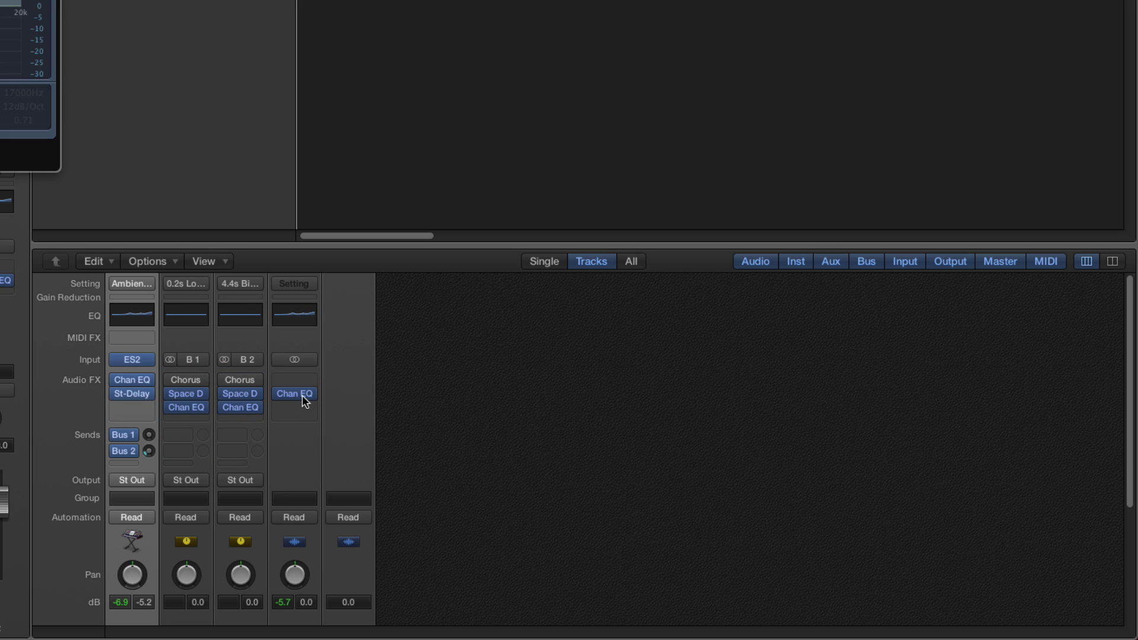
{"action": "left_click", "coordinate": [306, 395]}
{"action": "left_click", "coordinate": [313, 422]}
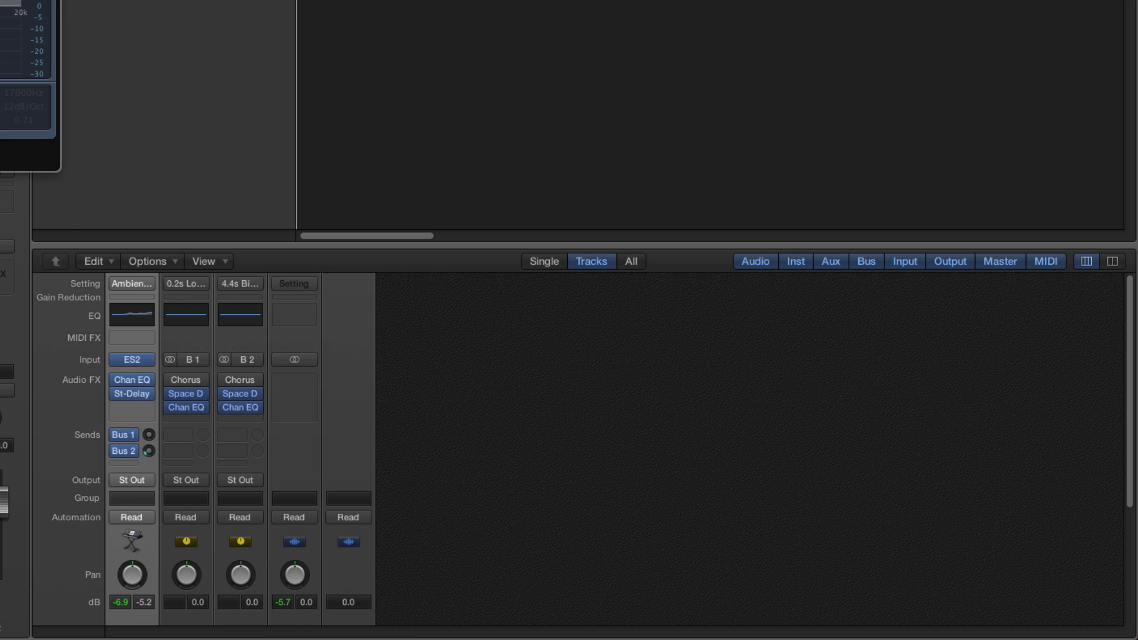
Step: Show the customizable toolbar above the tracks area and hide it again
{"action": "scroll", "coordinate": [53, 469], "scroll_direction": "down", "scroll_amount": 5}
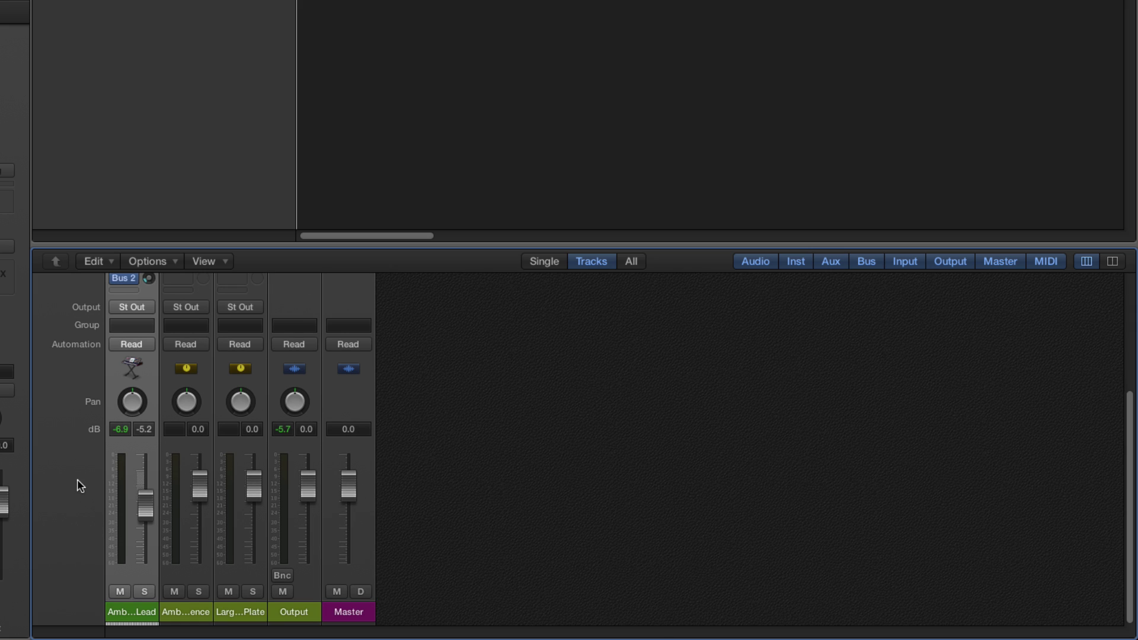
{"action": "scroll", "coordinate": [186, 495], "scroll_direction": "up", "scroll_amount": 5}
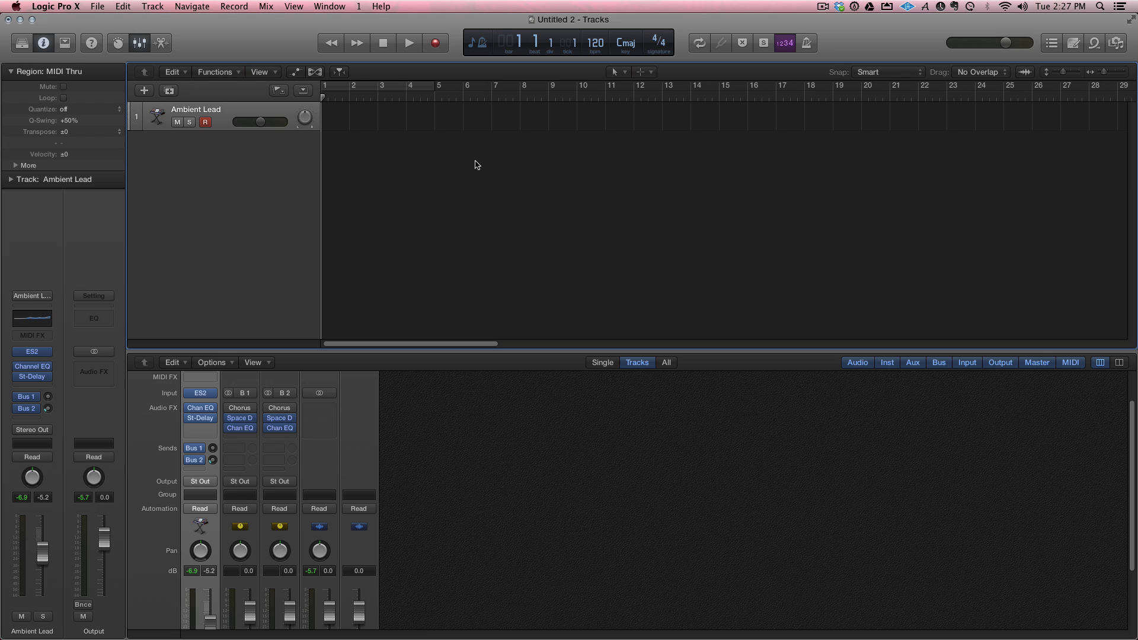
{"action": "left_click", "coordinate": [64, 45]}
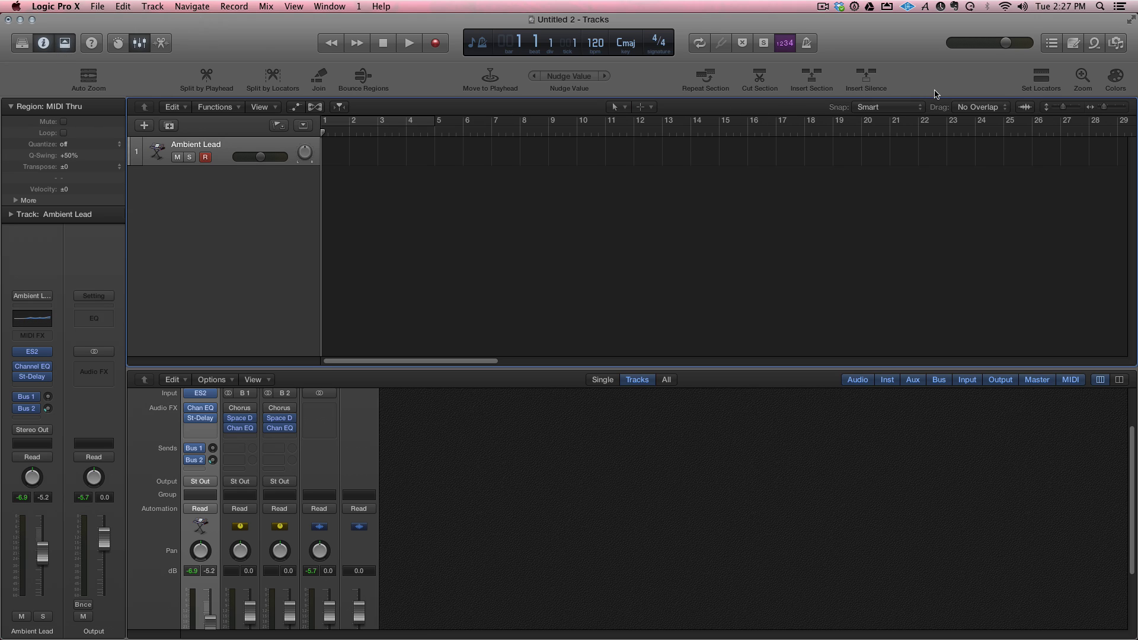
{"action": "left_click", "coordinate": [65, 43]}
Step: Hide and restore the inspector, and show and hide Quick Help for the control bar
{"action": "left_click", "coordinate": [44, 43]}
{"action": "left_click", "coordinate": [44, 43]}
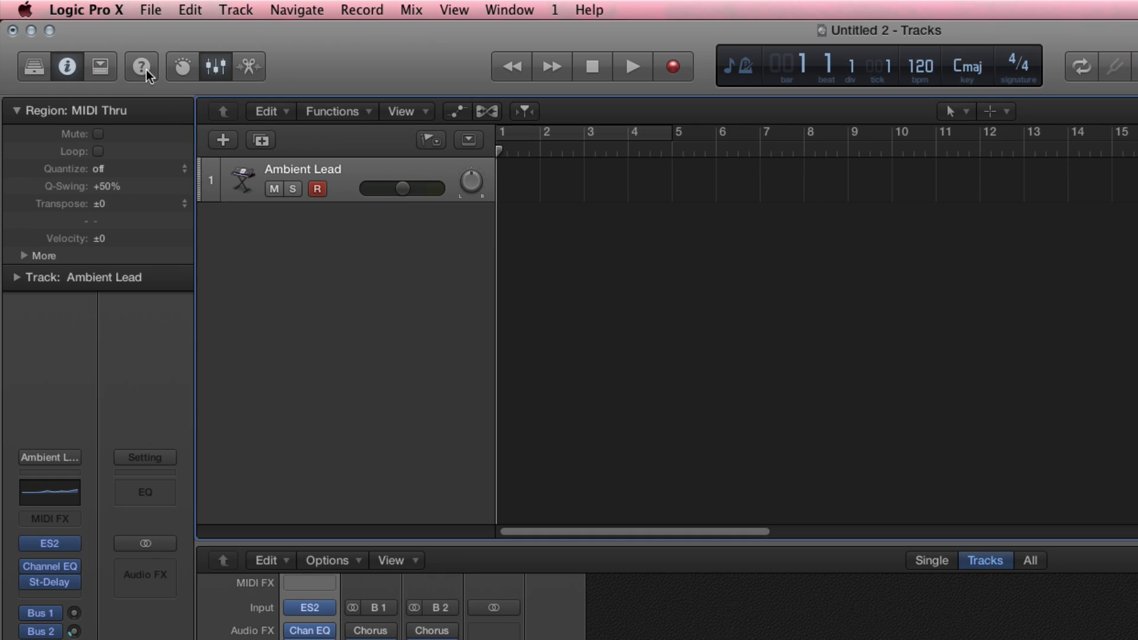
{"action": "left_click", "coordinate": [146, 70]}
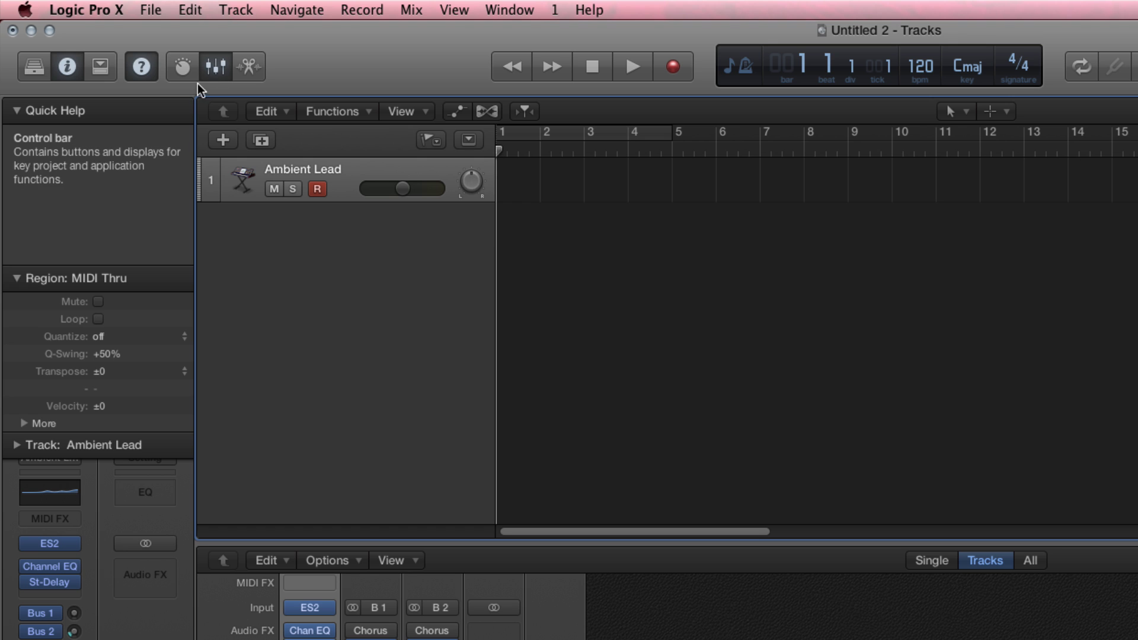
{"action": "left_click", "coordinate": [143, 67]}
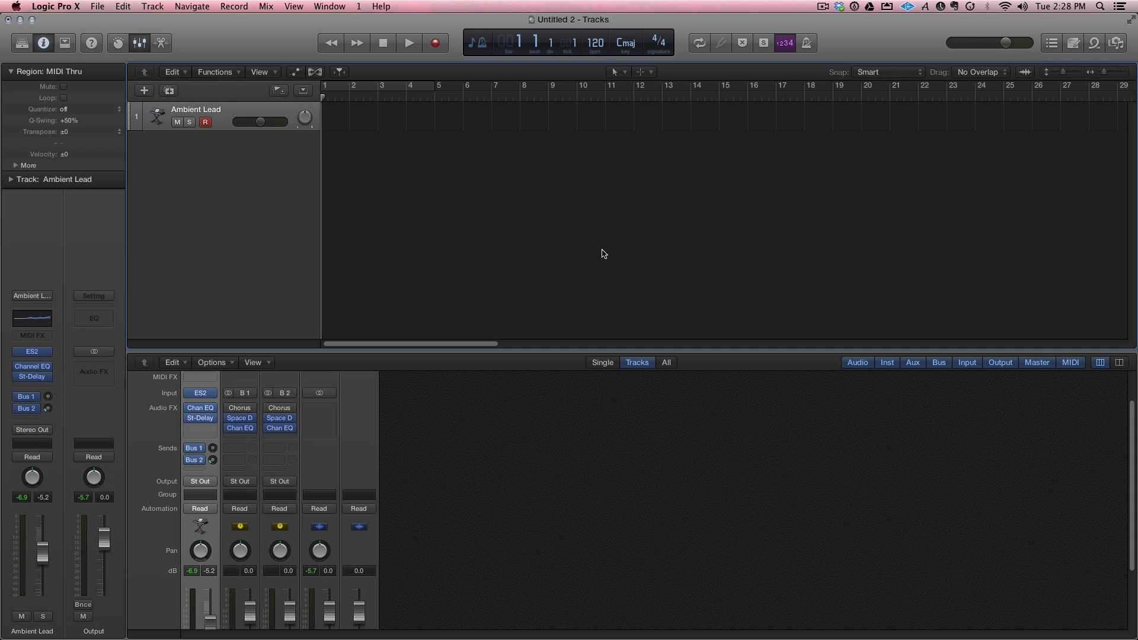
Step: Open the Advanced Tools preferences
{"action": "left_click", "coordinate": [98, 6]}
{"action": "mouse_move", "coordinate": [71, 5]}
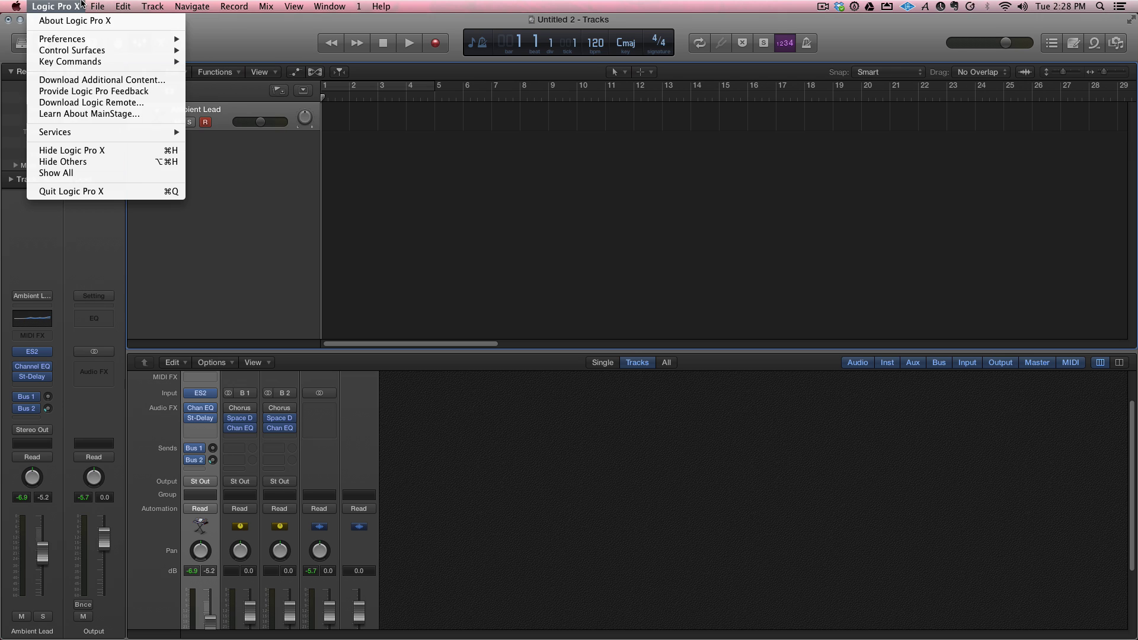
{"action": "mouse_move", "coordinate": [81, 39]}
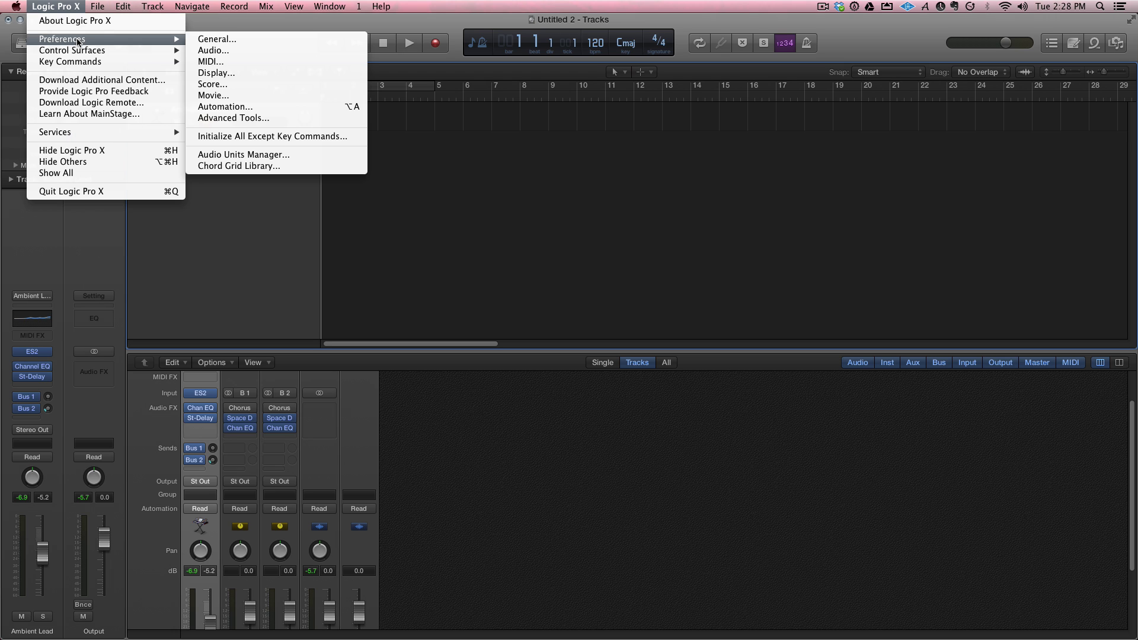
{"action": "left_click", "coordinate": [287, 119]}
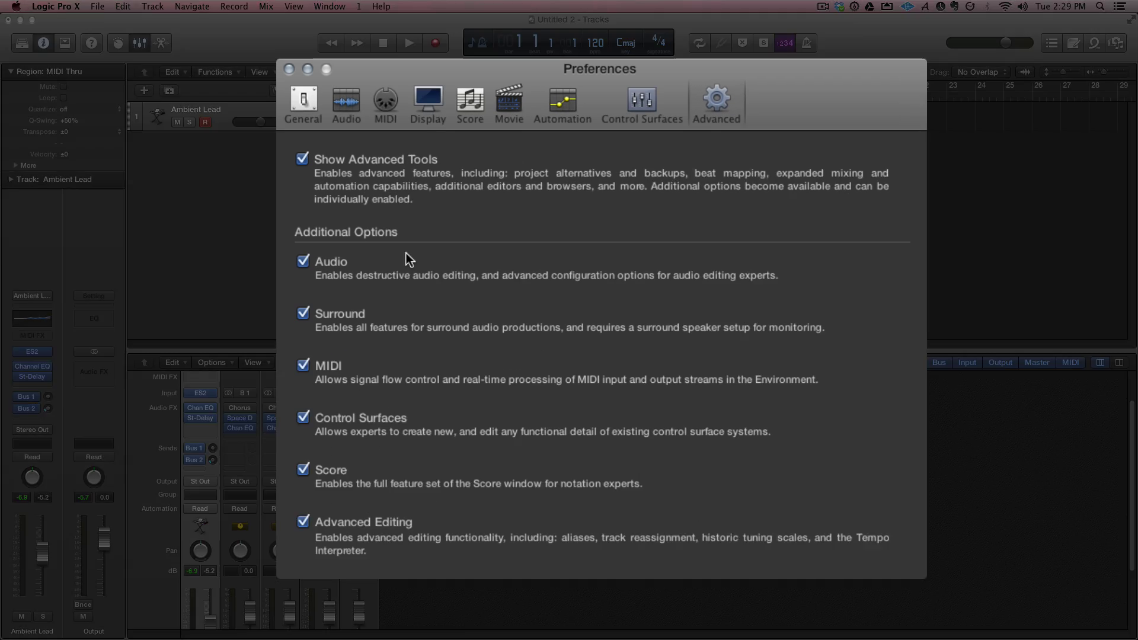
Step: Turn Show Advanced Tools off and back on, and close the Preferences window
{"action": "left_click", "coordinate": [302, 158]}
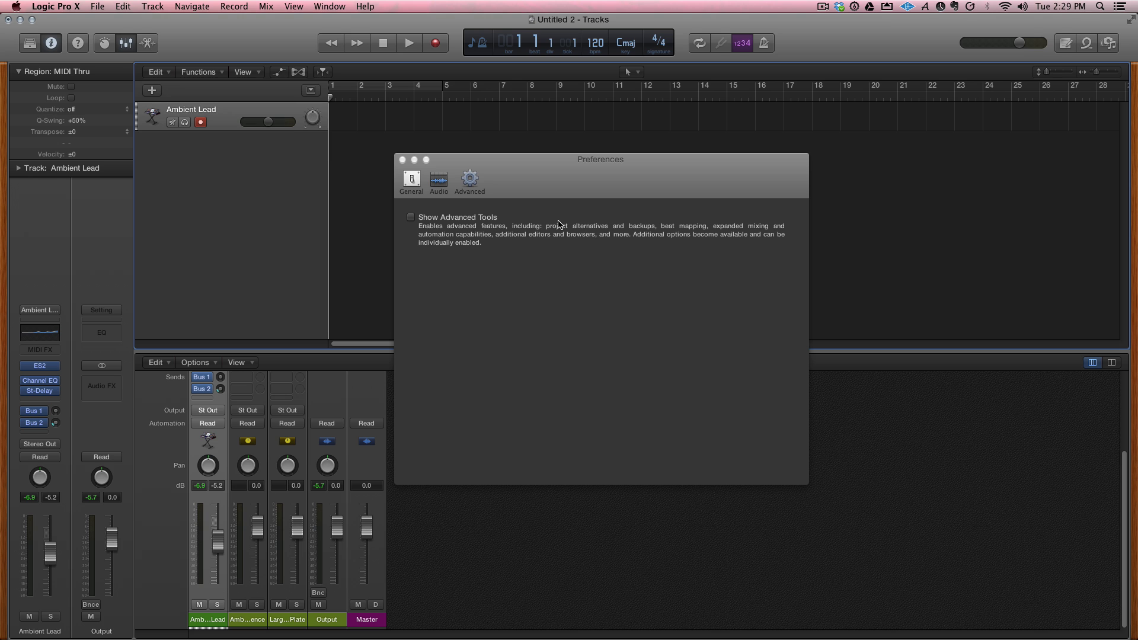
{"action": "left_click", "coordinate": [419, 220]}
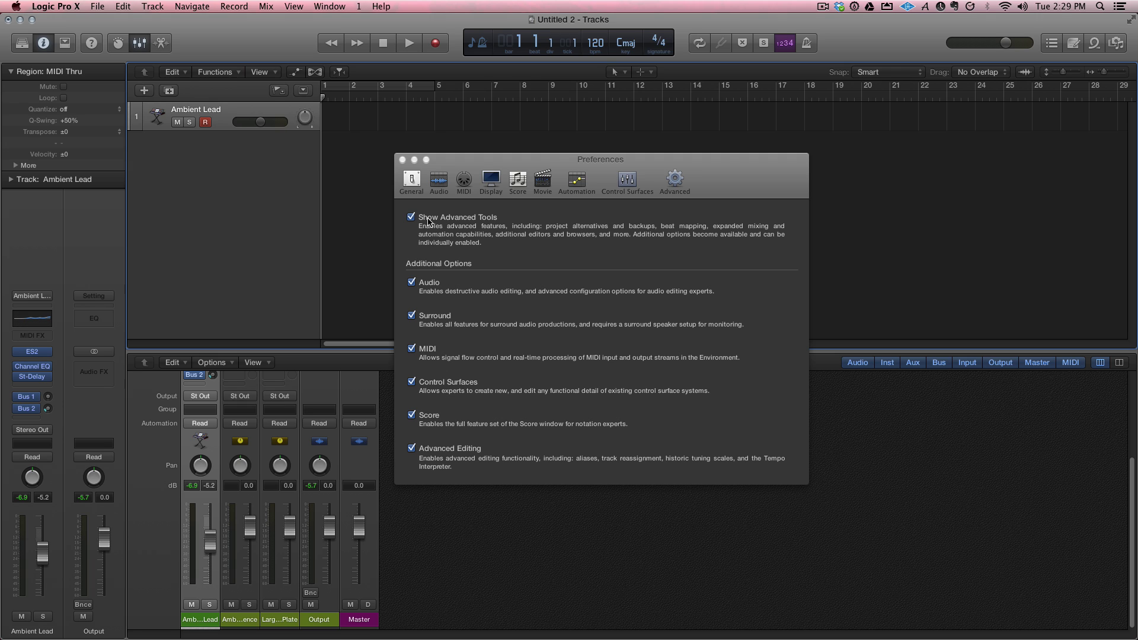
{"action": "left_click", "coordinate": [403, 160]}
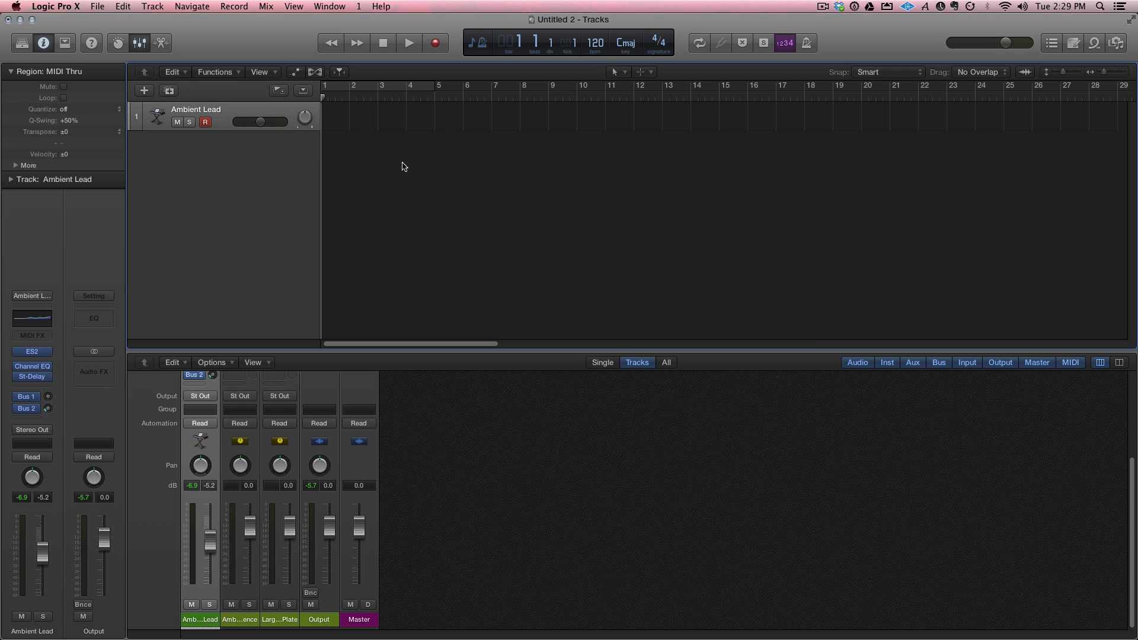